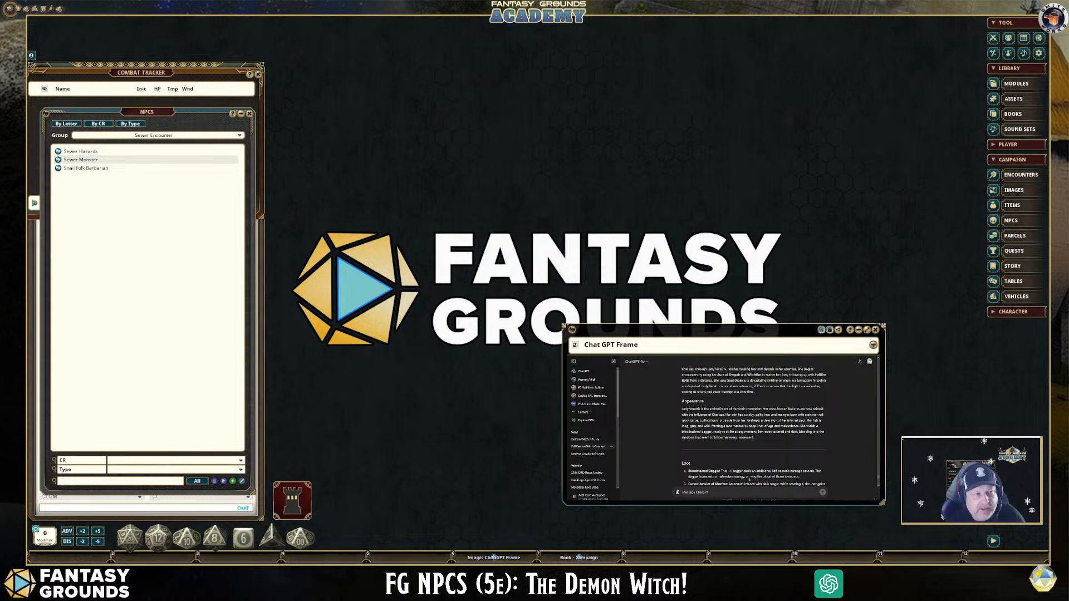
Step: Examine the web article's comparison image and notes on how NPC stat block formats are laid out
{"action": "key", "text": "ctrl+Tab"}
{"action": "scroll", "coordinate": [757, 443], "scroll_direction": "up", "scroll_amount": 10}
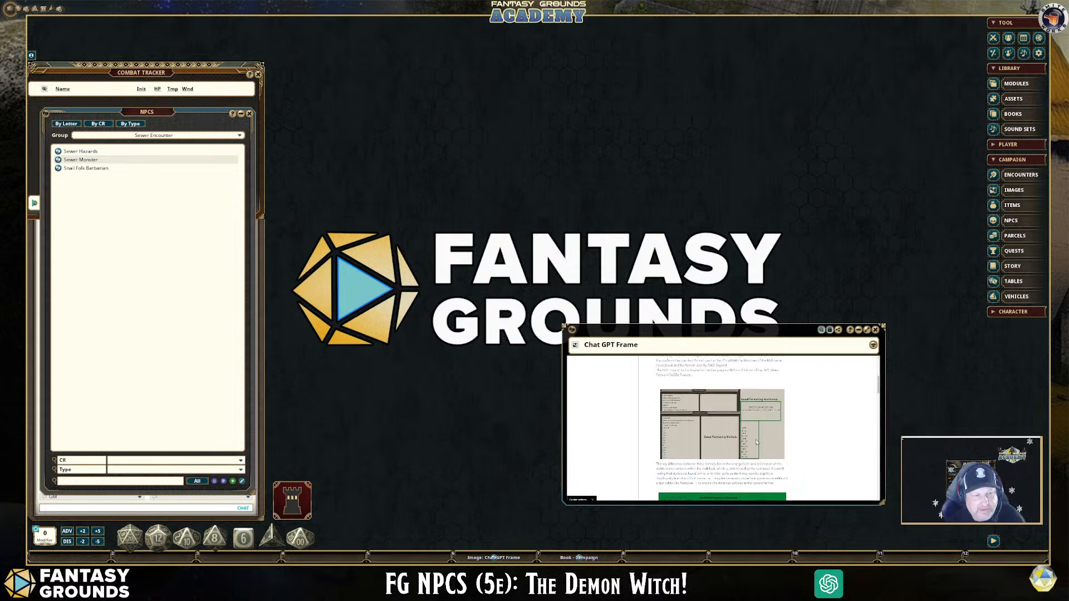
{"action": "scroll", "coordinate": [757, 442], "scroll_direction": "down", "scroll_amount": 4}
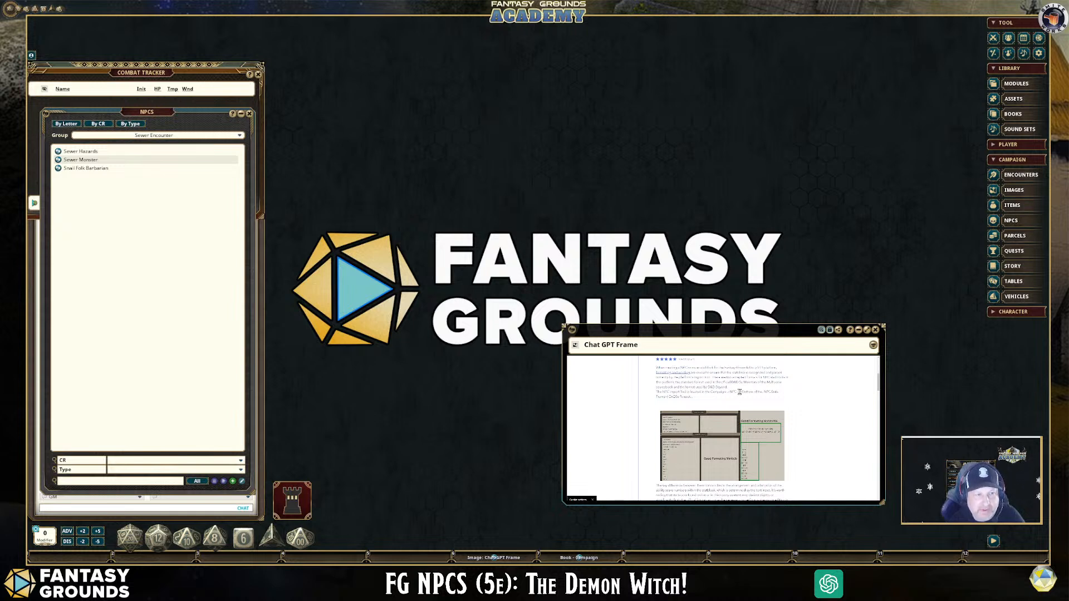
{"action": "scroll", "coordinate": [739, 392], "scroll_direction": "up", "scroll_amount": 1}
{"action": "scroll", "coordinate": [722, 444], "scroll_direction": "down", "scroll_amount": 2}
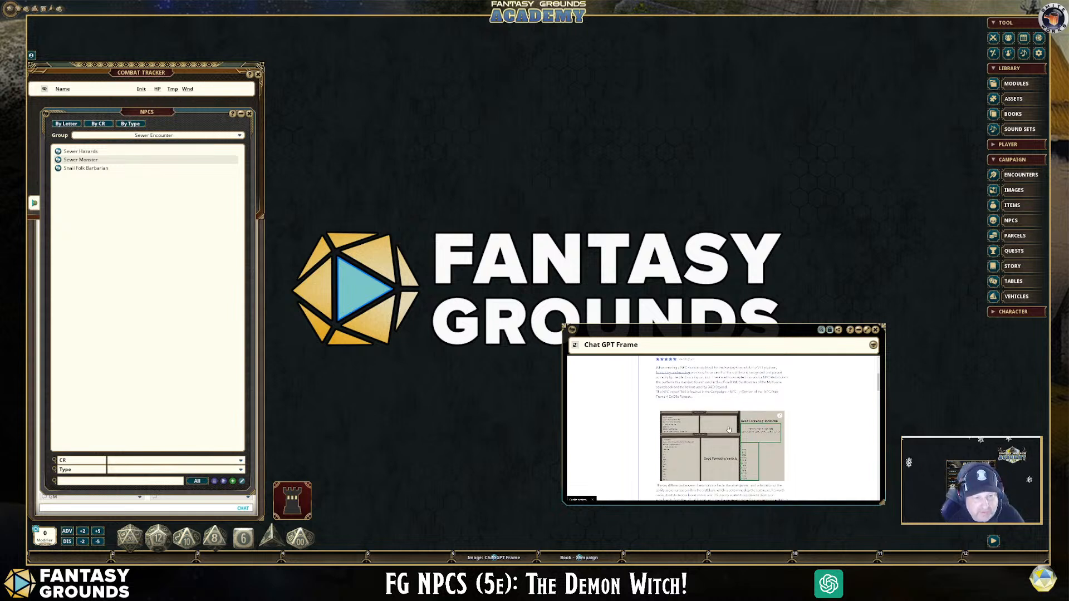
{"action": "scroll", "coordinate": [723, 443], "scroll_direction": "down", "scroll_amount": 1}
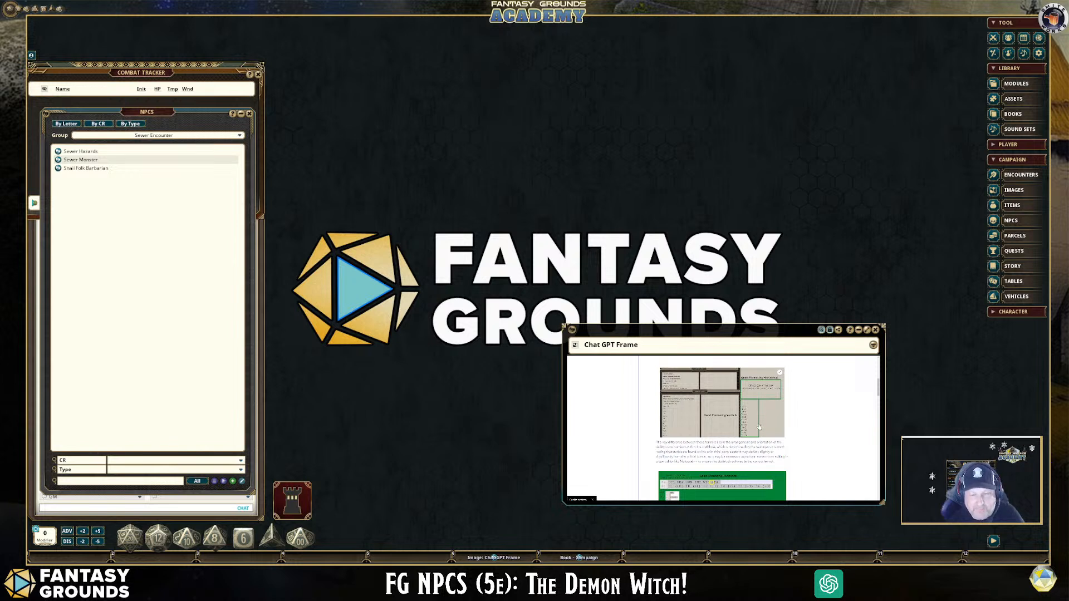
{"action": "scroll", "coordinate": [767, 445], "scroll_direction": "down", "scroll_amount": 2}
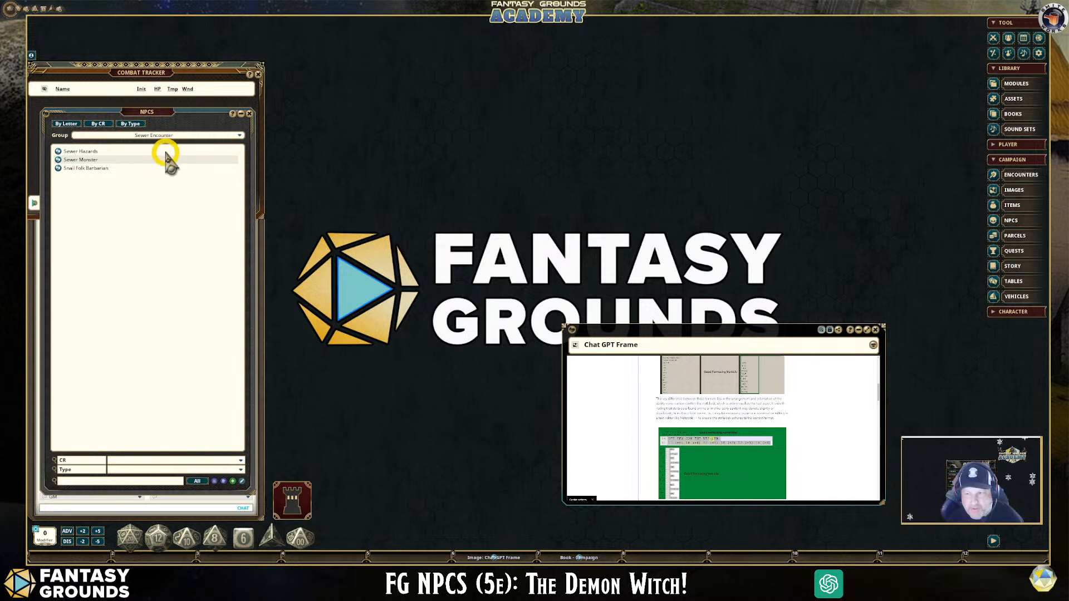
Step: Move the NPCs list beside the combat tracker, then open the NPC import window and make it taller
{"action": "left_click_drag", "start_coordinate": [145, 112], "coordinate": [372, 66]}
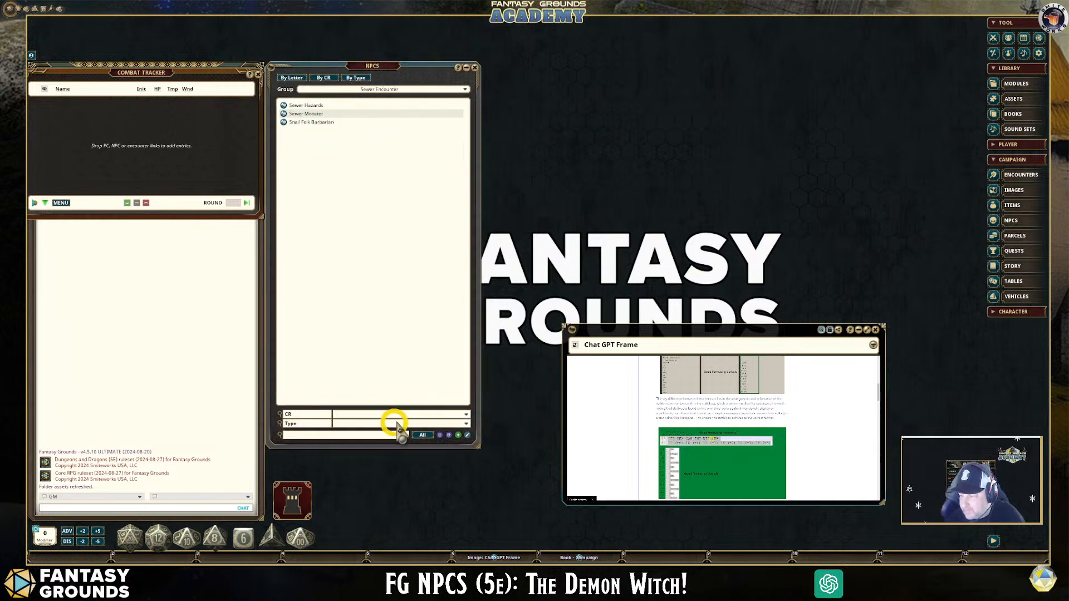
{"action": "left_click", "coordinate": [443, 435]}
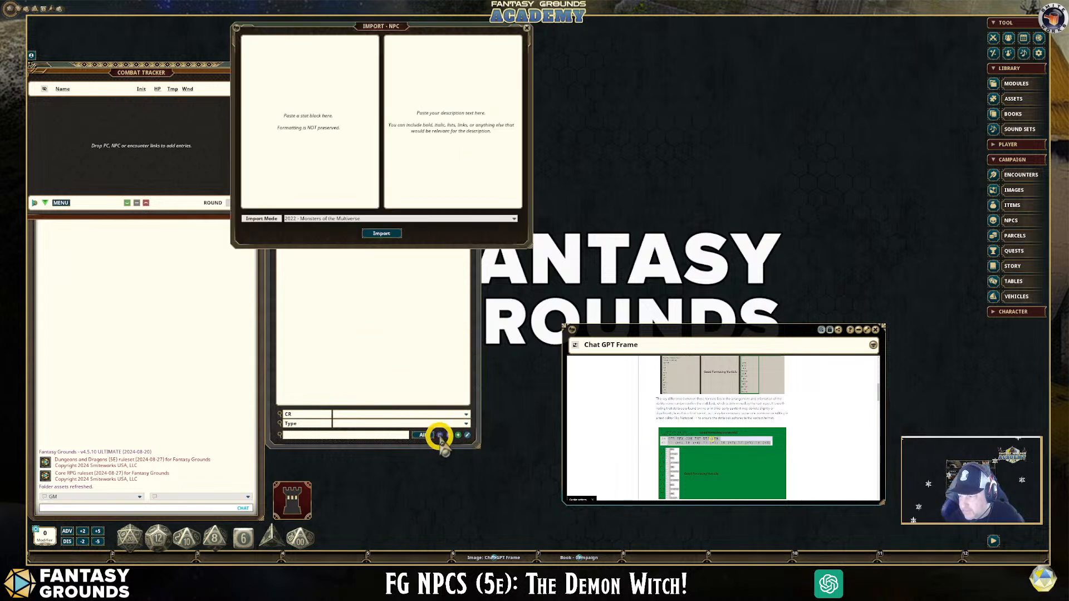
{"action": "left_click_drag", "start_coordinate": [364, 25], "coordinate": [382, 68]}
{"action": "left_click", "coordinate": [320, 226]}
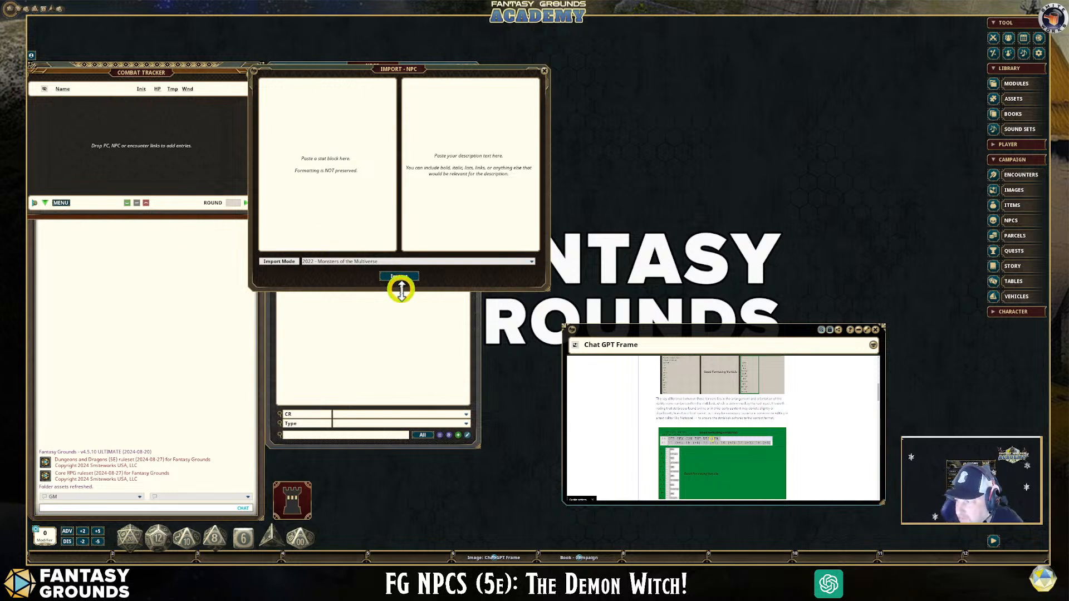
{"action": "left_click_drag", "start_coordinate": [399, 288], "coordinate": [399, 415]}
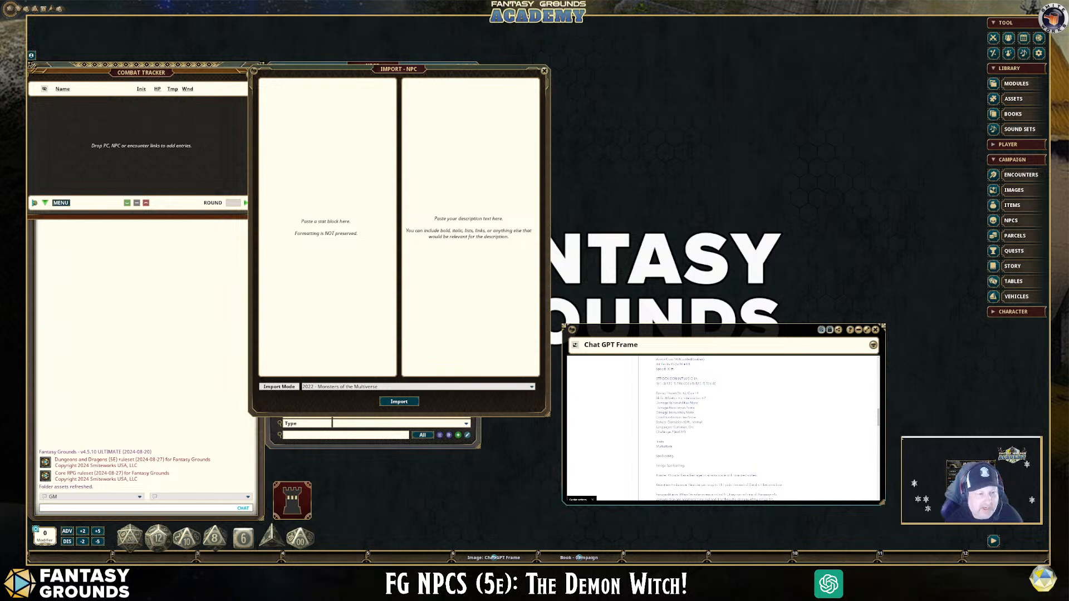
Step: Read the article's sample stat block and format notes, nudging the NPC import window clear of the combat tracker
{"action": "scroll", "coordinate": [724, 429], "scroll_direction": "down", "scroll_amount": 2}
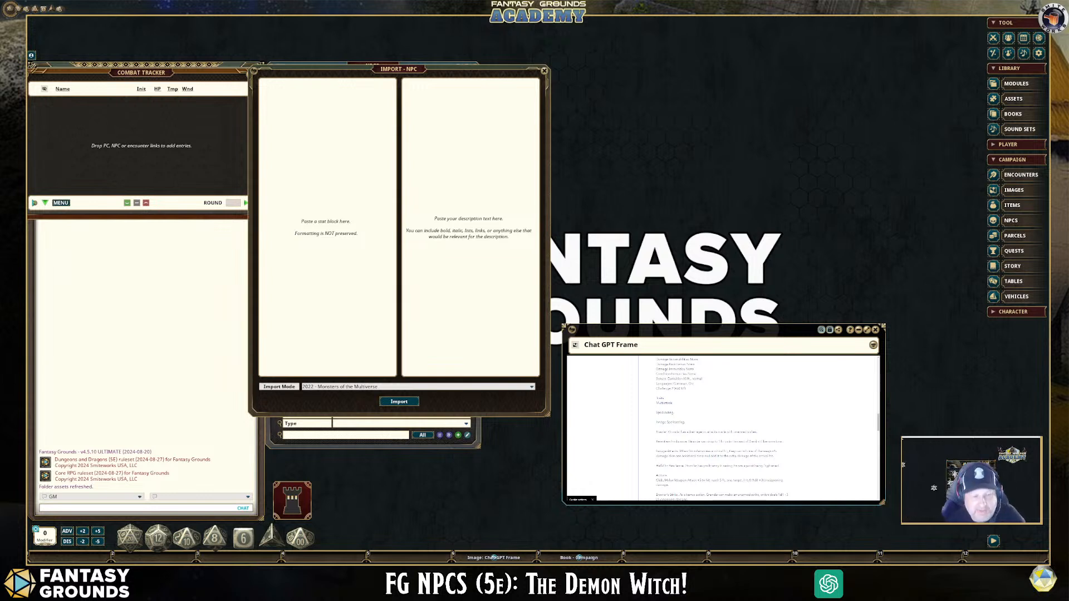
{"action": "scroll", "coordinate": [723, 428], "scroll_direction": "down", "scroll_amount": 4}
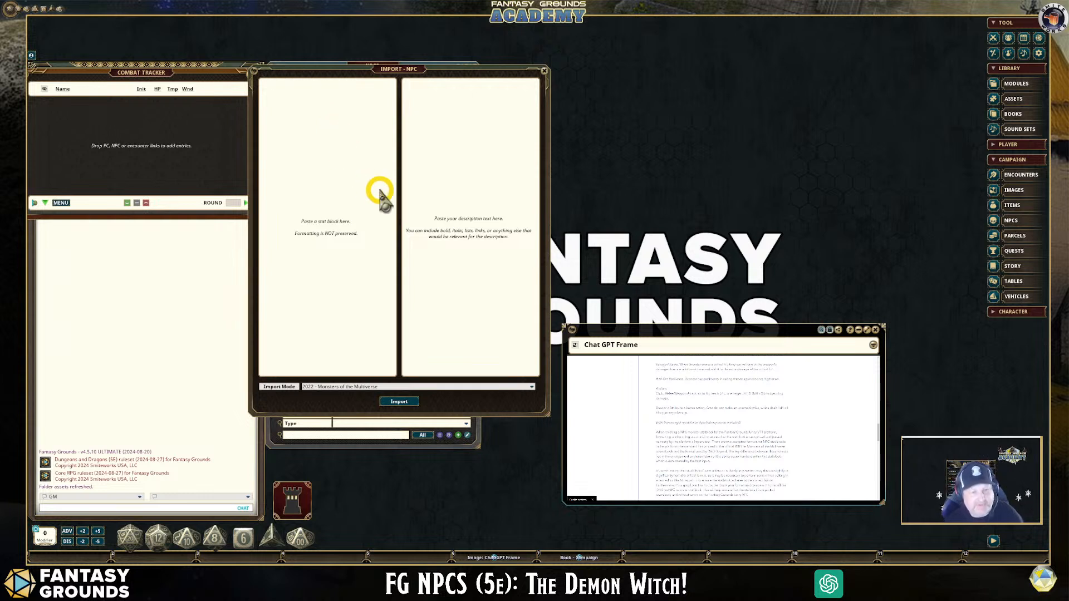
{"action": "left_click_drag", "start_coordinate": [376, 70], "coordinate": [395, 67]}
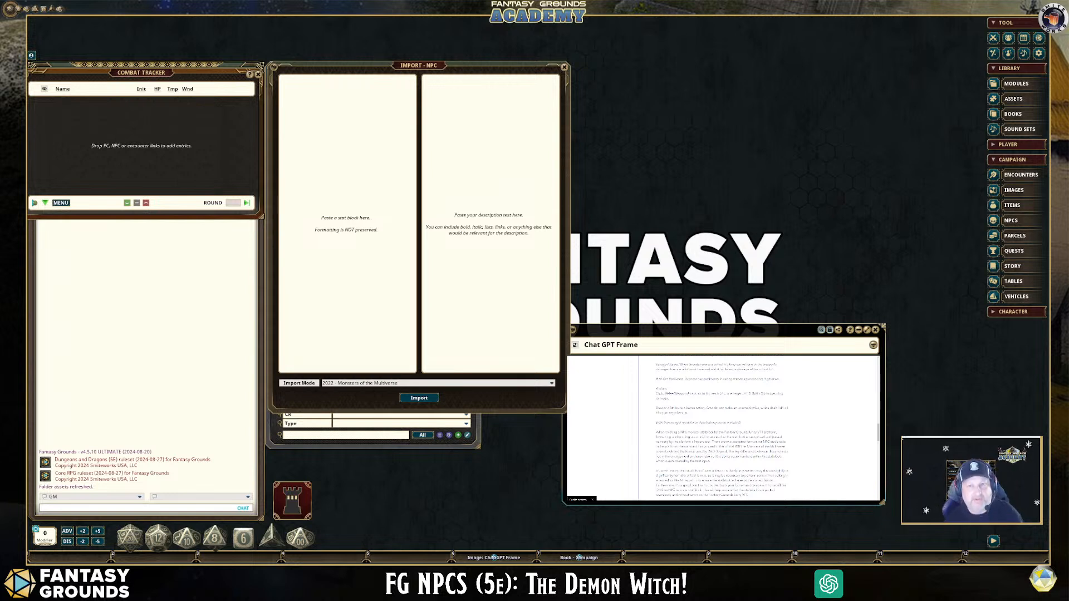
{"action": "scroll", "coordinate": [724, 429], "scroll_direction": "down", "scroll_amount": 2}
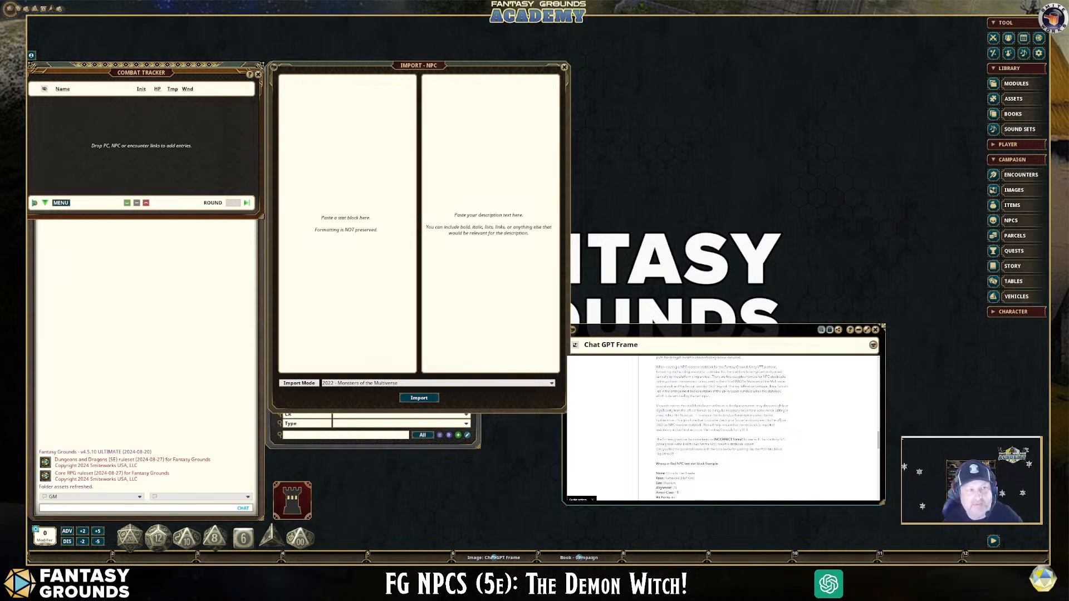
Step: Switch to the ChatGPT conversation and examine Lady Veratrix's generated stat block, from Appearance back to the name line
{"action": "key", "text": "ctrl+Tab"}
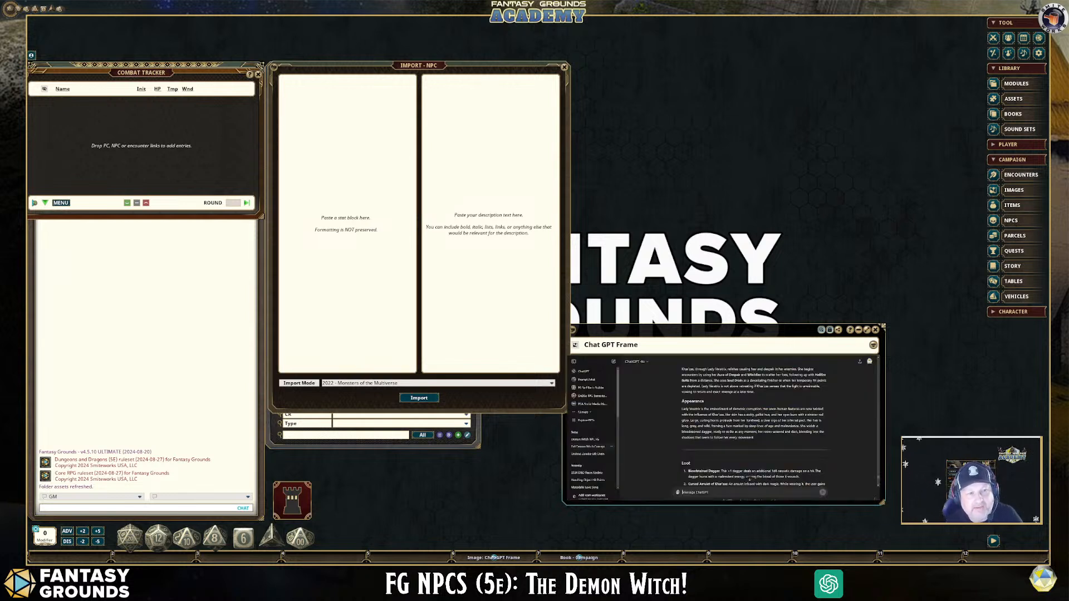
{"action": "scroll", "coordinate": [701, 415], "scroll_direction": "up", "scroll_amount": 1}
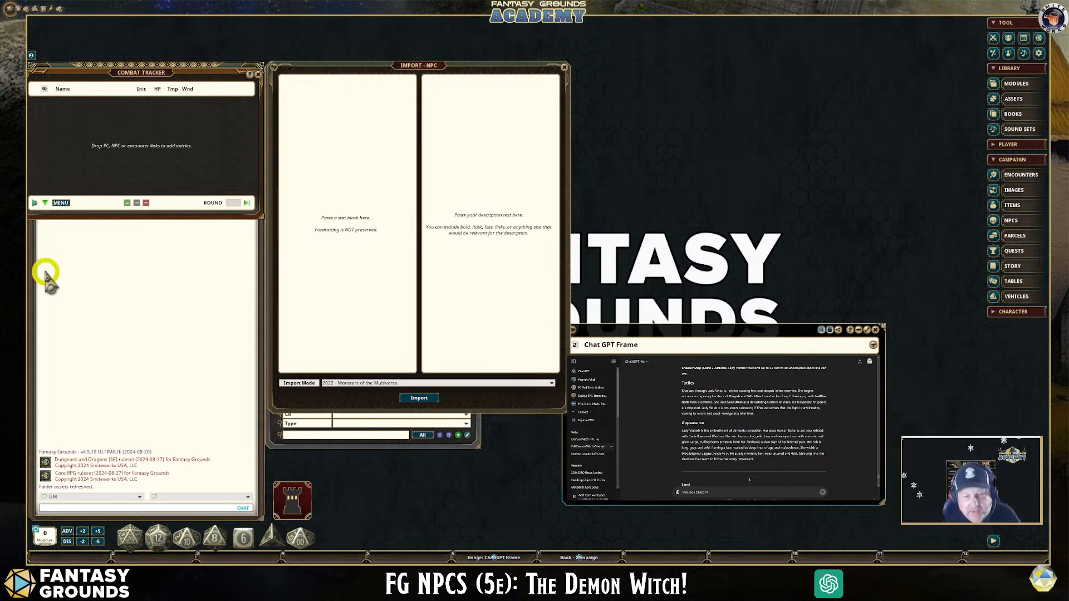
{"action": "scroll", "coordinate": [851, 434], "scroll_direction": "up", "scroll_amount": 2}
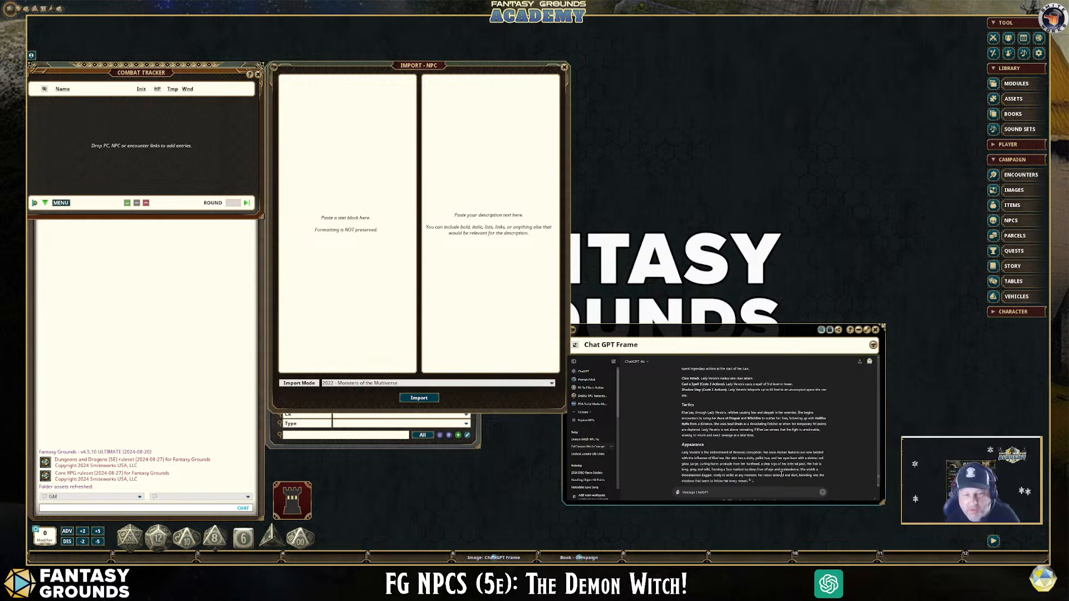
{"action": "scroll", "coordinate": [756, 447], "scroll_direction": "down", "scroll_amount": 4}
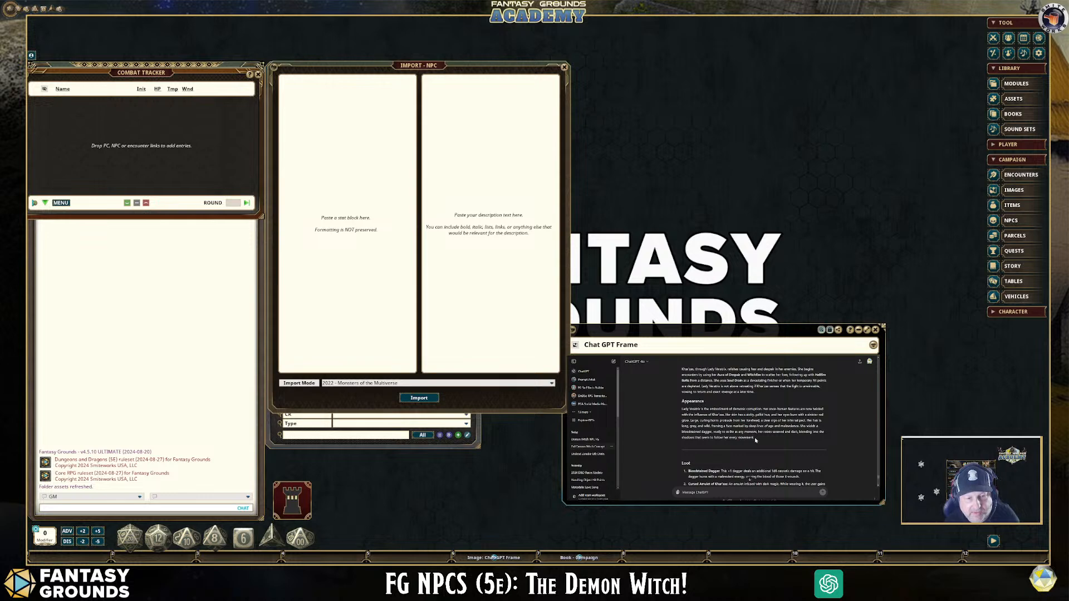
{"action": "scroll", "coordinate": [774, 460], "scroll_direction": "up", "scroll_amount": 5}
{"action": "scroll", "coordinate": [774, 460], "scroll_direction": "up", "scroll_amount": 8}
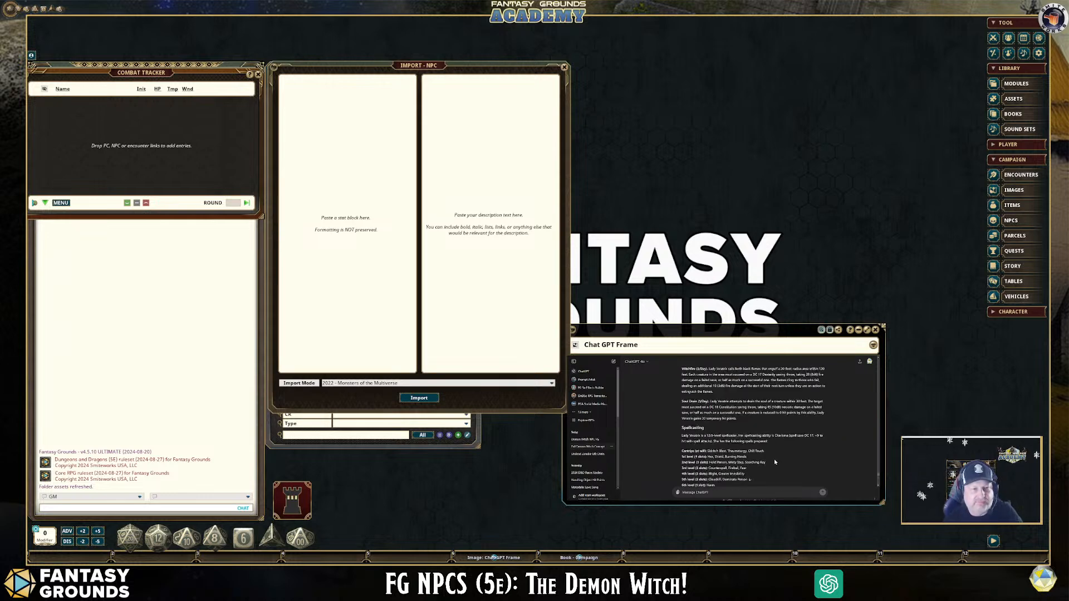
{"action": "scroll", "coordinate": [726, 444], "scroll_direction": "up", "scroll_amount": 10}
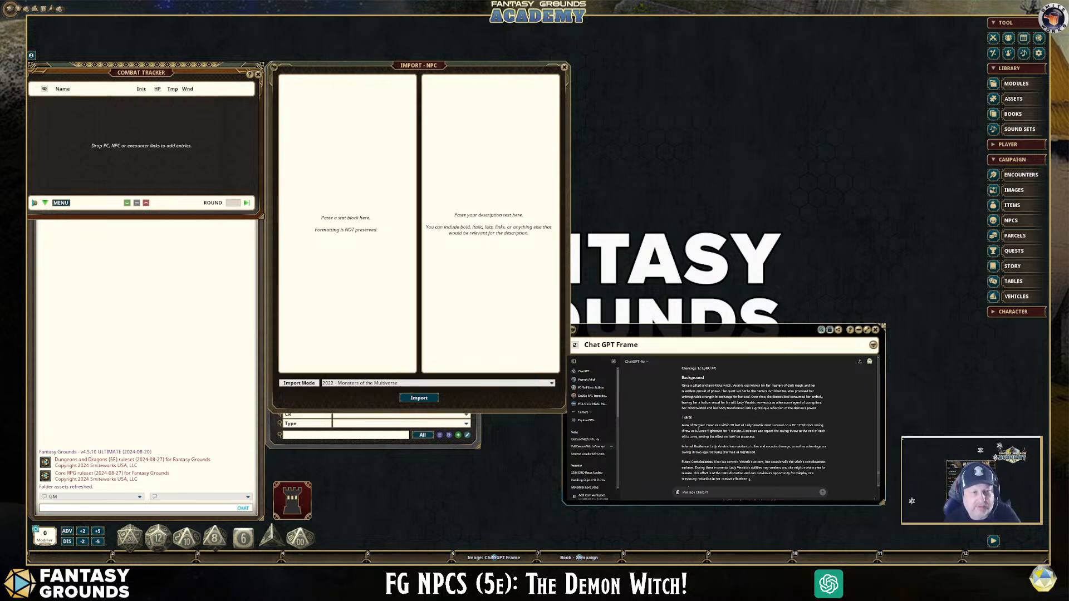
{"action": "scroll", "coordinate": [700, 427], "scroll_direction": "up", "scroll_amount": 2}
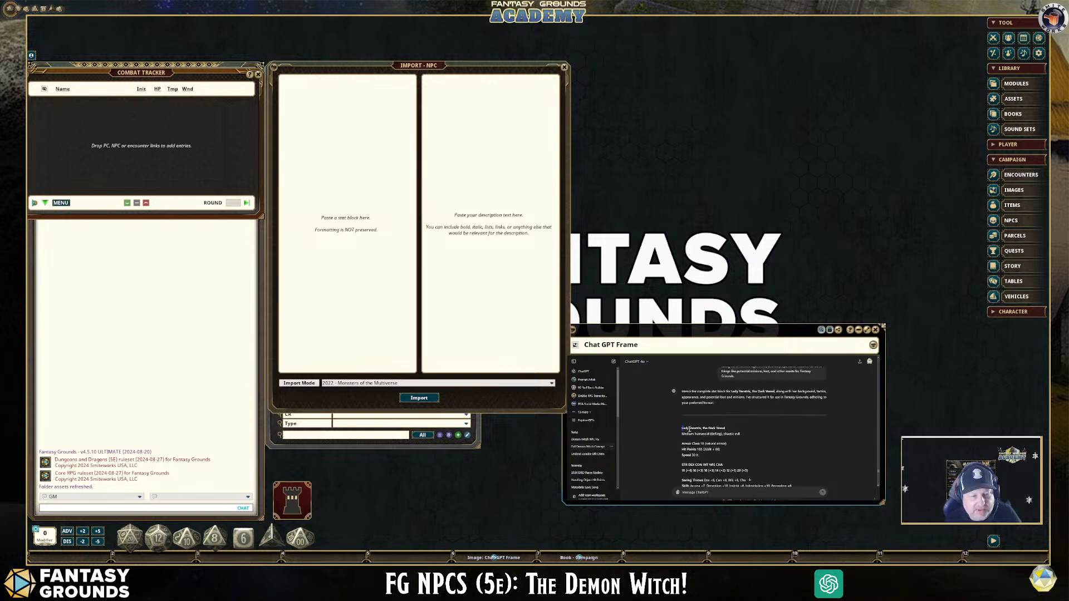
{"action": "left_click_drag", "start_coordinate": [682, 428], "coordinate": [782, 471]}
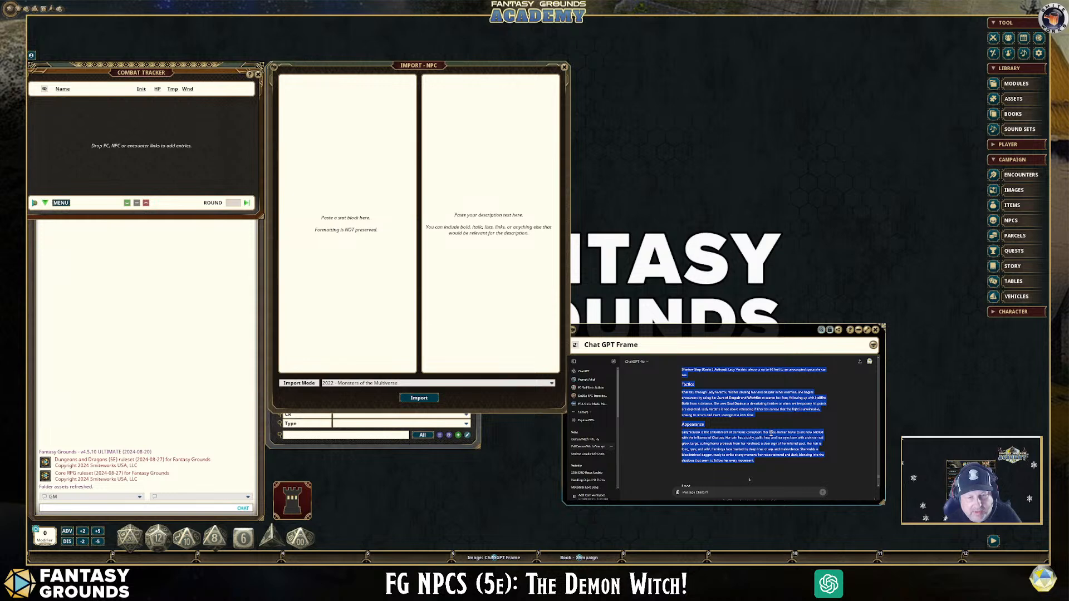
{"action": "scroll", "coordinate": [761, 447], "scroll_direction": "up", "scroll_amount": 10}
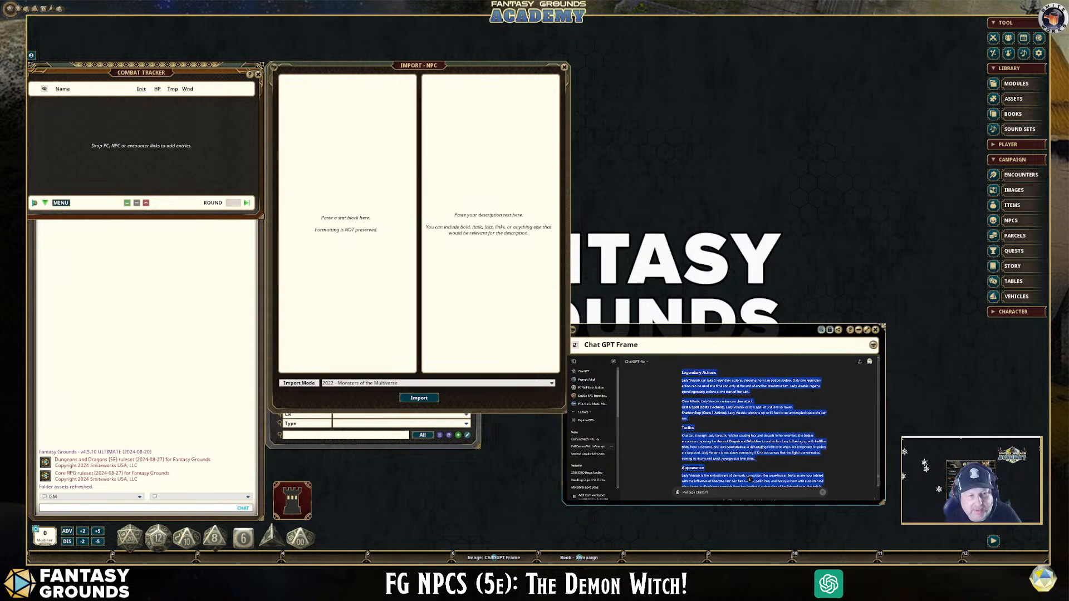
{"action": "left_click", "coordinate": [750, 427]}
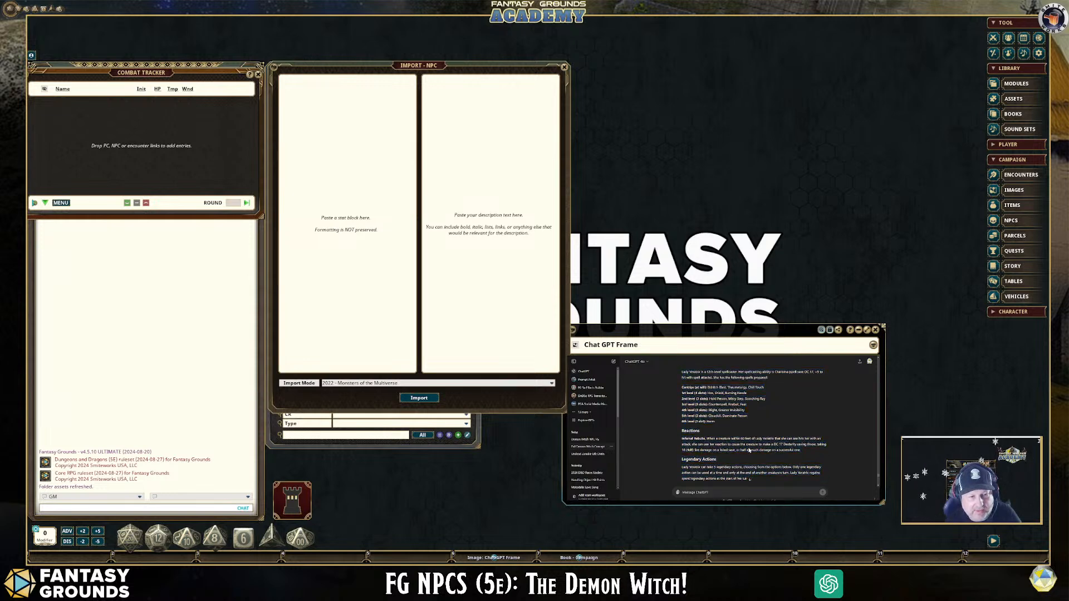
Step: Copy the ChatGPT stat block from the Lady Veratrix name line through Legendary Actions into the NPC import's stat block field
{"action": "scroll", "coordinate": [749, 450], "scroll_direction": "down", "scroll_amount": 2}
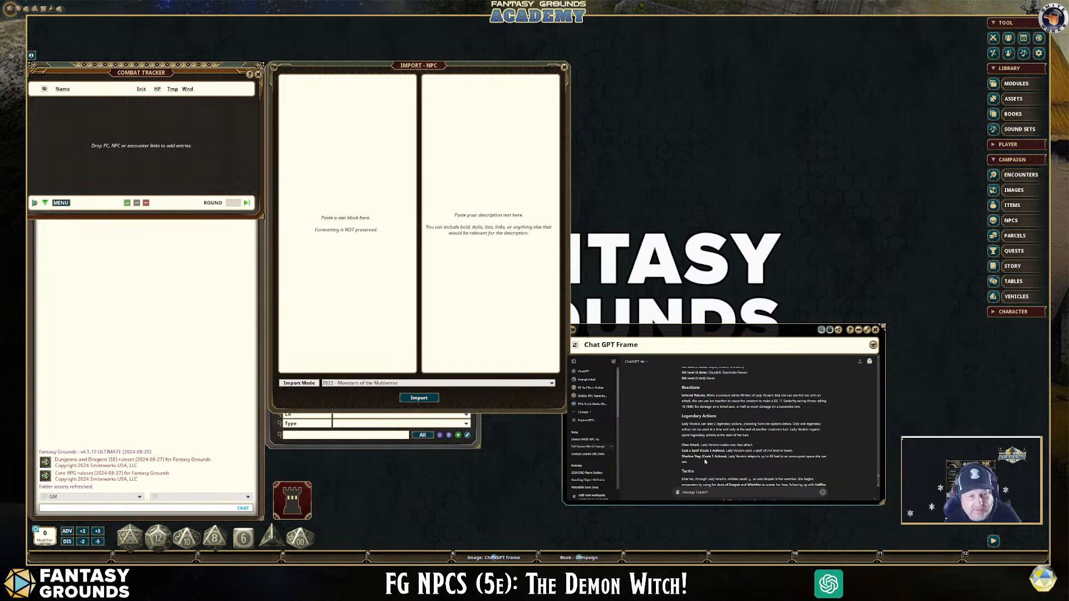
{"action": "scroll", "coordinate": [705, 461], "scroll_direction": "down", "scroll_amount": 1}
{"action": "scroll", "coordinate": [705, 461], "scroll_direction": "down", "scroll_amount": 4}
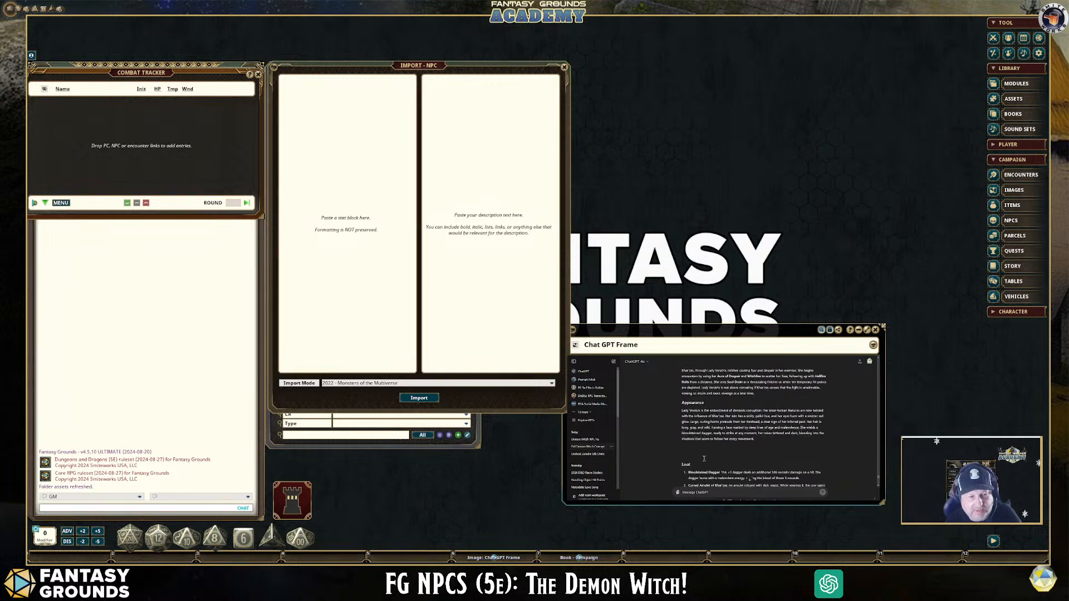
{"action": "scroll", "coordinate": [706, 461], "scroll_direction": "down", "scroll_amount": 3}
{"action": "scroll", "coordinate": [706, 461], "scroll_direction": "up", "scroll_amount": 6}
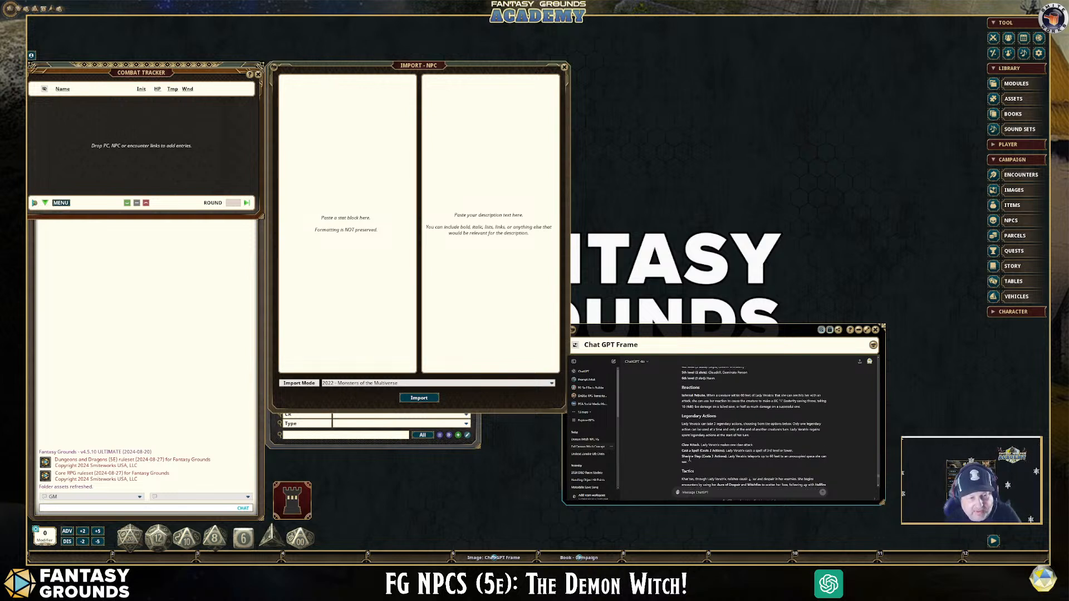
{"action": "left_click_drag", "start_coordinate": [689, 466], "coordinate": [687, 394]}
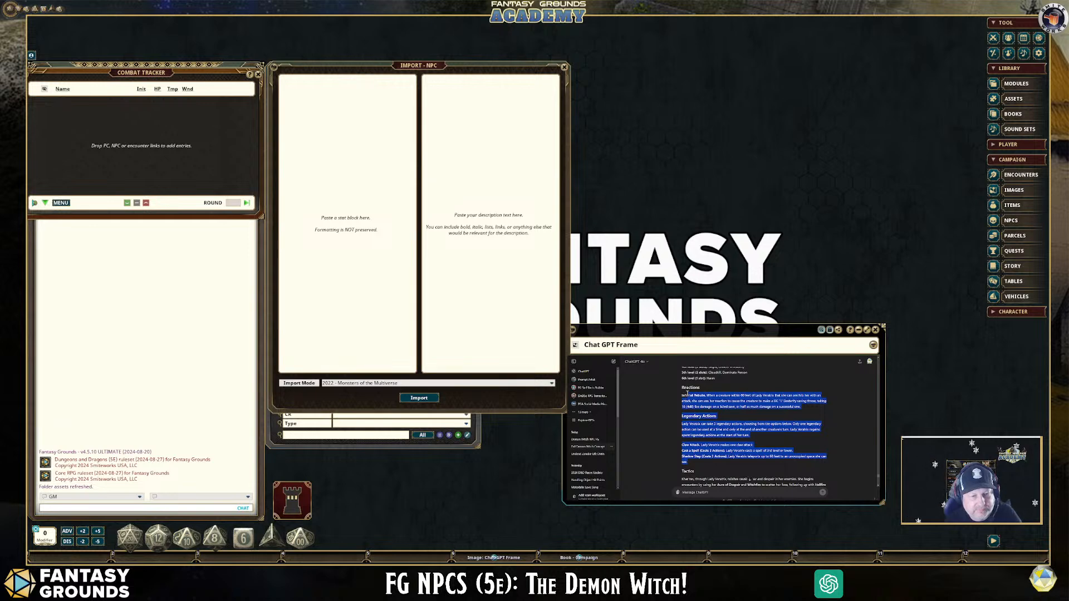
{"action": "left_click_drag", "start_coordinate": [689, 393], "coordinate": [682, 429]}
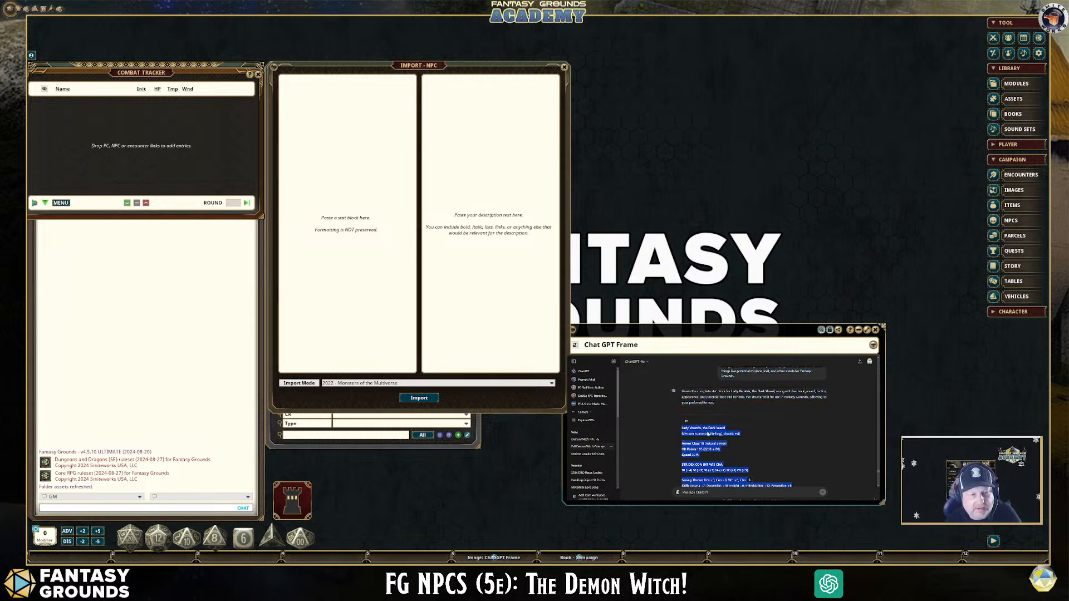
{"action": "left_click", "coordinate": [282, 132]}
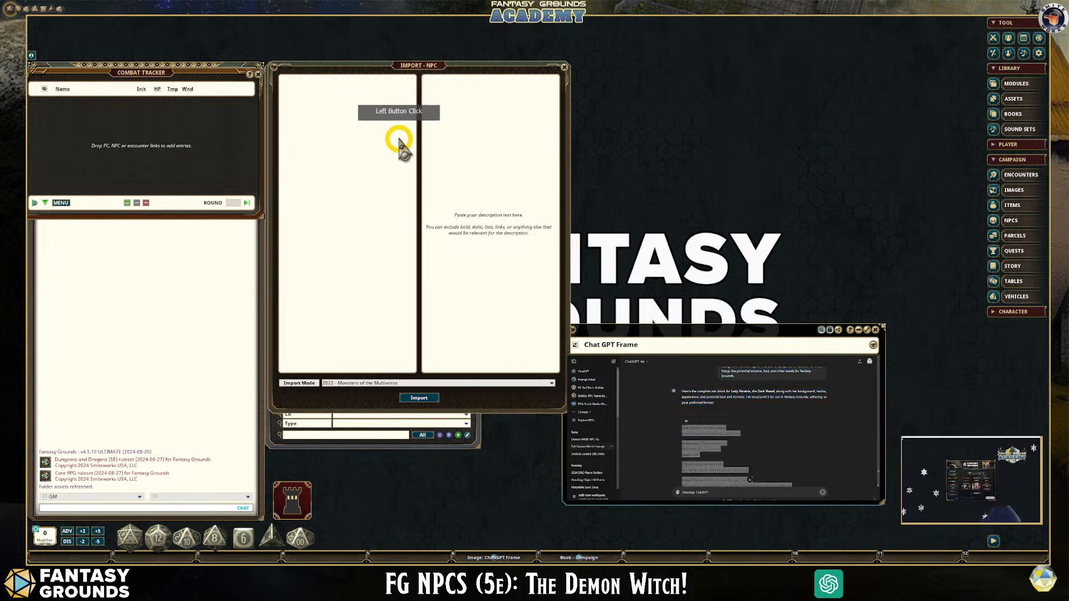
{"action": "key", "text": "ctrl+v"}
Step: Remove the blank lines between paragraphs in the pasted stat block
{"action": "scroll", "coordinate": [351, 245], "scroll_direction": "up", "scroll_amount": 10}
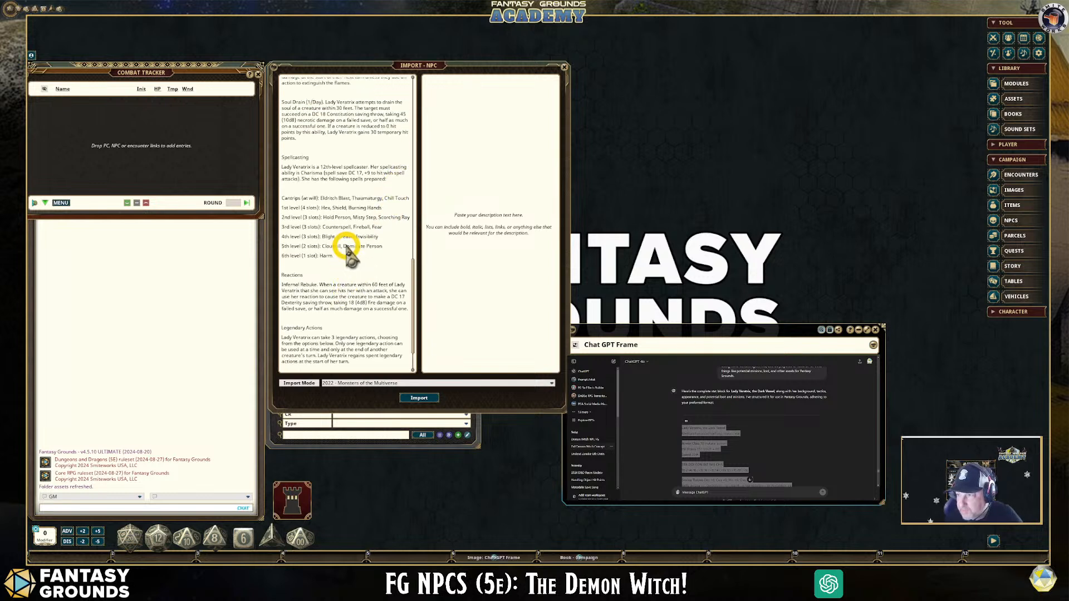
{"action": "right_click", "coordinate": [316, 174]}
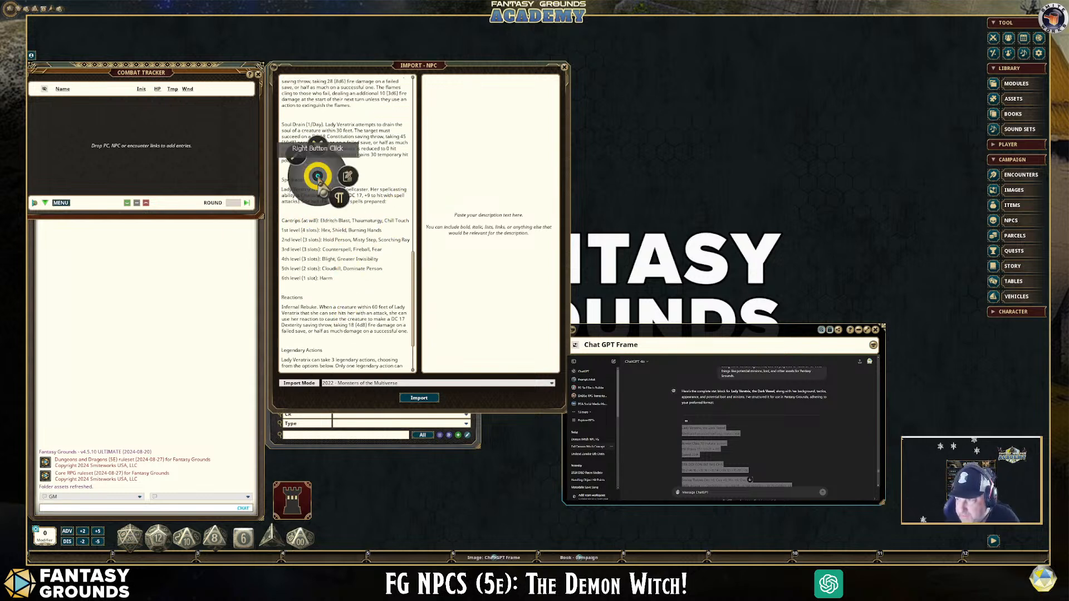
{"action": "left_click", "coordinate": [299, 158]}
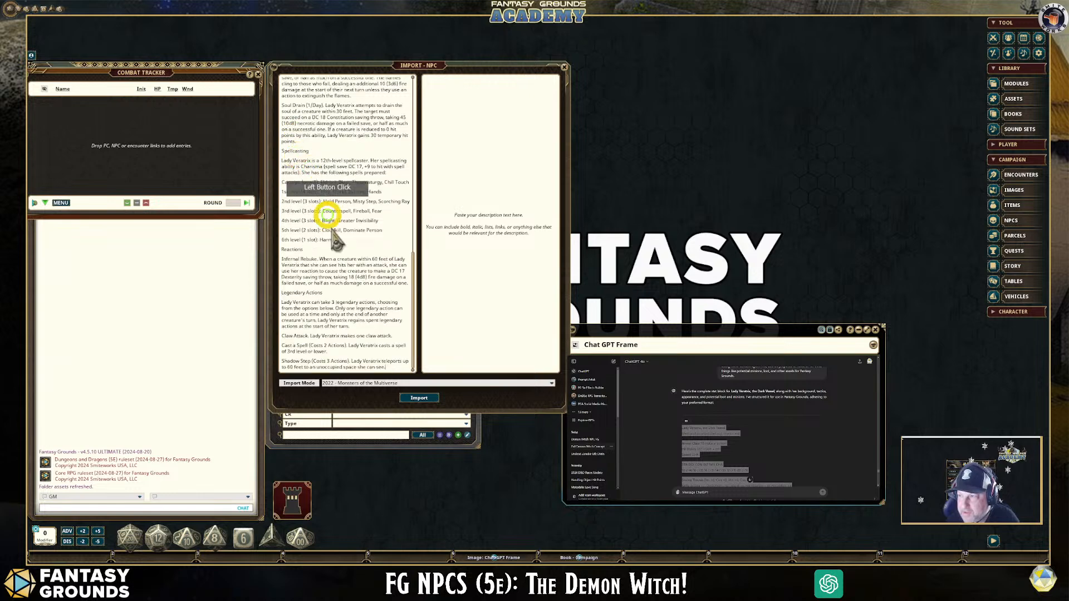
Step: Review the pasted stat block's actions, header values, Background and Traits sections before importing
{"action": "scroll", "coordinate": [334, 234], "scroll_direction": "up", "scroll_amount": 5}
{"action": "scroll", "coordinate": [346, 248], "scroll_direction": "up", "scroll_amount": 6}
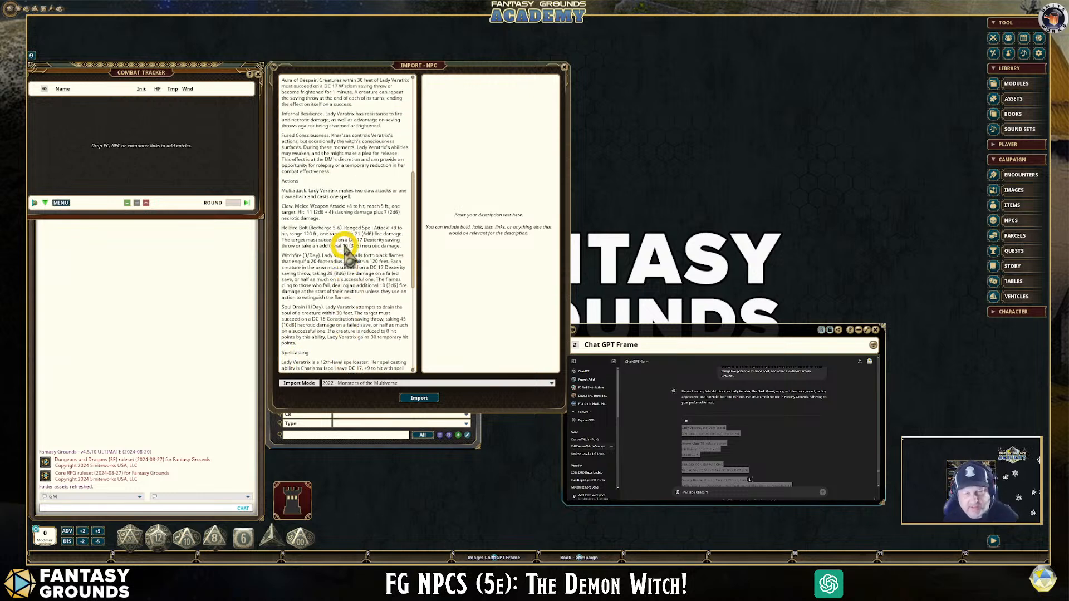
{"action": "scroll", "coordinate": [345, 248], "scroll_direction": "up", "scroll_amount": 3}
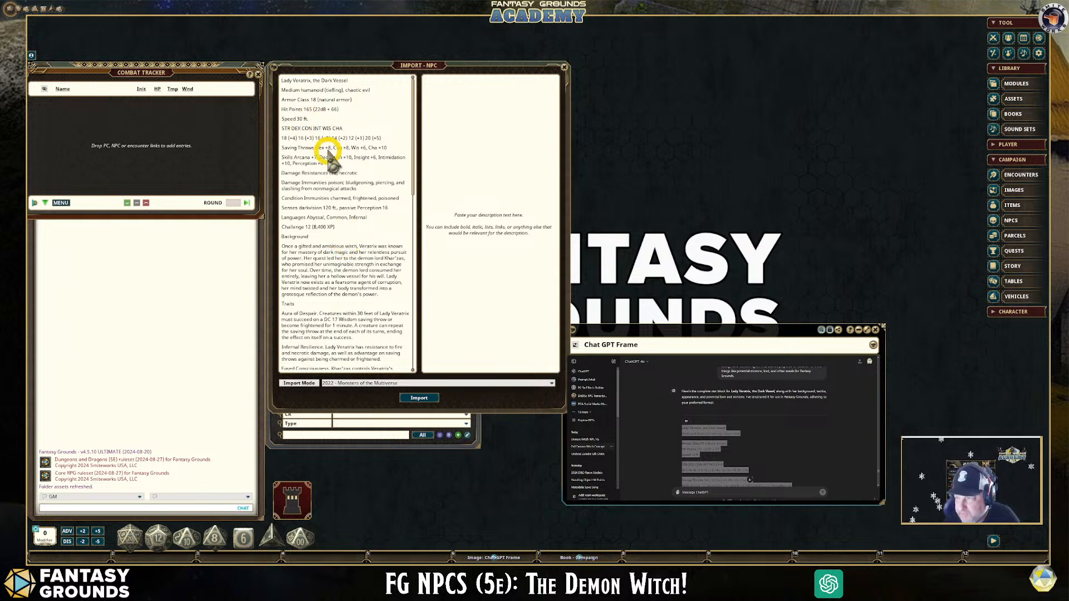
{"action": "scroll", "coordinate": [327, 216], "scroll_direction": "down", "scroll_amount": 2}
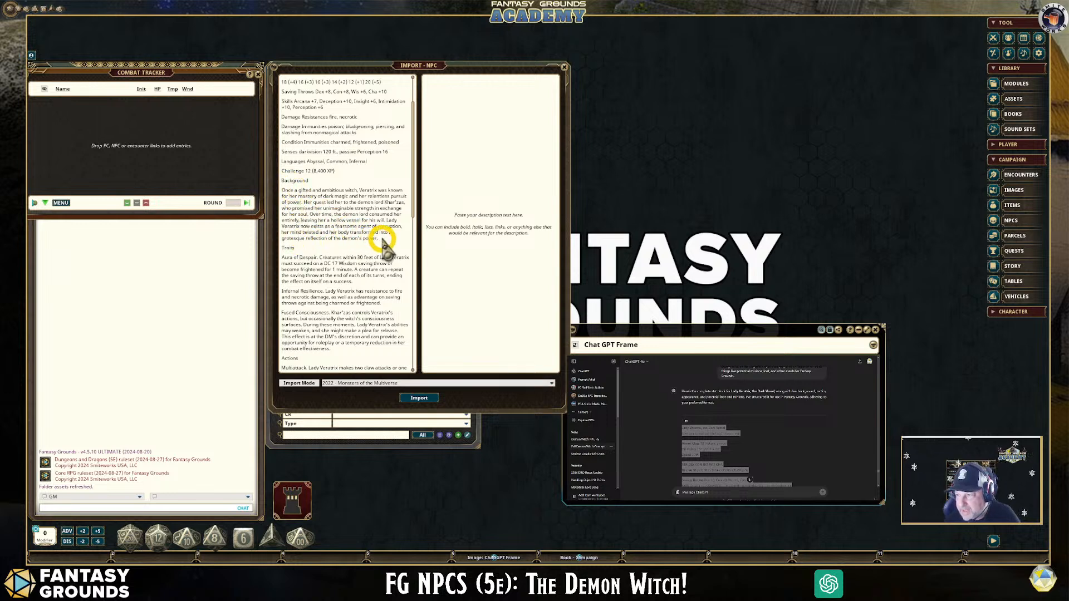
Step: Cut the Background heading and paragraph out of the stat block text and close the gap above Traits
{"action": "left_click_drag", "start_coordinate": [380, 240], "coordinate": [284, 185]}
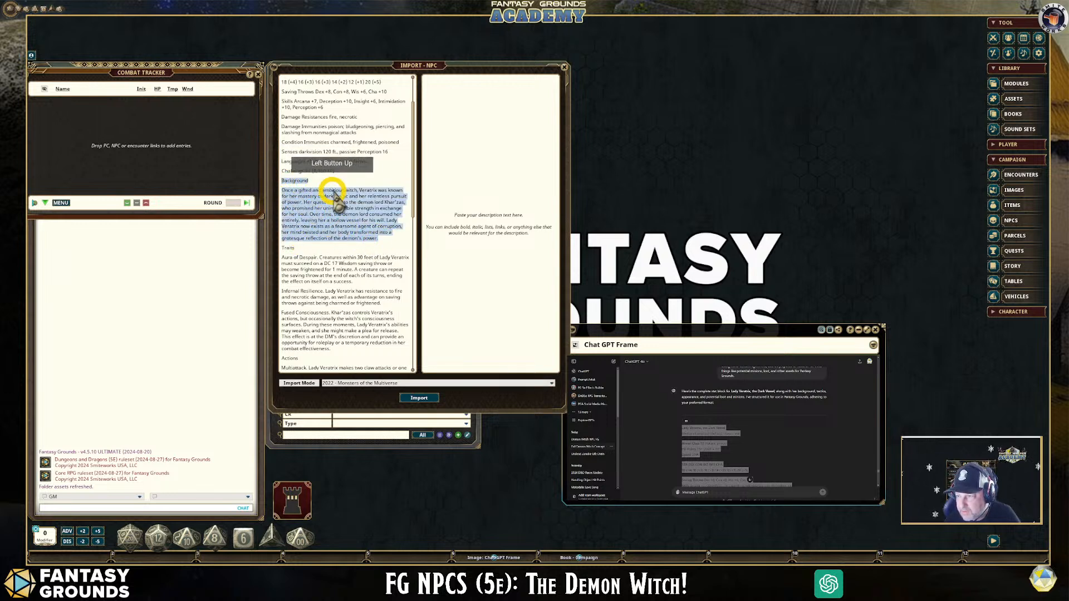
{"action": "key", "text": "ctrl+x"}
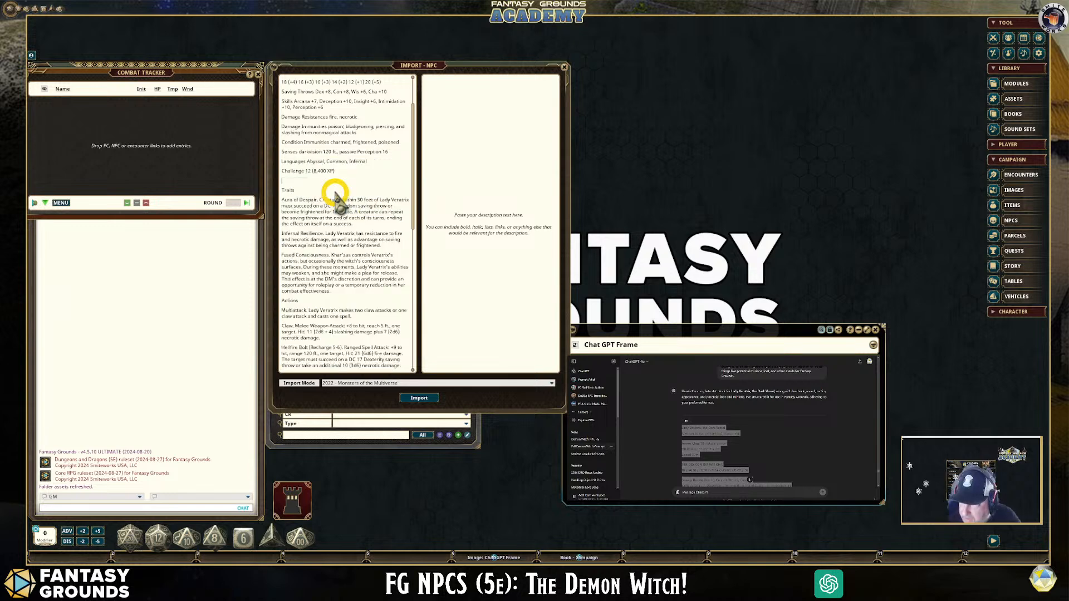
{"action": "key", "text": "BackSpace"}
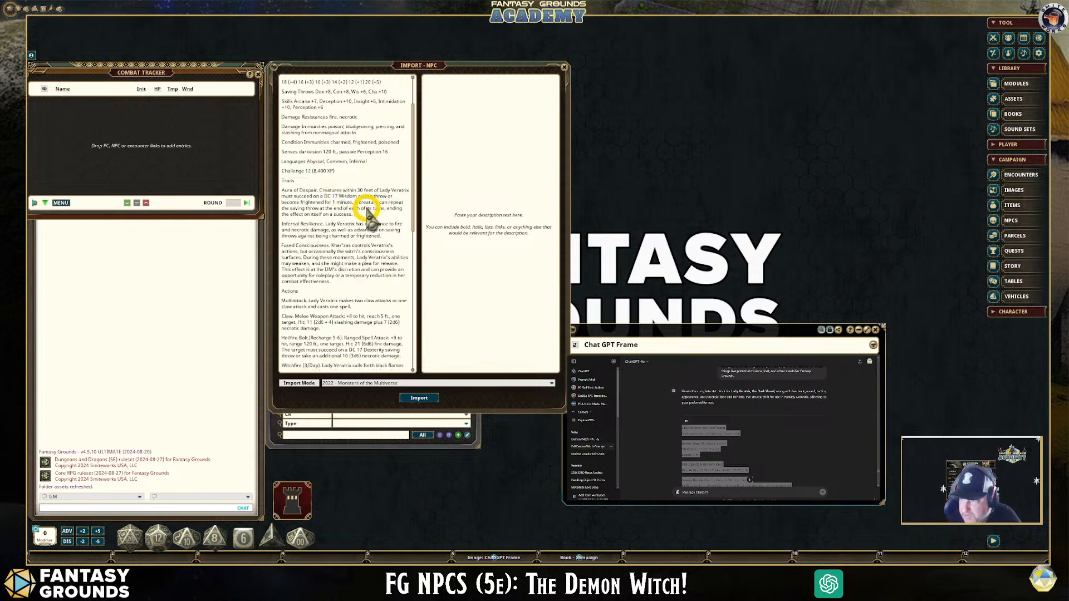
Step: Copy the Background heading and paragraph from the ChatGPT conversation into the NPC import's description field
{"action": "scroll", "coordinate": [361, 245], "scroll_direction": "down", "scroll_amount": 5}
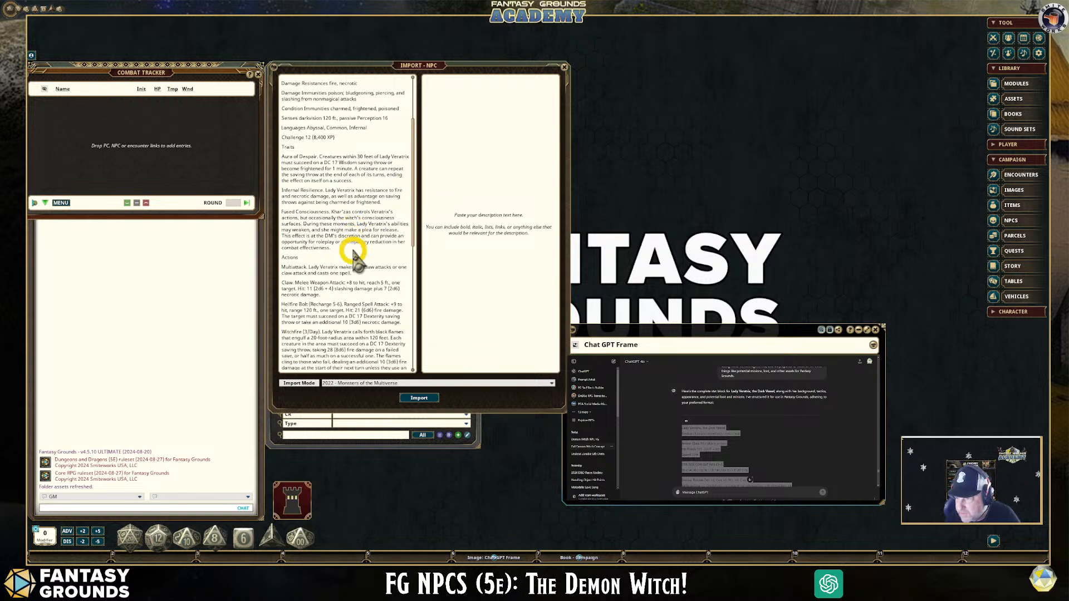
{"action": "scroll", "coordinate": [355, 259], "scroll_direction": "down", "scroll_amount": 5}
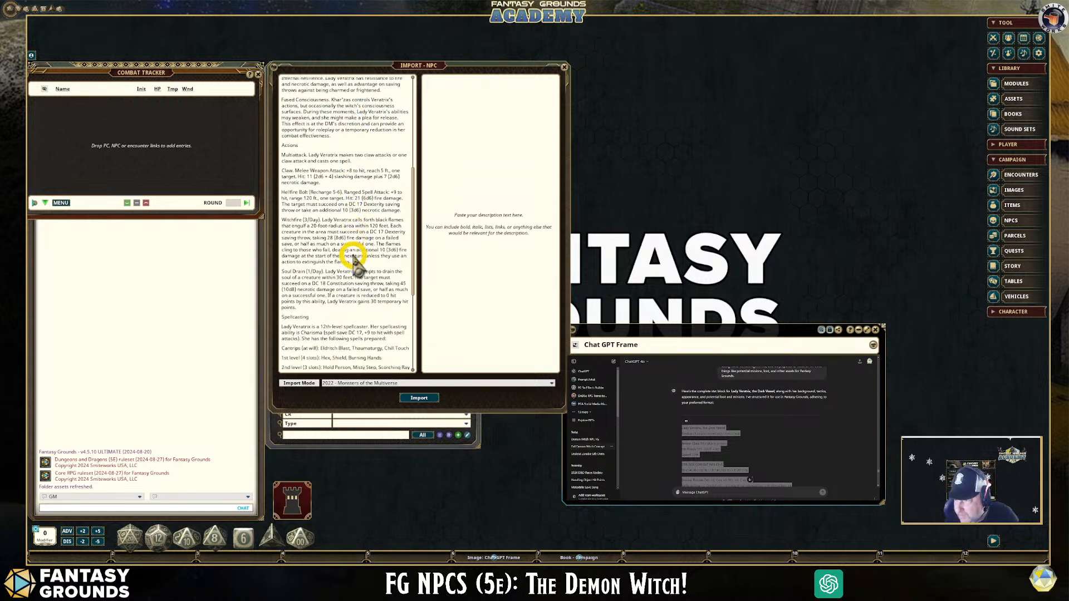
{"action": "scroll", "coordinate": [354, 264], "scroll_direction": "down", "scroll_amount": 3}
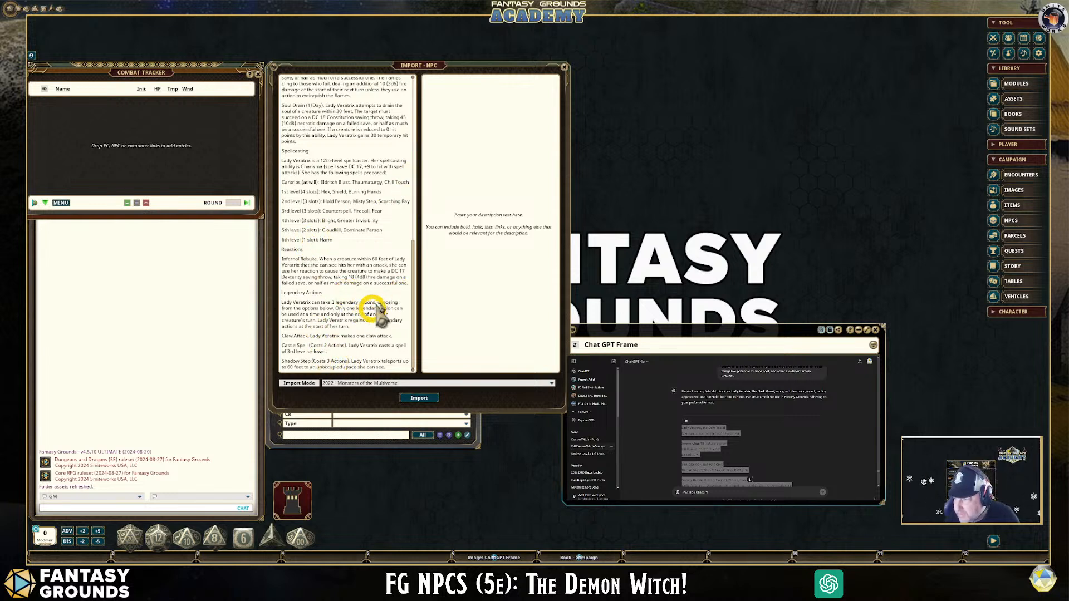
{"action": "left_click", "coordinate": [466, 119]}
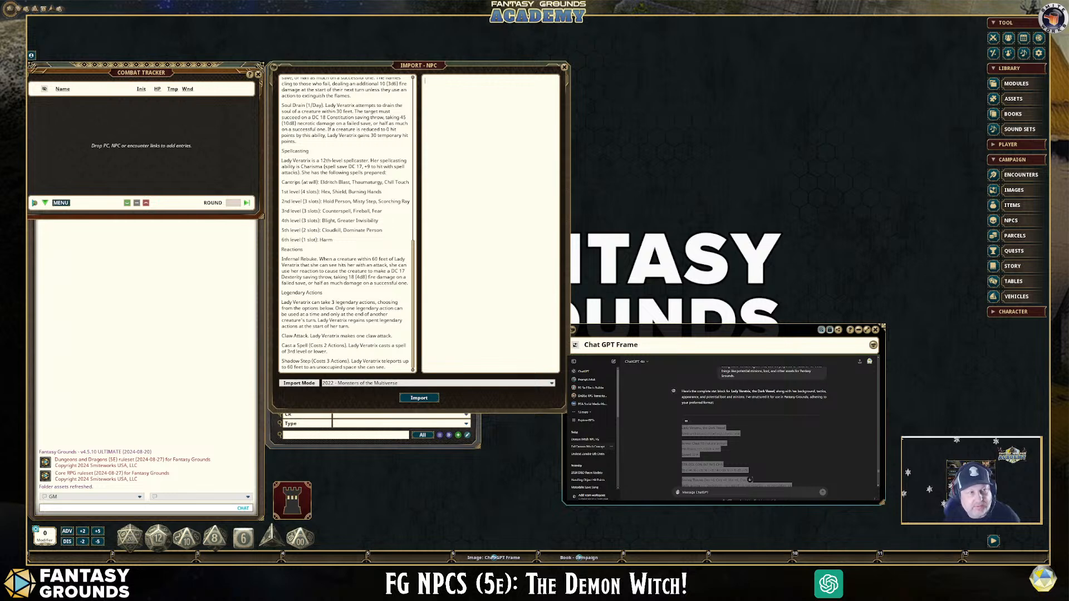
{"action": "scroll", "coordinate": [784, 443], "scroll_direction": "down", "scroll_amount": 5}
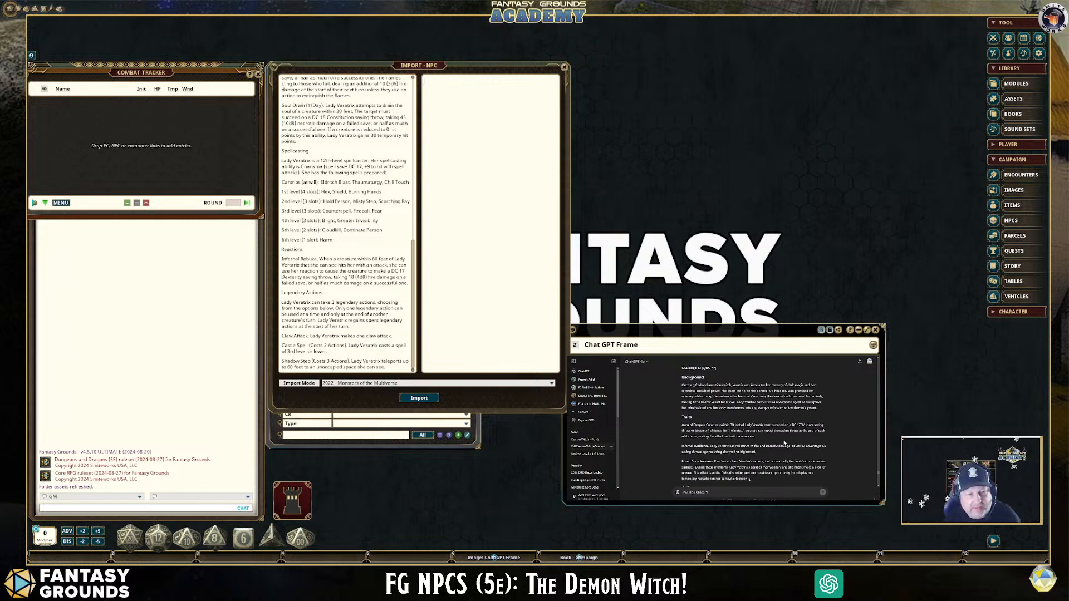
{"action": "left_click_drag", "start_coordinate": [816, 409], "coordinate": [682, 383]}
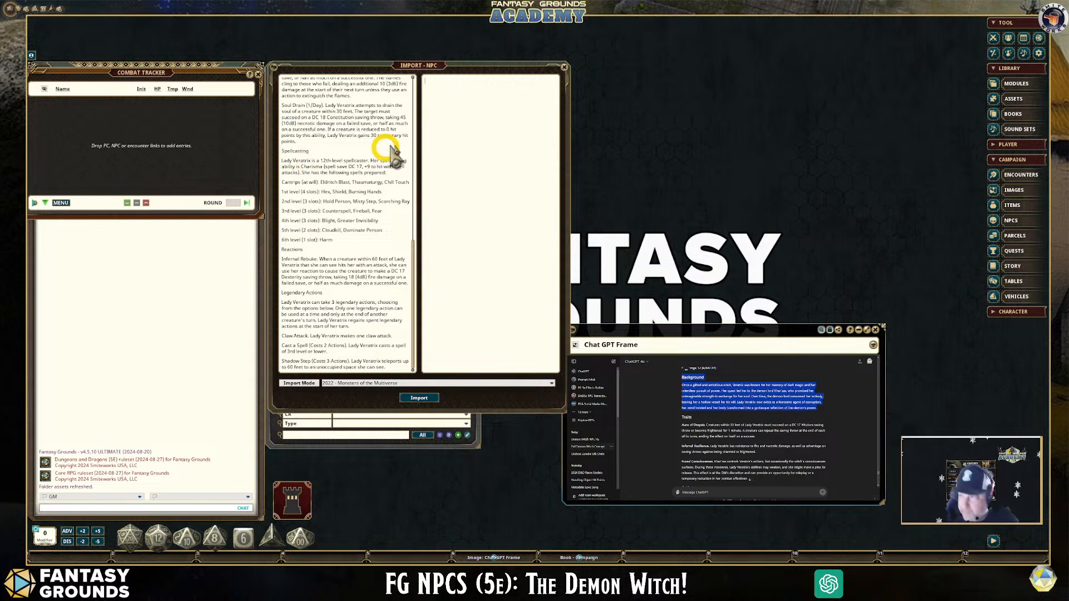
{"action": "left_click", "coordinate": [436, 91]}
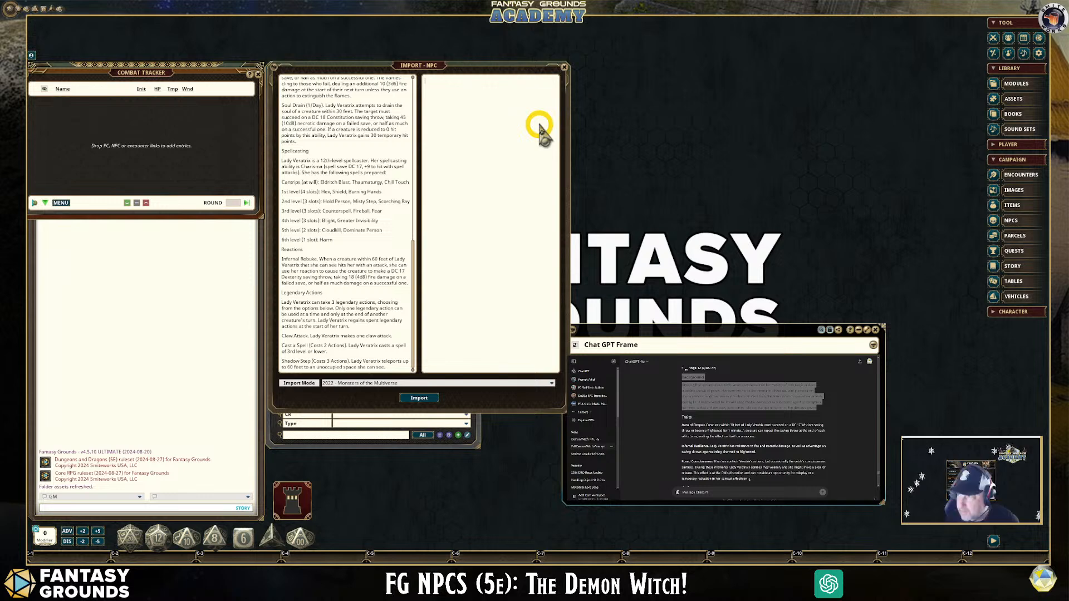
{"action": "key", "text": "ctrl+v"}
Step: Copy the name line "Lady Veratrix, the Dark Vessel" from the stat block to the start of the description, above Background
{"action": "left_click", "coordinate": [469, 98]}
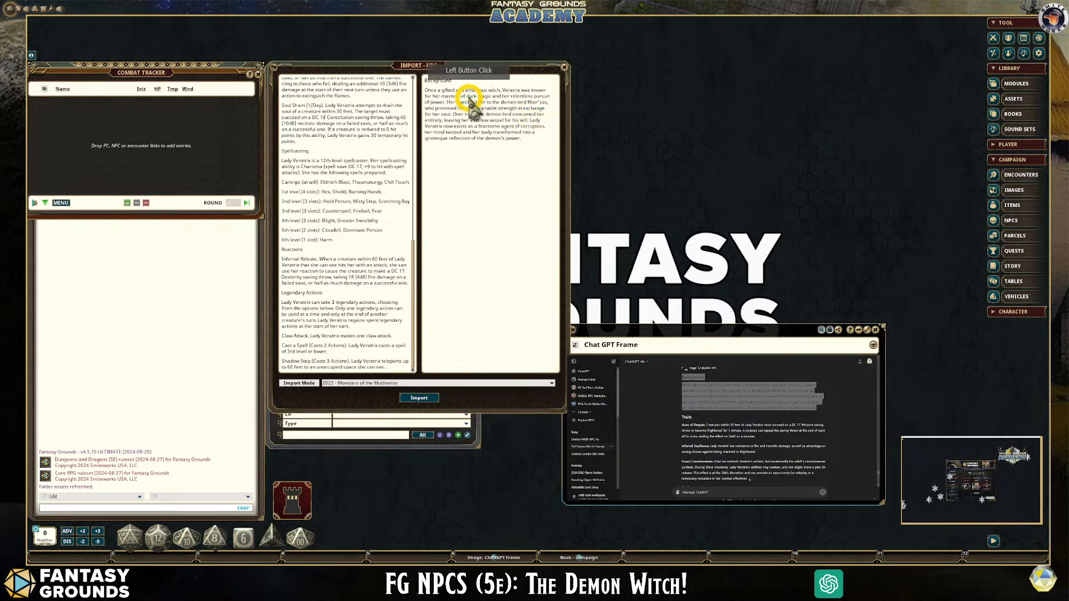
{"action": "scroll", "coordinate": [469, 101], "scroll_direction": "up", "scroll_amount": 1}
{"action": "scroll", "coordinate": [344, 143], "scroll_direction": "up", "scroll_amount": 4}
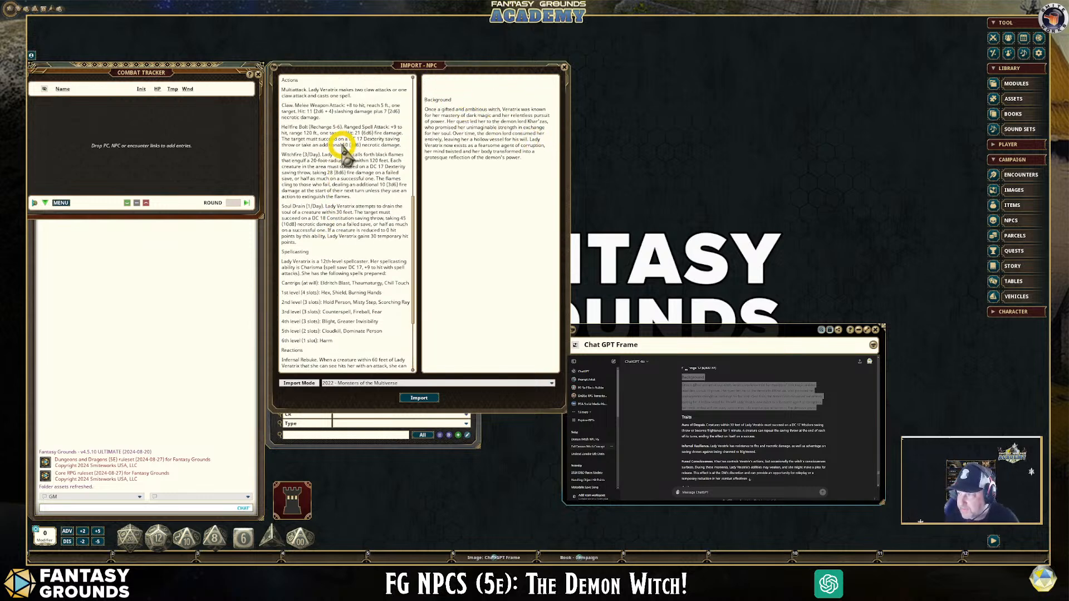
{"action": "left_click_drag", "start_coordinate": [416, 192], "coordinate": [264, 74]}
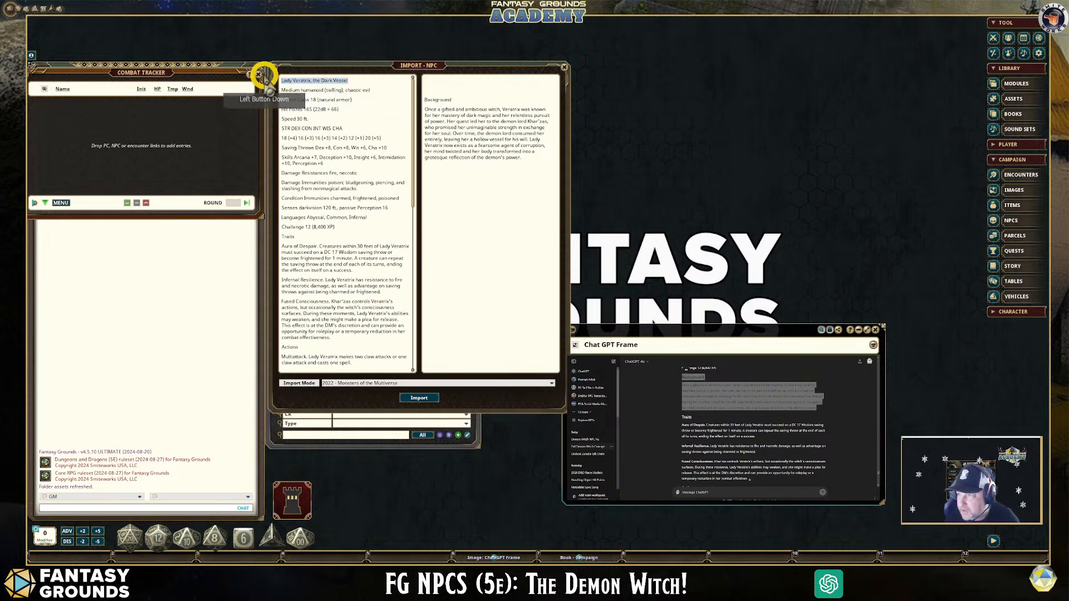
{"action": "left_click", "coordinate": [436, 80]}
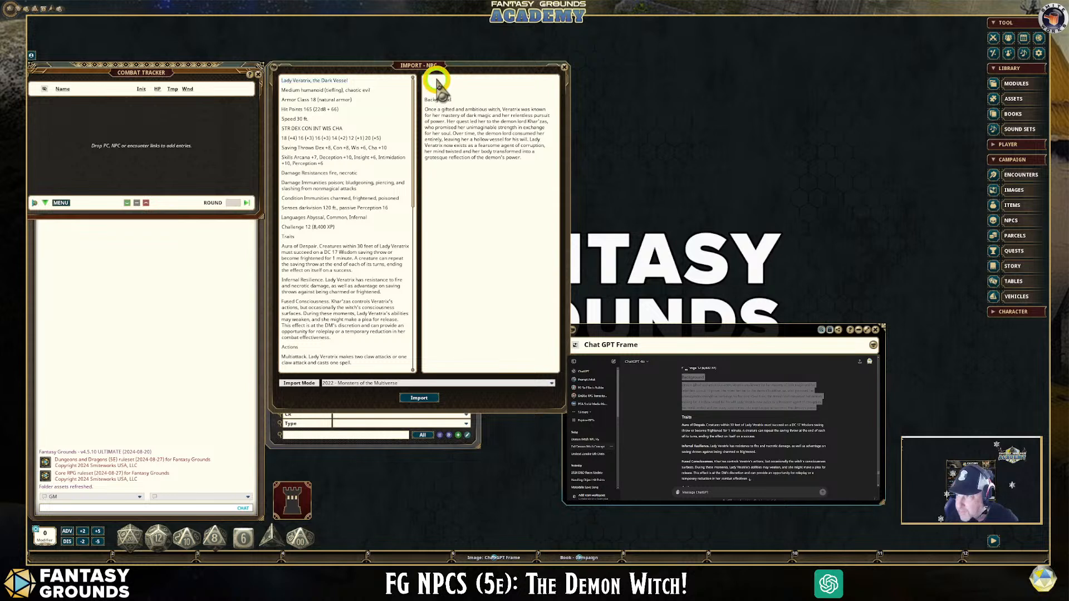
{"action": "type", "text": "Lady Veratrix, the Dark Vessel"}
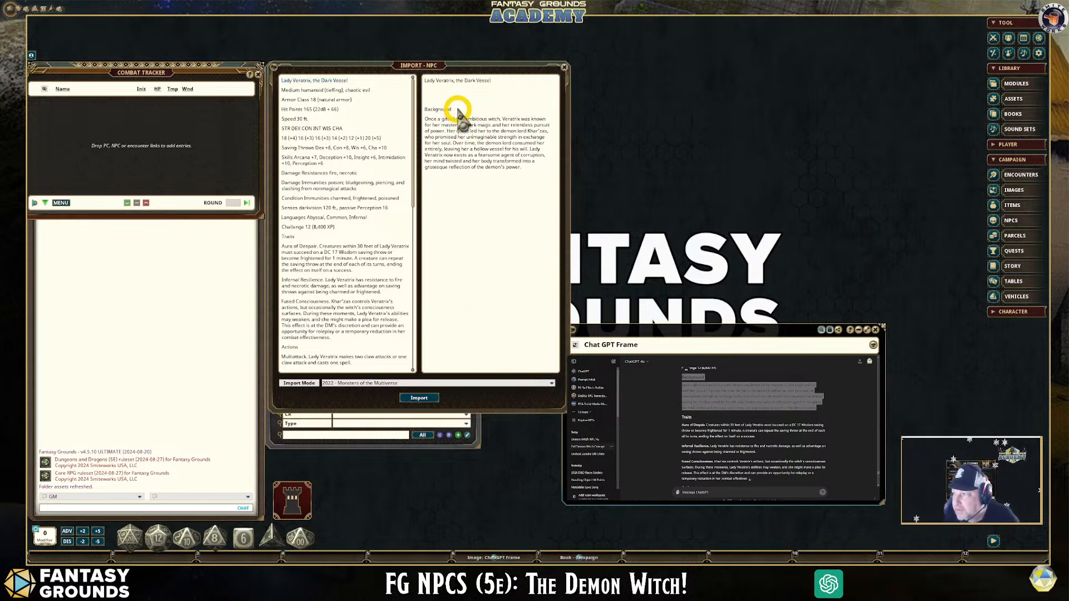
Step: Format the "Lady Veratrix, the Dark Vessel" line in the description as a heading
{"action": "left_click_drag", "start_coordinate": [458, 110], "coordinate": [424, 109]}
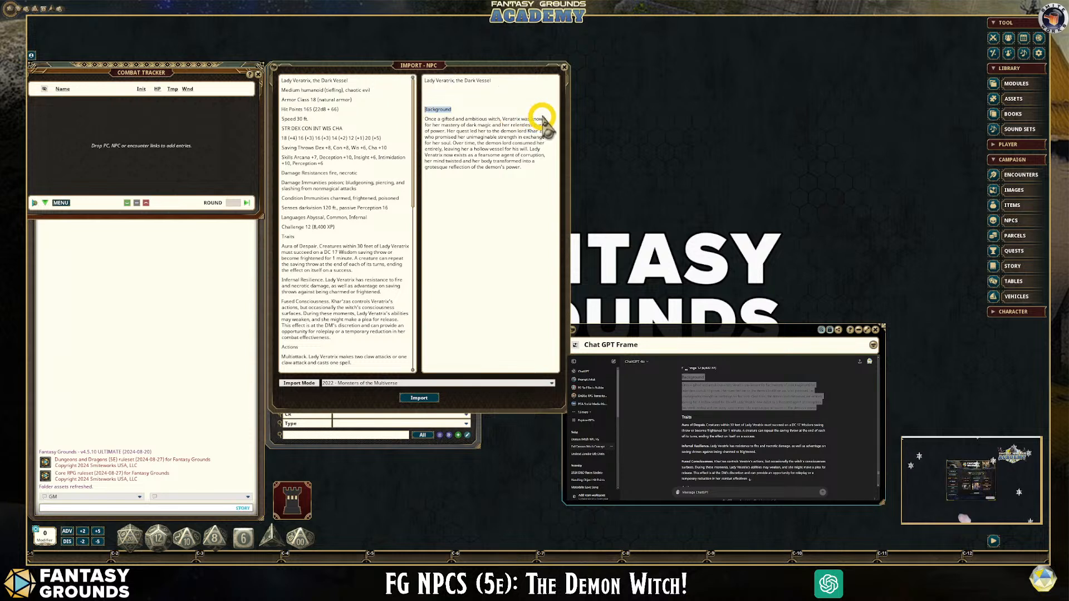
{"action": "left_click_drag", "start_coordinate": [501, 81], "coordinate": [384, 78]}
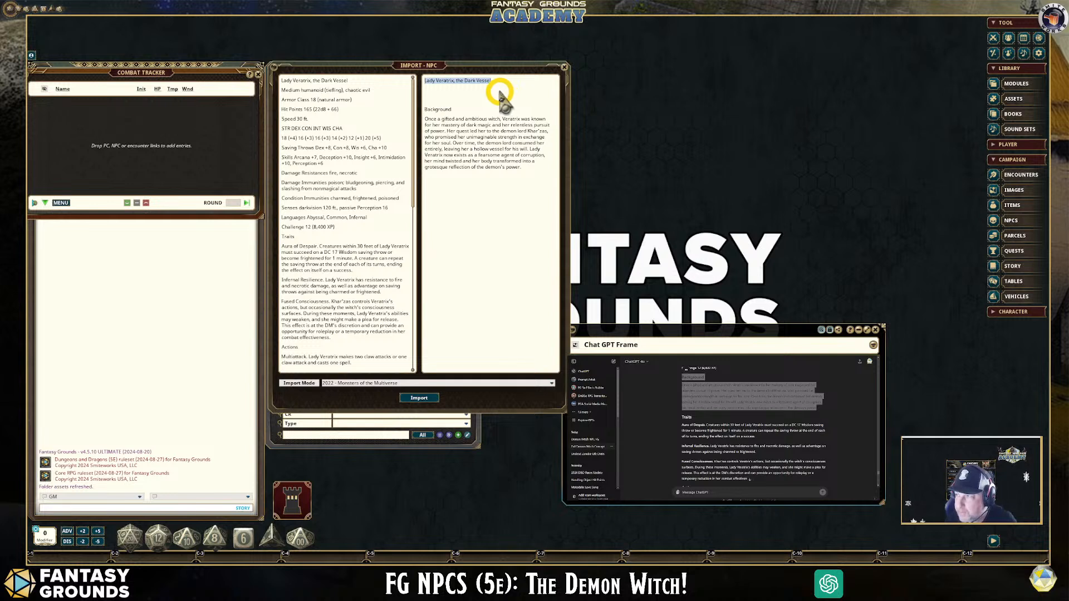
{"action": "key", "text": "ctrl+1"}
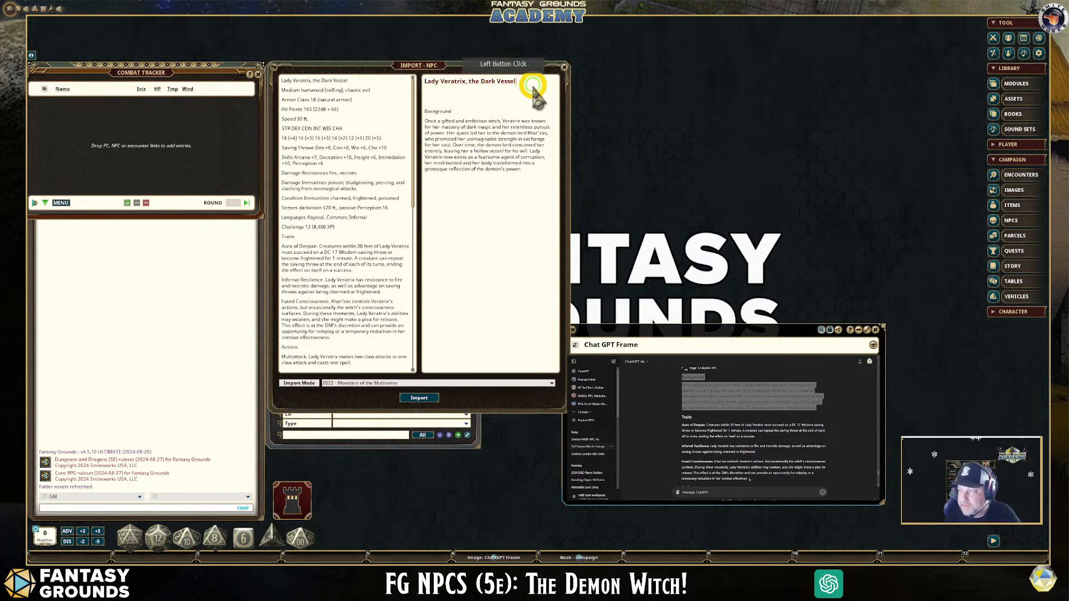
{"action": "left_click", "coordinate": [536, 90]}
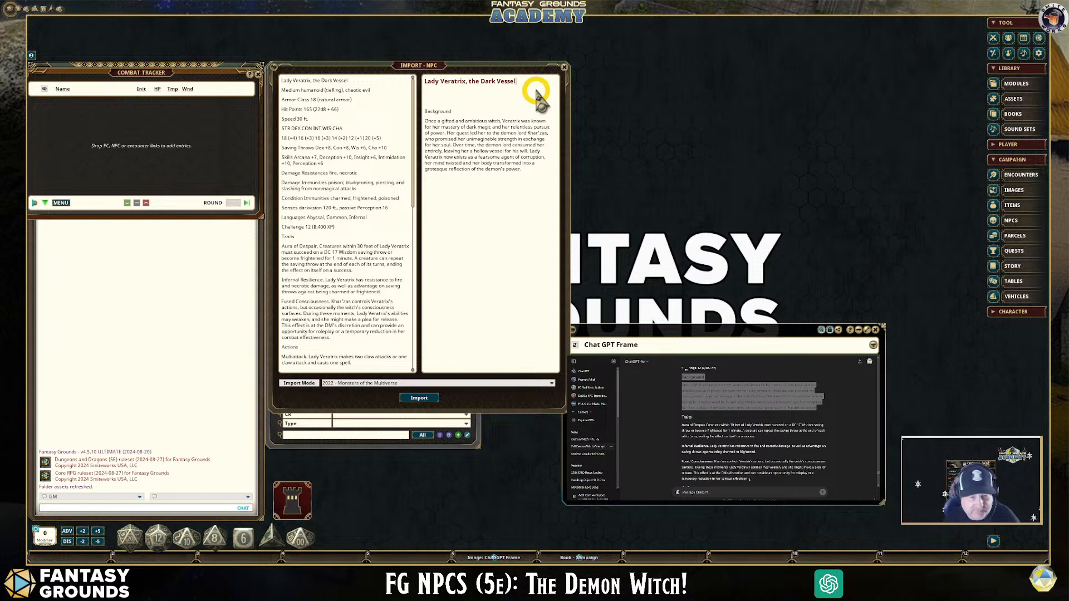
Step: Make the Background subheading in the description bold
{"action": "left_click", "coordinate": [443, 100]}
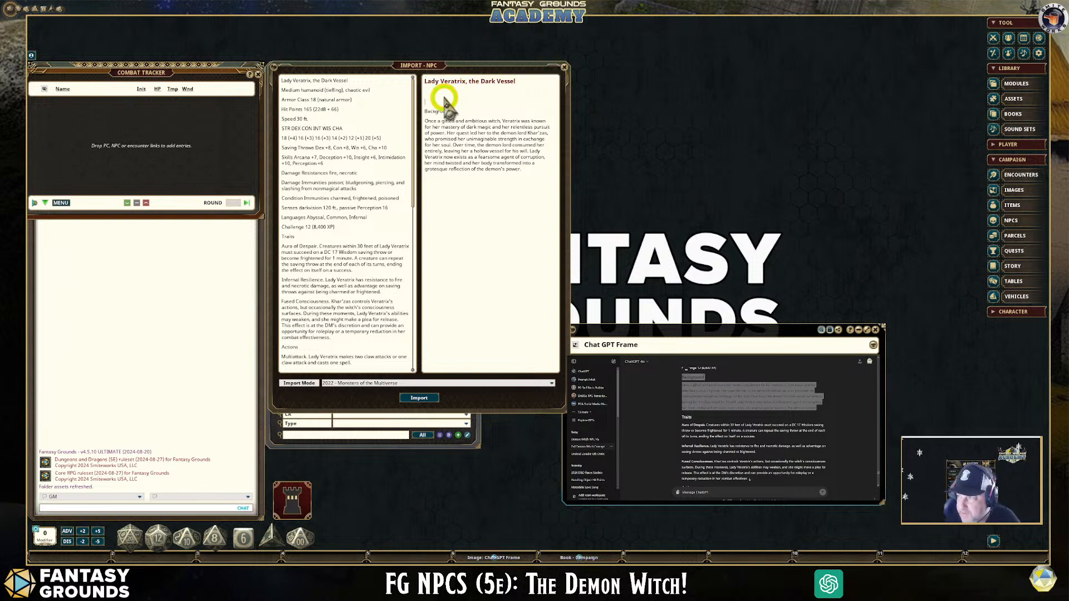
{"action": "left_click", "coordinate": [467, 95]}
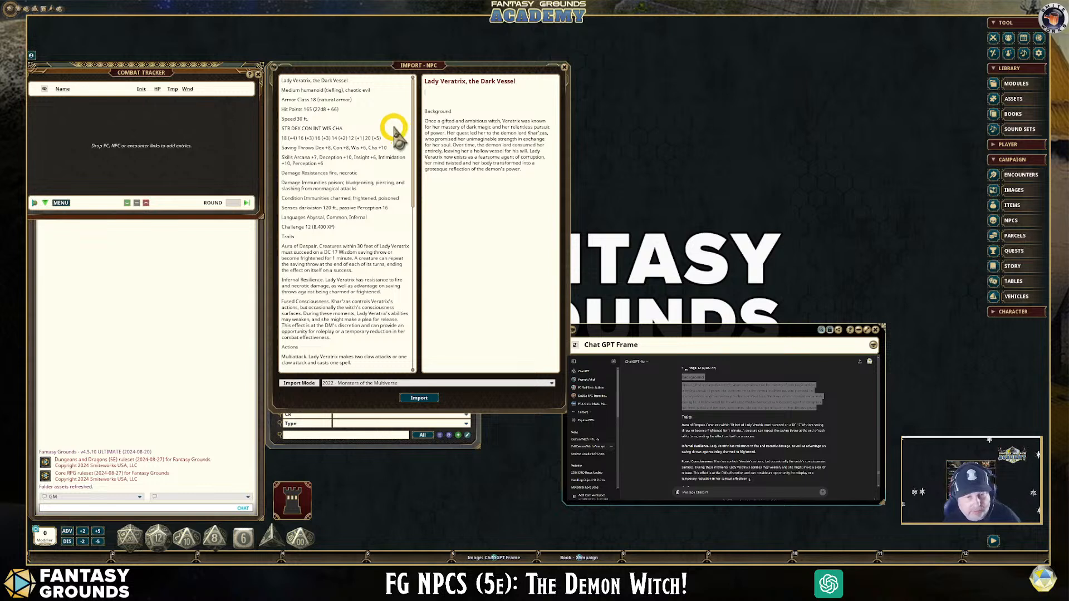
{"action": "left_click", "coordinate": [436, 96]}
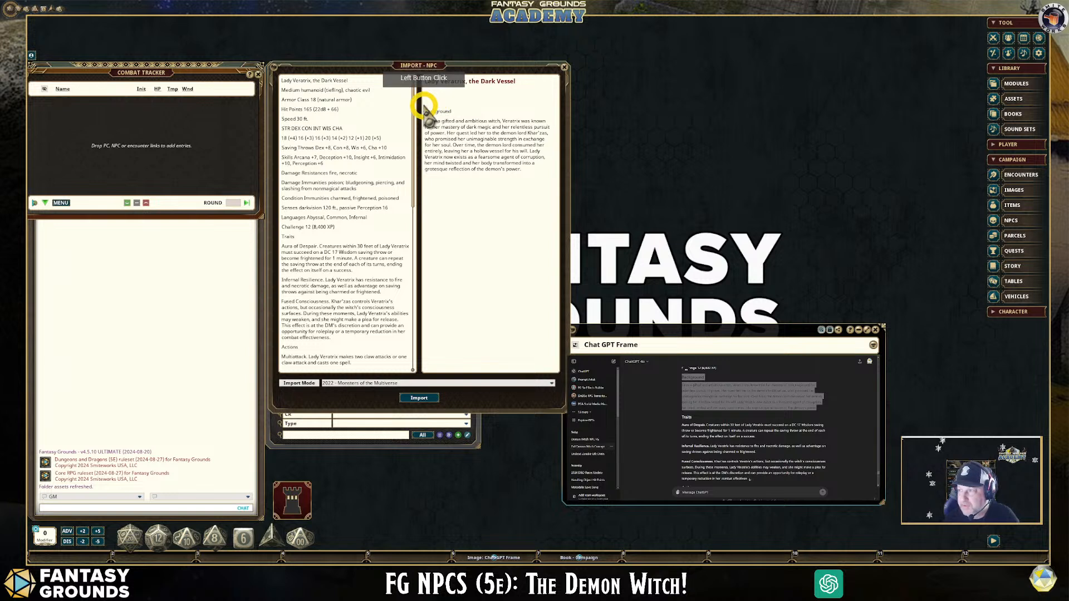
{"action": "left_click", "coordinate": [426, 108]}
{"action": "mouse_move", "coordinate": [451, 114]}
{"action": "left_mouse_down"}
{"action": "mouse_move", "coordinate": [418, 106]}
{"action": "mouse_move", "coordinate": [450, 114]}
{"action": "left_mouse_up"}
{"action": "key", "text": "ctrl+b"}
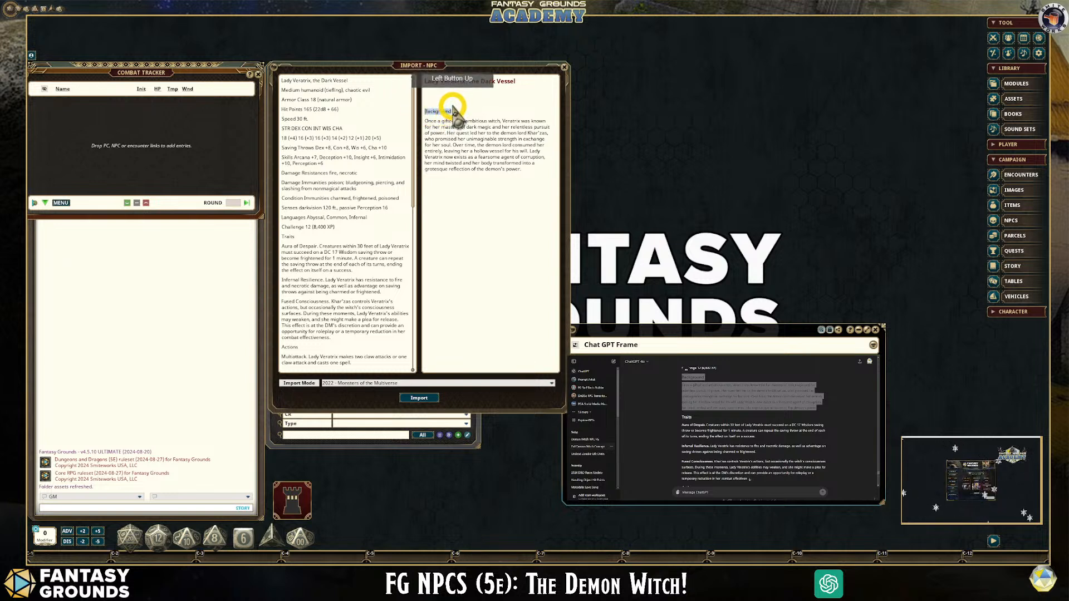
Step: Remove the extra blank line between the description's title and the Background subheading
{"action": "left_click", "coordinate": [494, 119]}
{"action": "key", "text": "Up"}
{"action": "key", "text": "Up"}
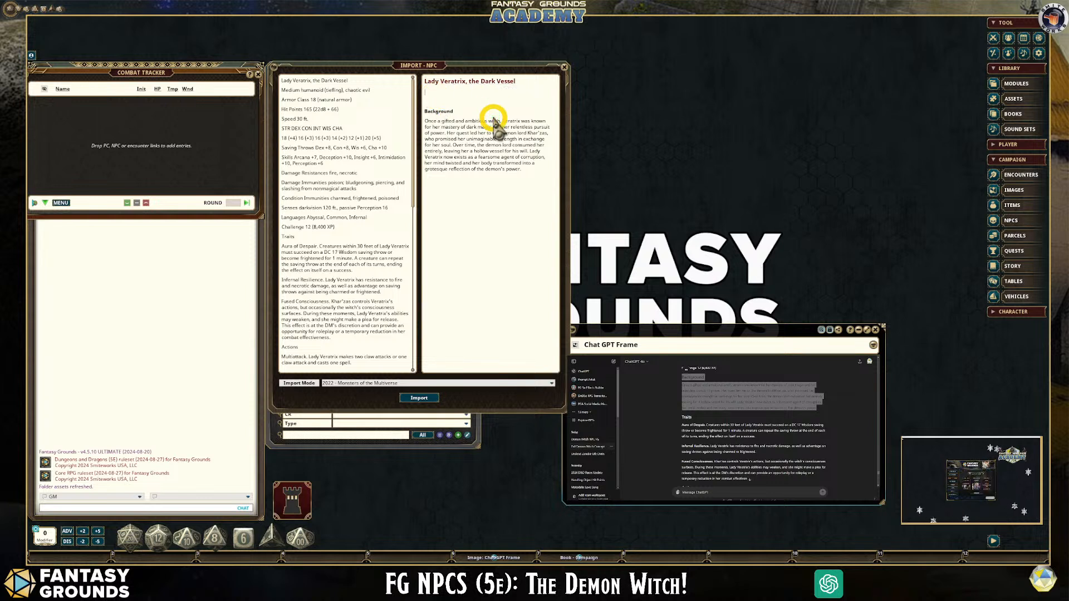
{"action": "key", "text": "BackSpace"}
{"action": "left_click", "coordinate": [480, 124]}
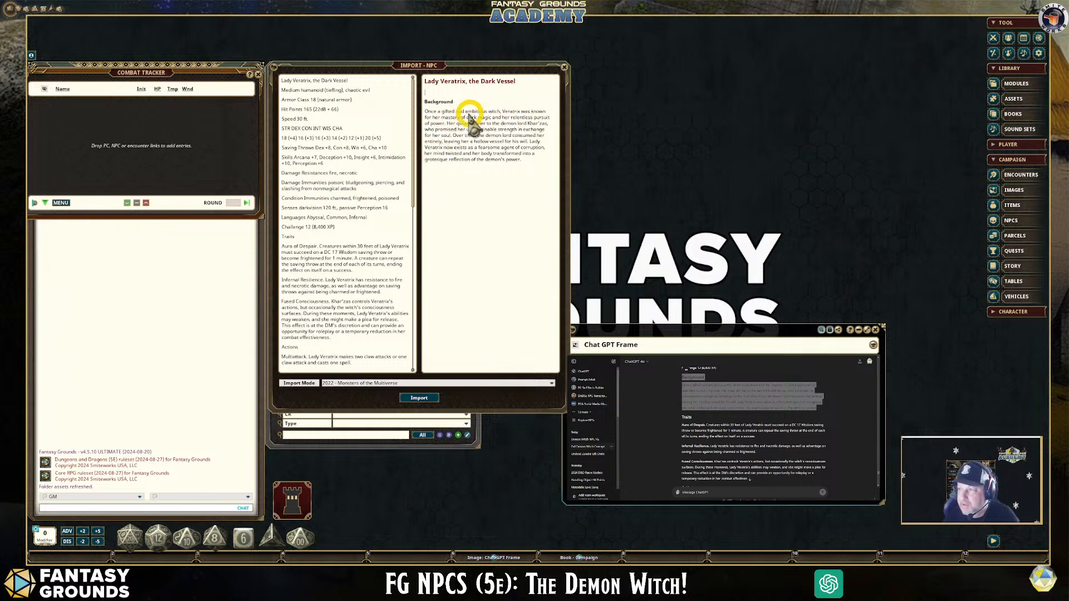
{"action": "left_click", "coordinate": [553, 170]}
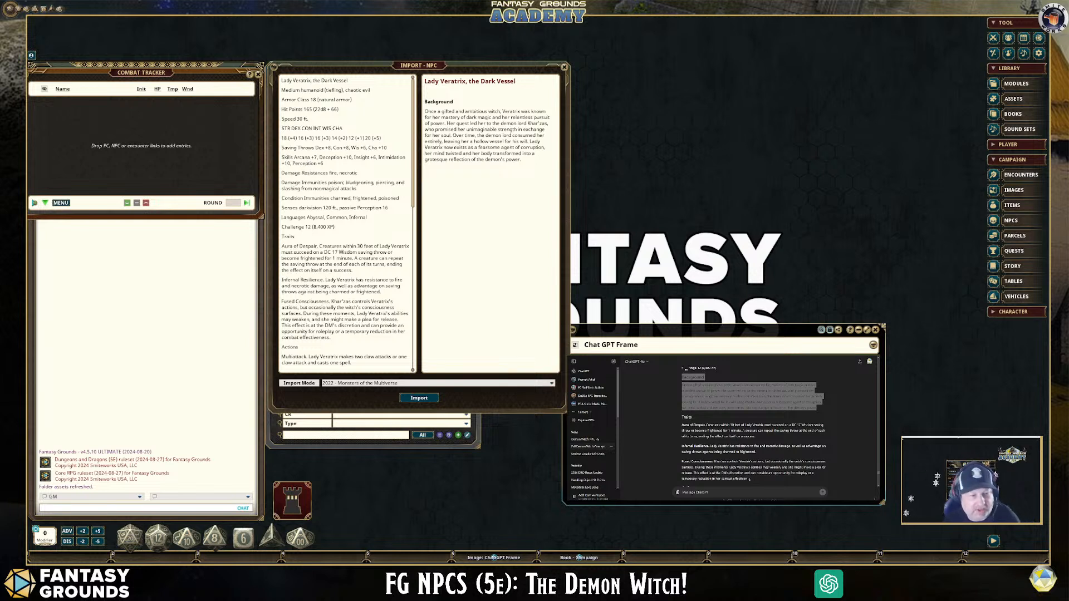
Step: Switch to the NPC formatting guide web page and examine its good and bad formatting examples up to the article's start
{"action": "left_click", "coordinate": [848, 419]}
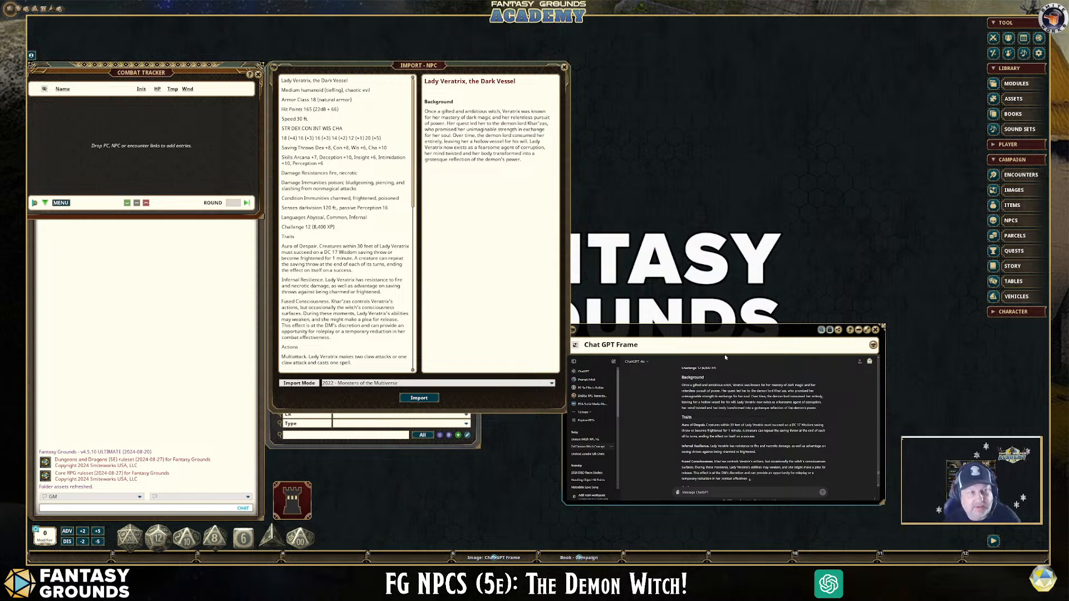
{"action": "key", "text": "ctrl+Tab"}
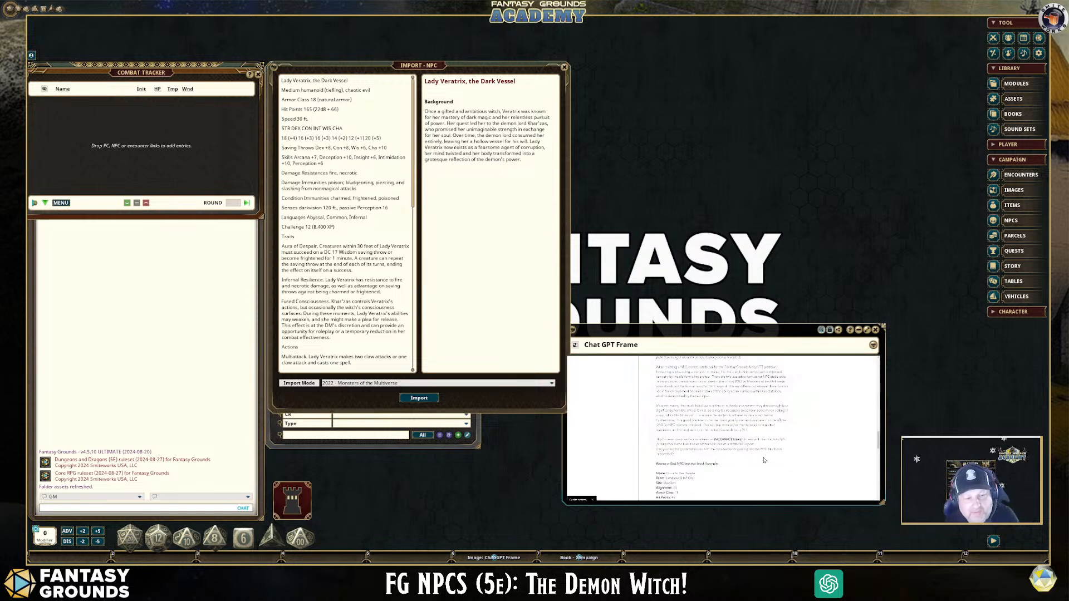
{"action": "scroll", "coordinate": [765, 460], "scroll_direction": "down", "scroll_amount": 1}
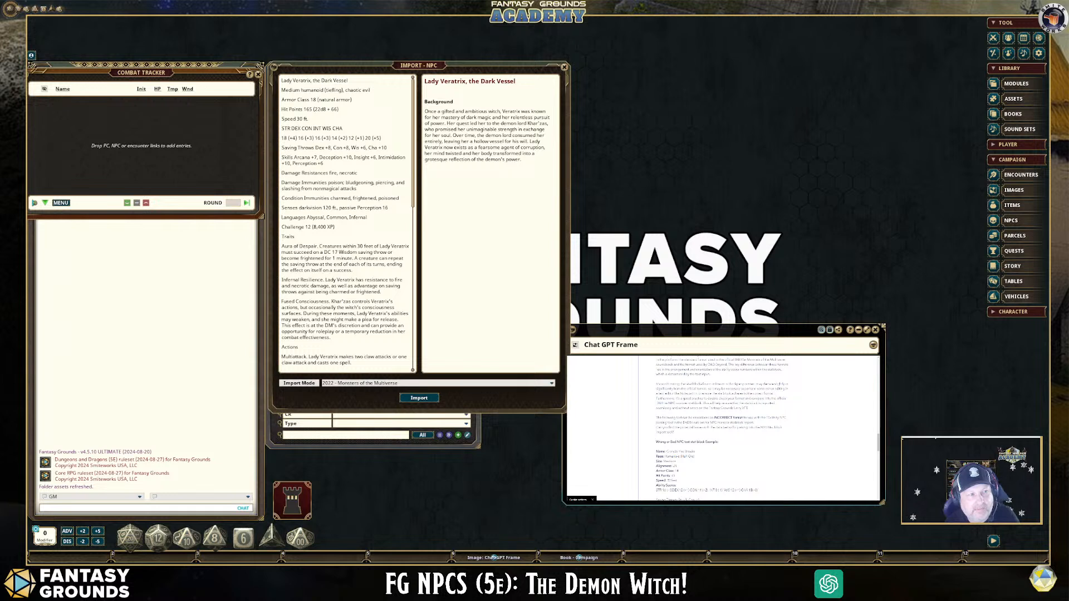
{"action": "scroll", "coordinate": [736, 426], "scroll_direction": "up", "scroll_amount": 3}
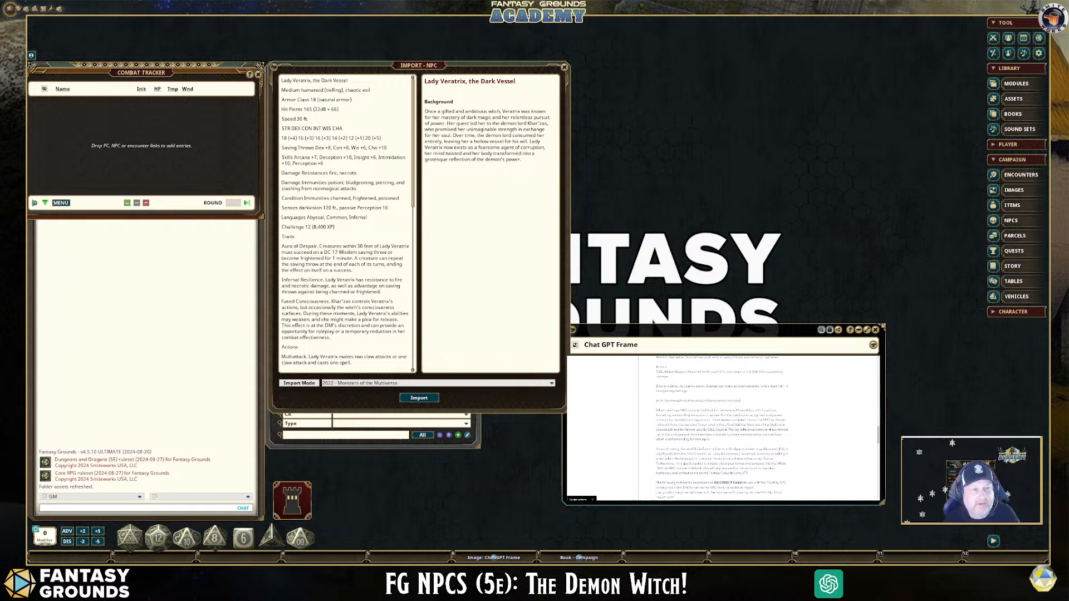
{"action": "scroll", "coordinate": [755, 425], "scroll_direction": "down", "scroll_amount": 8}
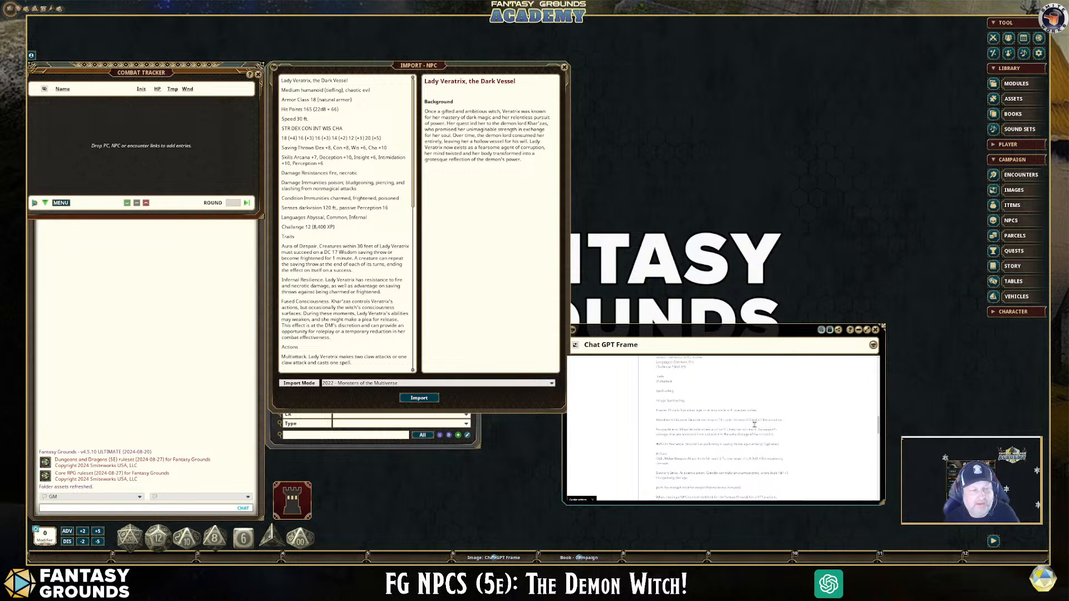
{"action": "scroll", "coordinate": [754, 424], "scroll_direction": "up", "scroll_amount": 3}
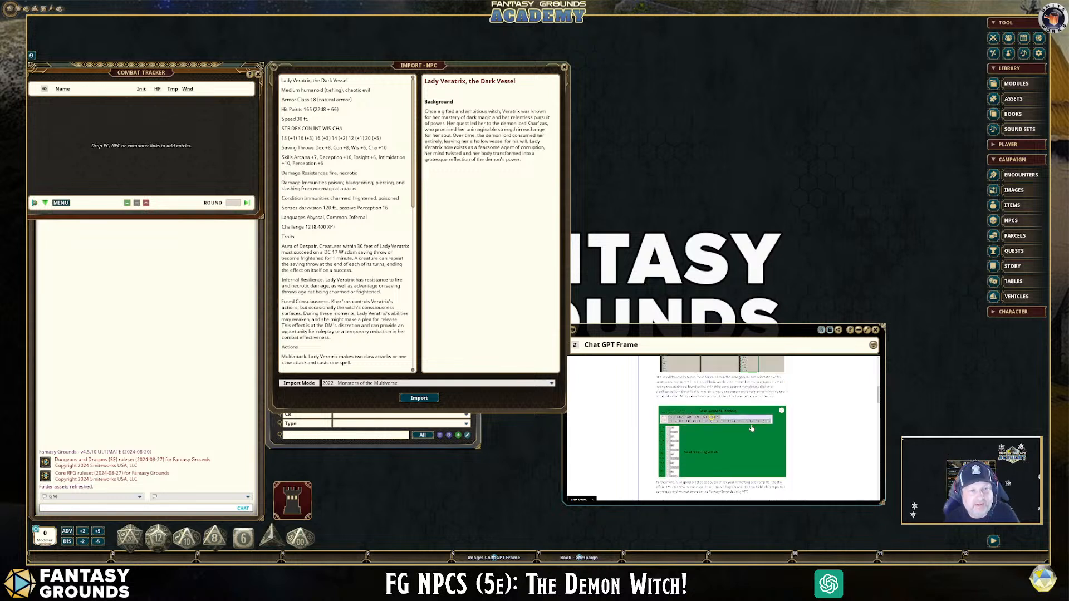
{"action": "scroll", "coordinate": [708, 409], "scroll_direction": "up", "scroll_amount": 1}
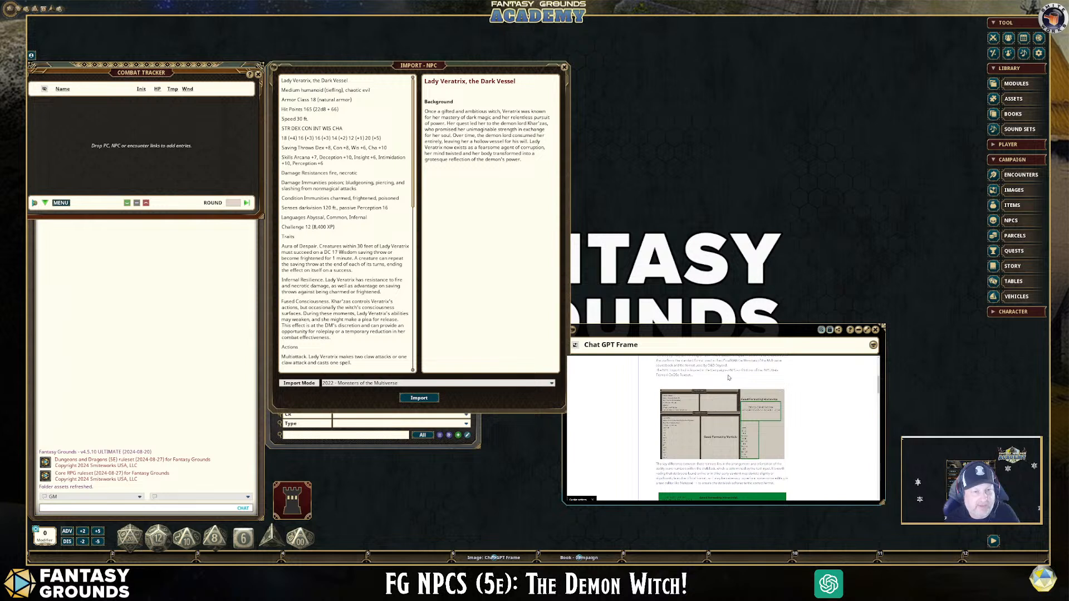
{"action": "scroll", "coordinate": [727, 406], "scroll_direction": "up", "scroll_amount": 1}
{"action": "scroll", "coordinate": [727, 406], "scroll_direction": "up", "scroll_amount": 1}
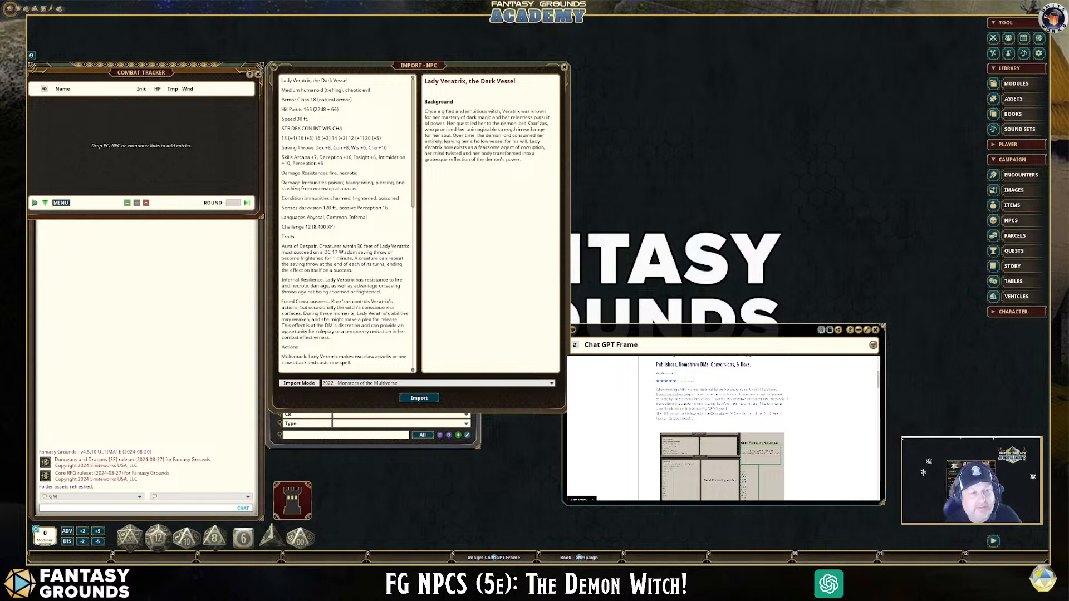
Step: Copy the Tactics and Appearance sections from the ChatGPT reply into the description below Background, and remove the description's extra blank lines
{"action": "key", "text": "ctrl+Tab"}
{"action": "scroll", "coordinate": [752, 423], "scroll_direction": "up", "scroll_amount": 2}
{"action": "scroll", "coordinate": [752, 424], "scroll_direction": "down", "scroll_amount": 4}
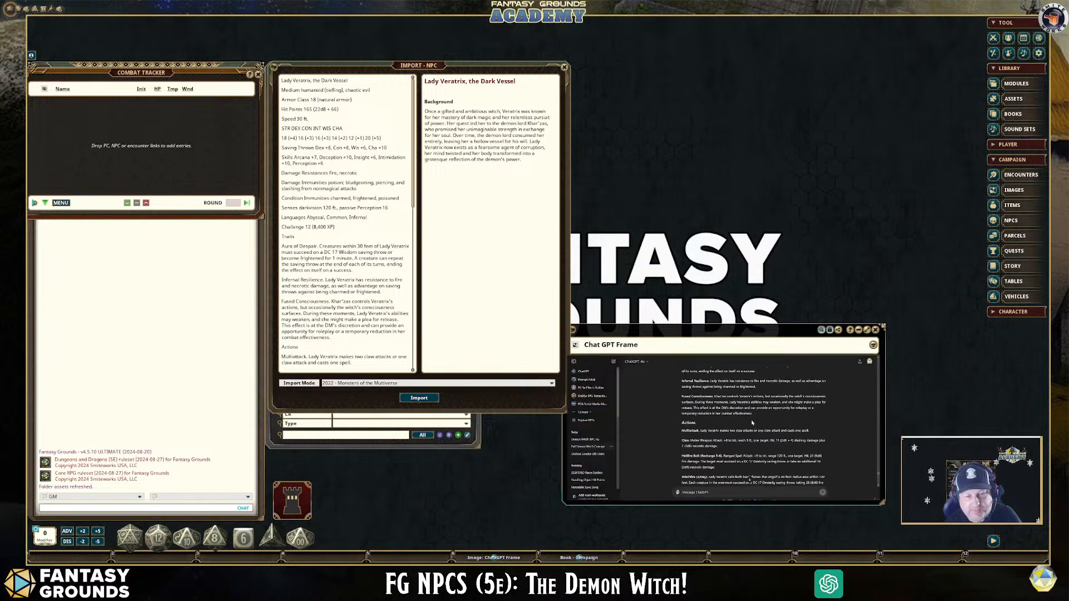
{"action": "scroll", "coordinate": [820, 447], "scroll_direction": "down", "scroll_amount": 1}
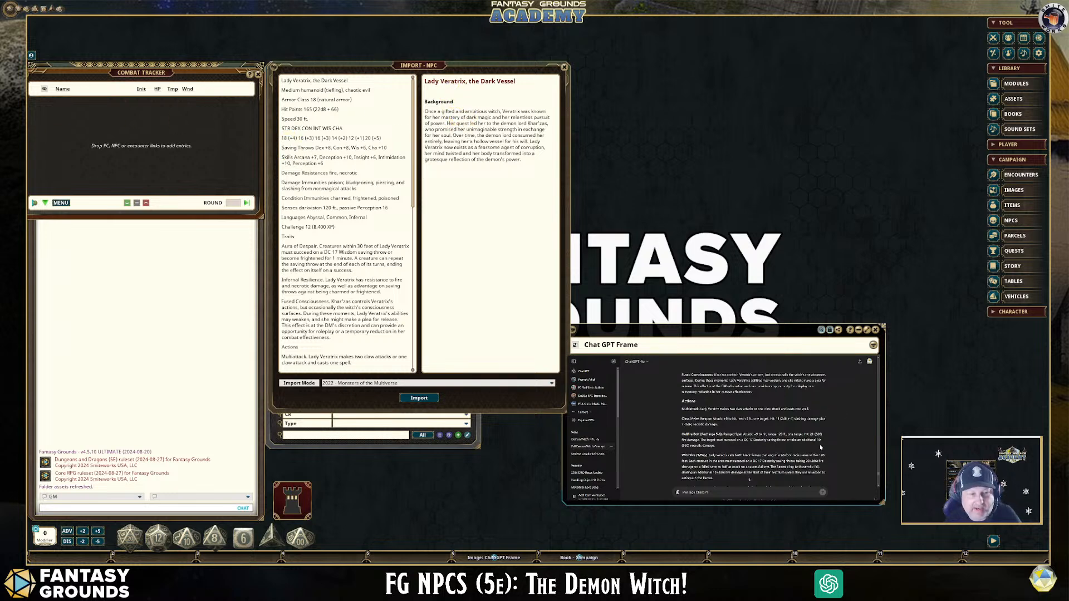
{"action": "scroll", "coordinate": [785, 451], "scroll_direction": "down", "scroll_amount": 5}
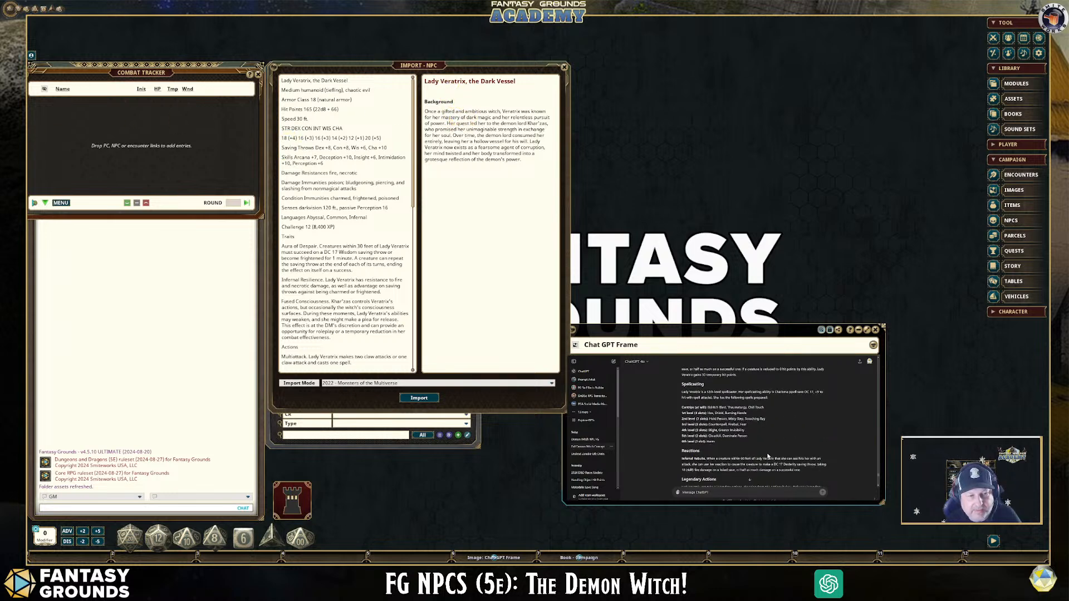
{"action": "scroll", "coordinate": [764, 453], "scroll_direction": "down", "scroll_amount": 2}
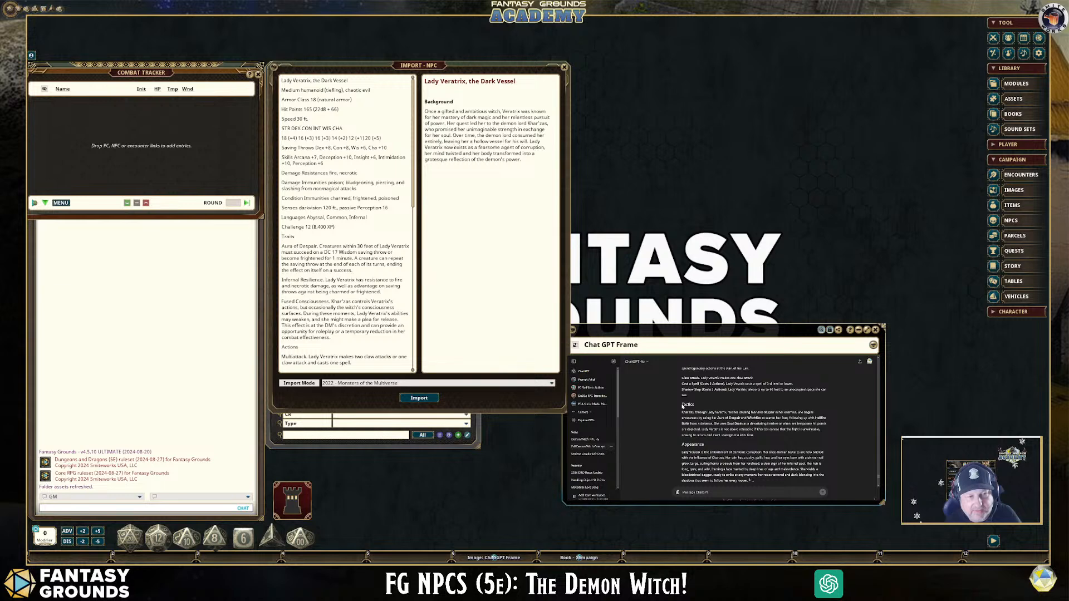
{"action": "left_click_drag", "start_coordinate": [683, 406], "coordinate": [766, 417]}
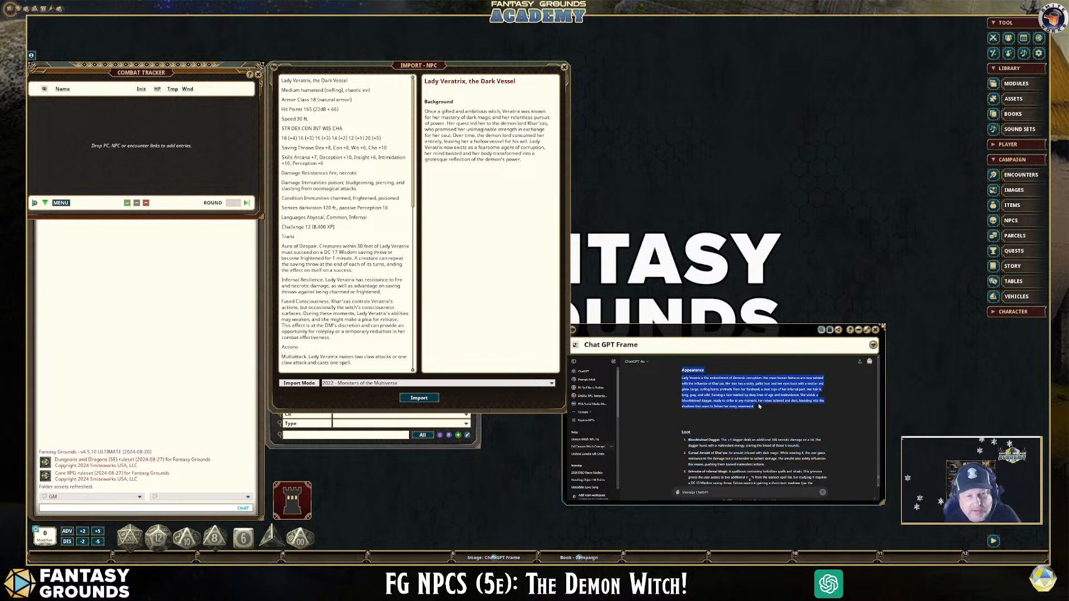
{"action": "left_click", "coordinate": [436, 178]}
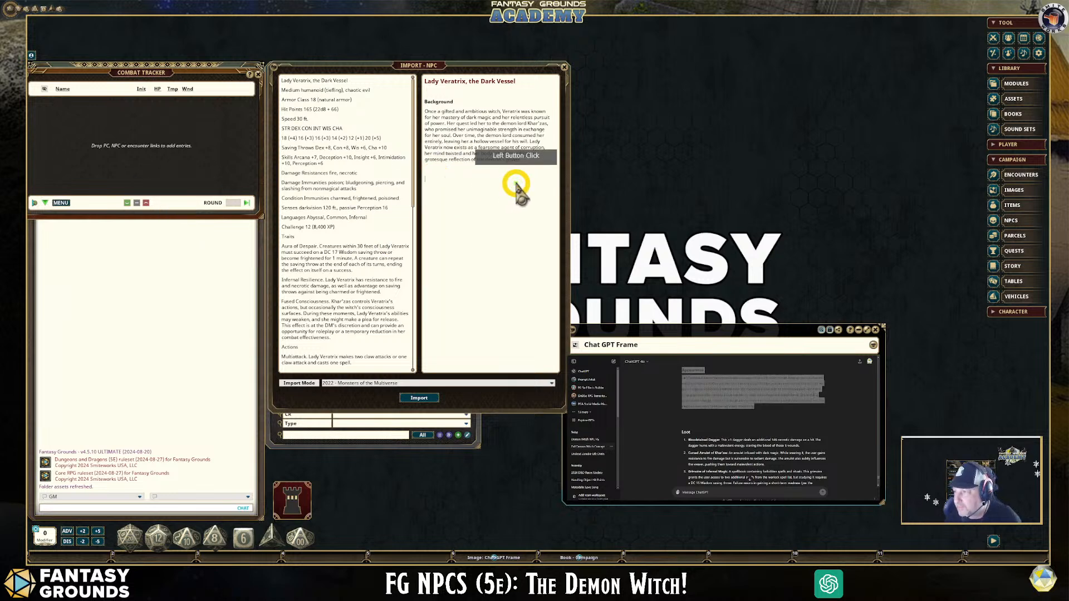
{"action": "key", "text": "ctrl+v"}
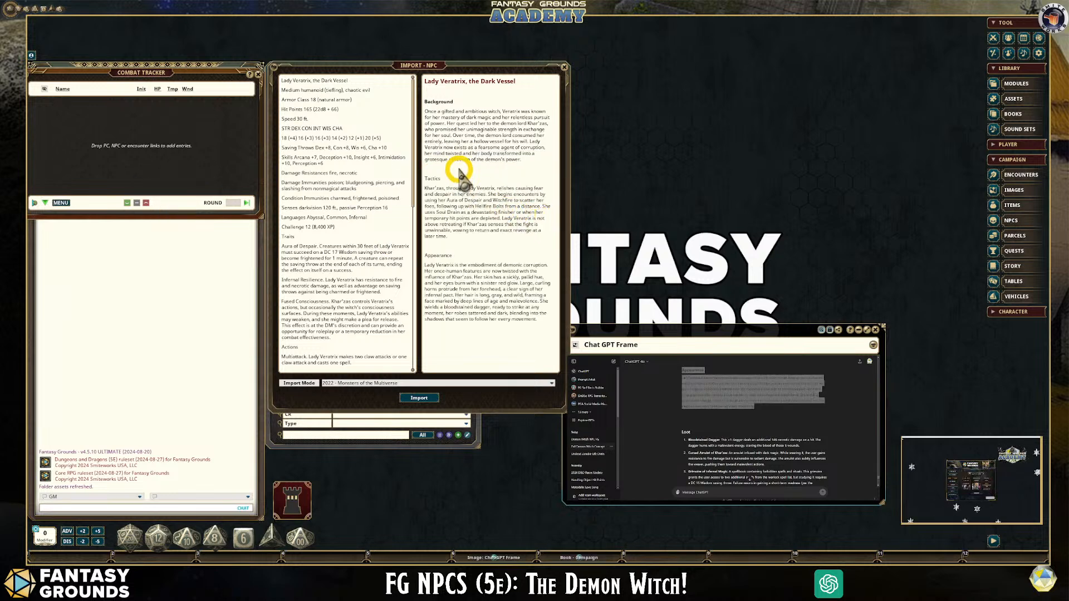
{"action": "right_click", "coordinate": [458, 170]}
{"action": "left_click", "coordinate": [437, 148]}
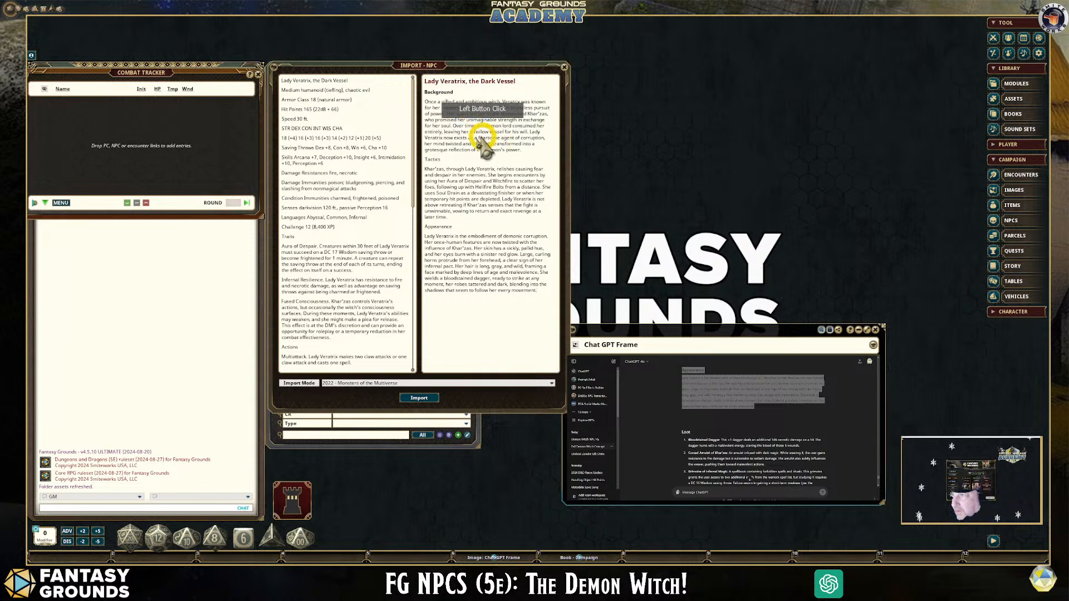
Step: Make the Tactics and Appearance subheadings bold and insert a blank line below the description's title
{"action": "left_click_drag", "start_coordinate": [454, 161], "coordinate": [419, 158]}
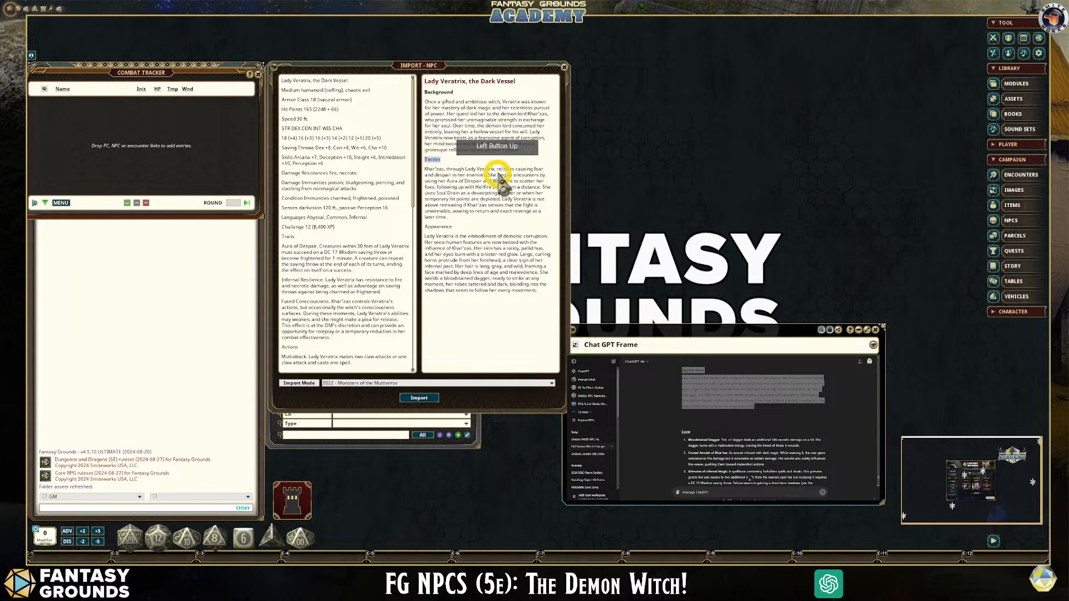
{"action": "key", "text": "ctrl+b"}
{"action": "left_click_drag", "start_coordinate": [456, 229], "coordinate": [410, 229]}
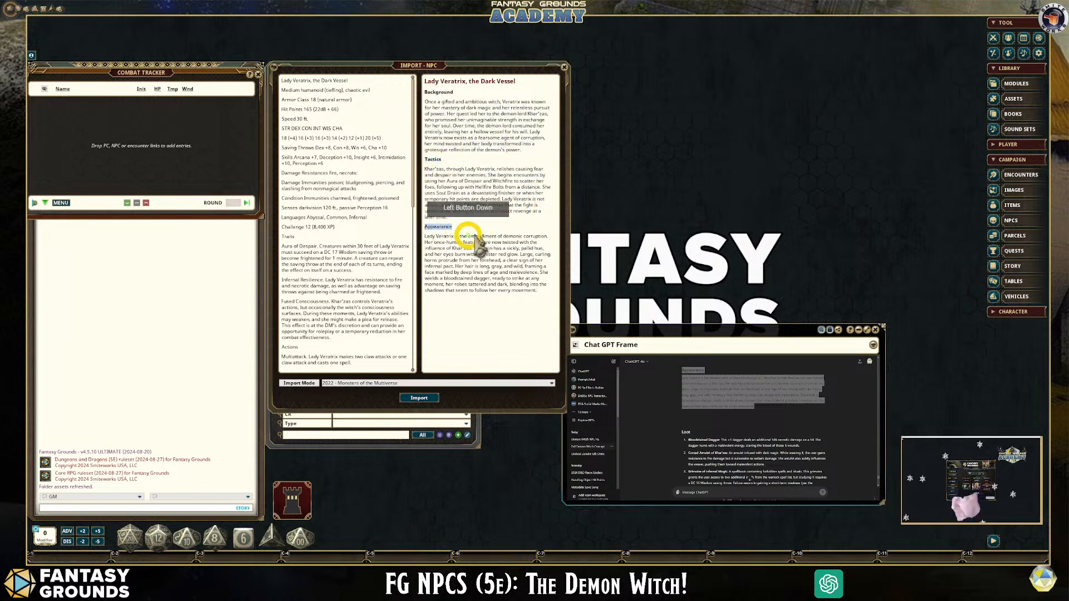
{"action": "key", "text": "ctrl+b"}
{"action": "left_click", "coordinate": [463, 219]}
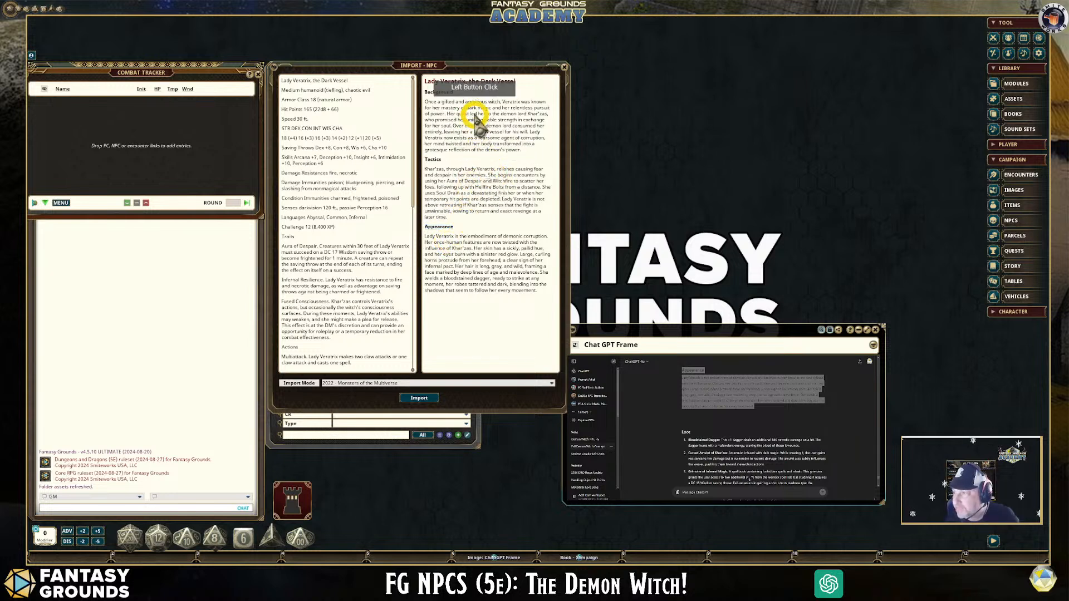
{"action": "left_click", "coordinate": [544, 89]}
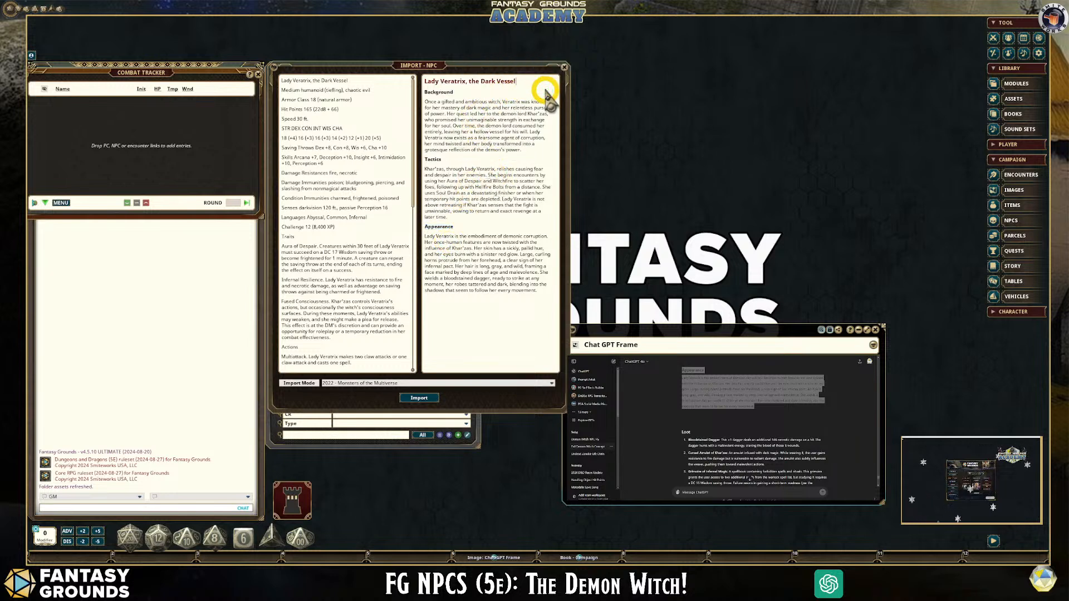
{"action": "key", "text": "Return"}
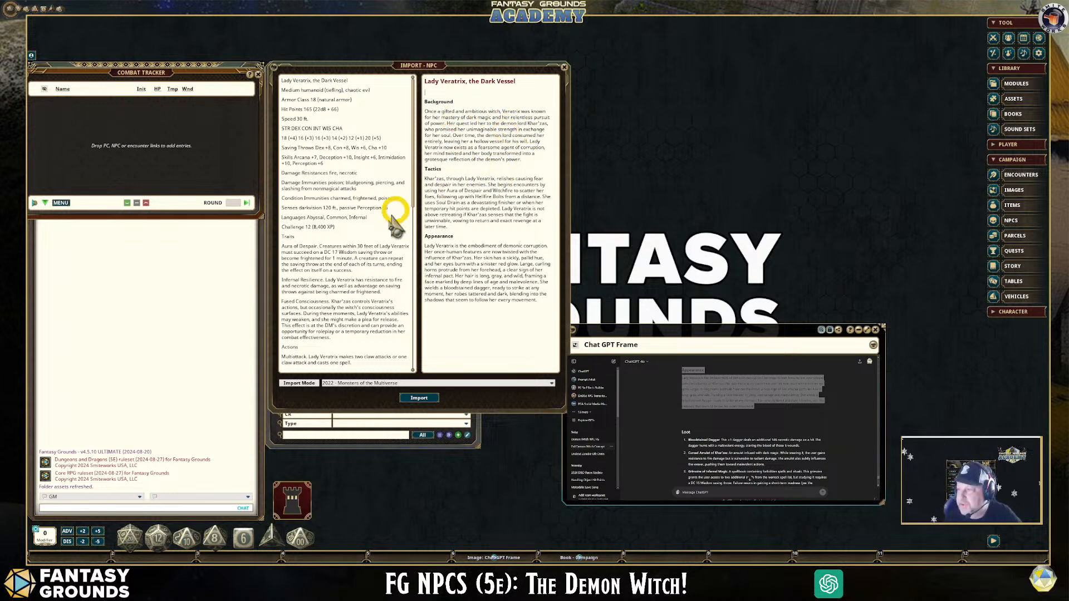
Step: Review the rest of the imported stat block text and copy the Loot section from the ChatGPT reply
{"action": "scroll", "coordinate": [367, 248], "scroll_direction": "down", "scroll_amount": 4}
{"action": "scroll", "coordinate": [368, 249], "scroll_direction": "down", "scroll_amount": 8}
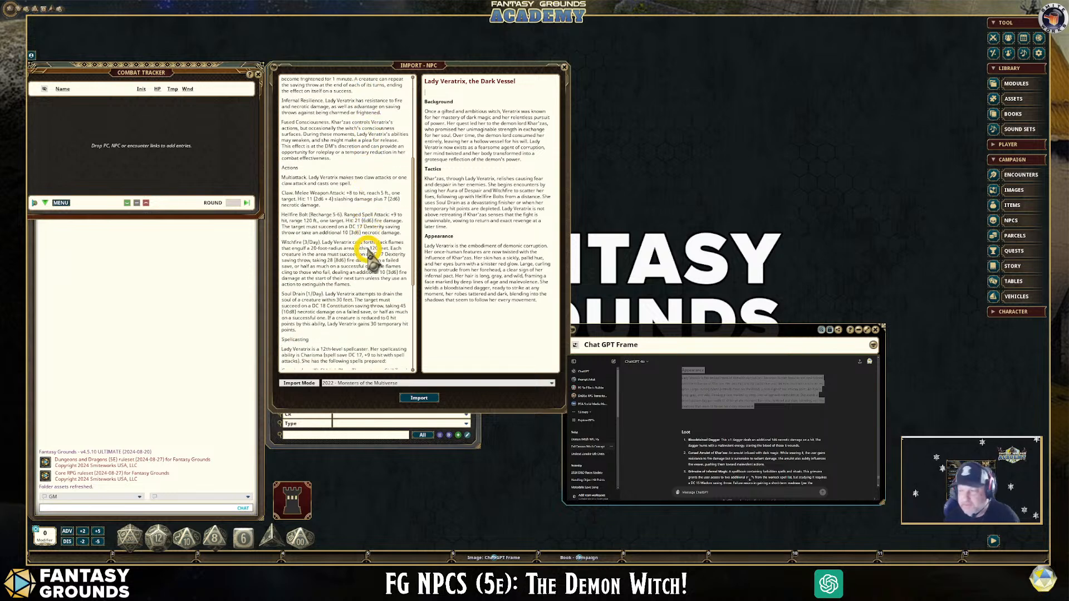
{"action": "scroll", "coordinate": [367, 261], "scroll_direction": "down", "scroll_amount": 2}
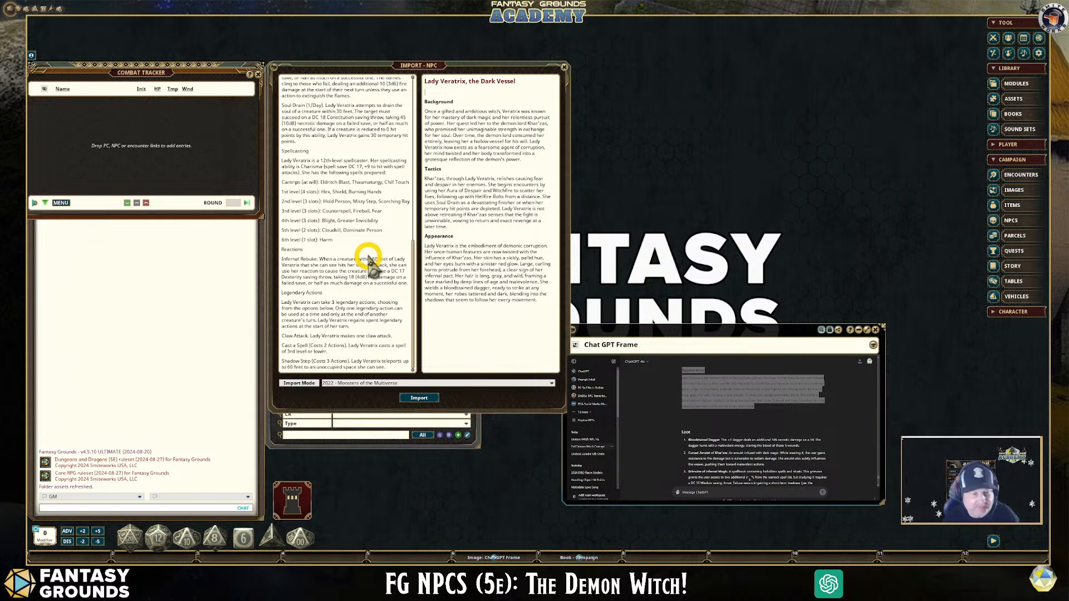
{"action": "scroll", "coordinate": [754, 429], "scroll_direction": "down", "scroll_amount": 1}
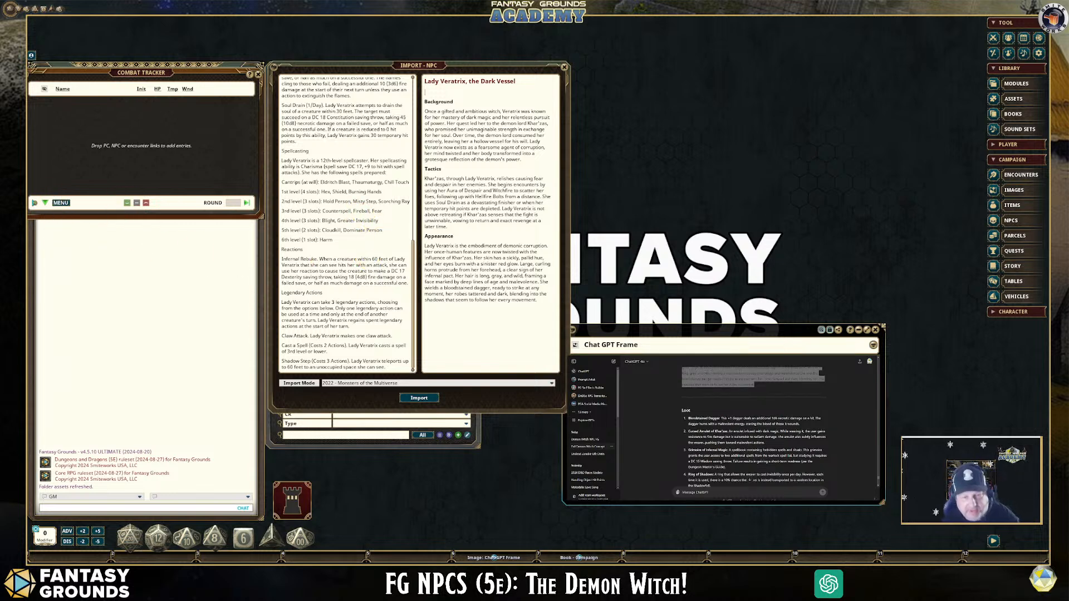
{"action": "scroll", "coordinate": [754, 423], "scroll_direction": "down", "scroll_amount": 1}
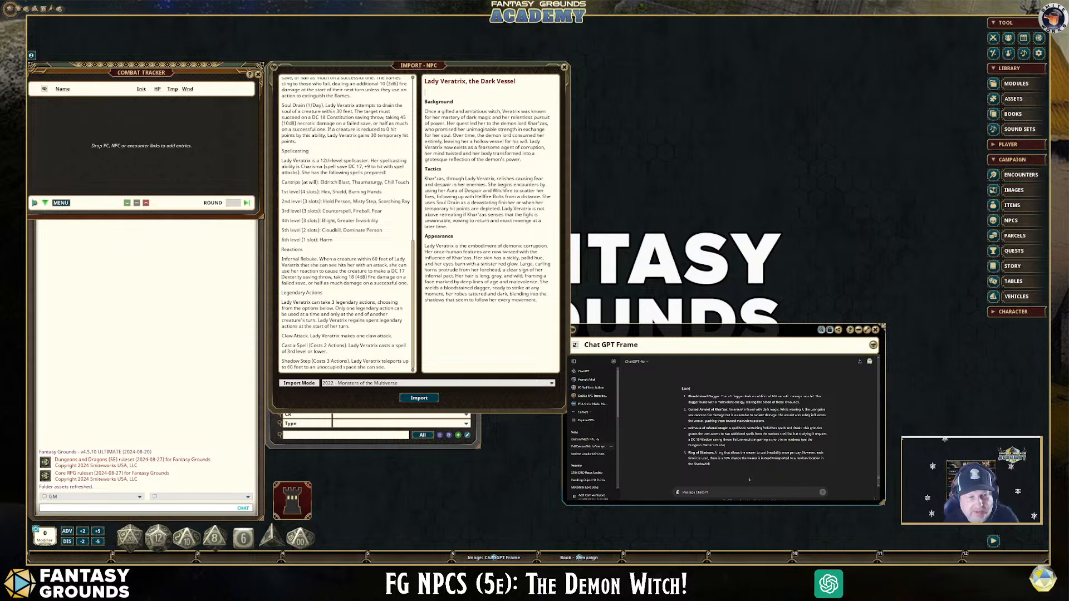
{"action": "left_click_drag", "start_coordinate": [711, 465], "coordinate": [680, 391]}
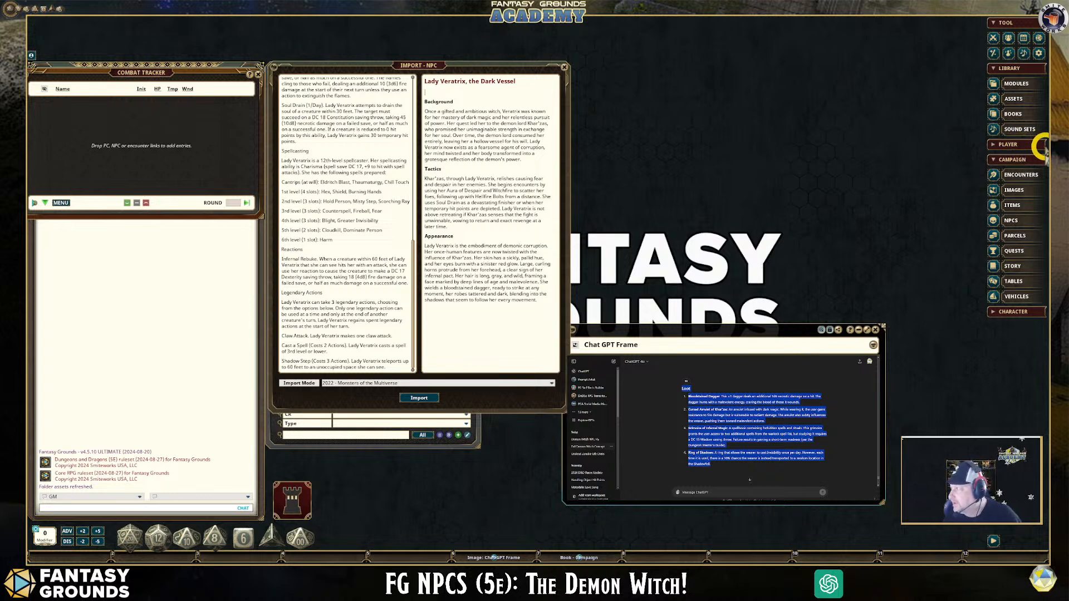
Step: Create a new campaign note titled "00.00 Demon Witch" beside the import window
{"action": "left_click", "coordinate": [1014, 145]}
{"action": "left_click", "coordinate": [1018, 176]}
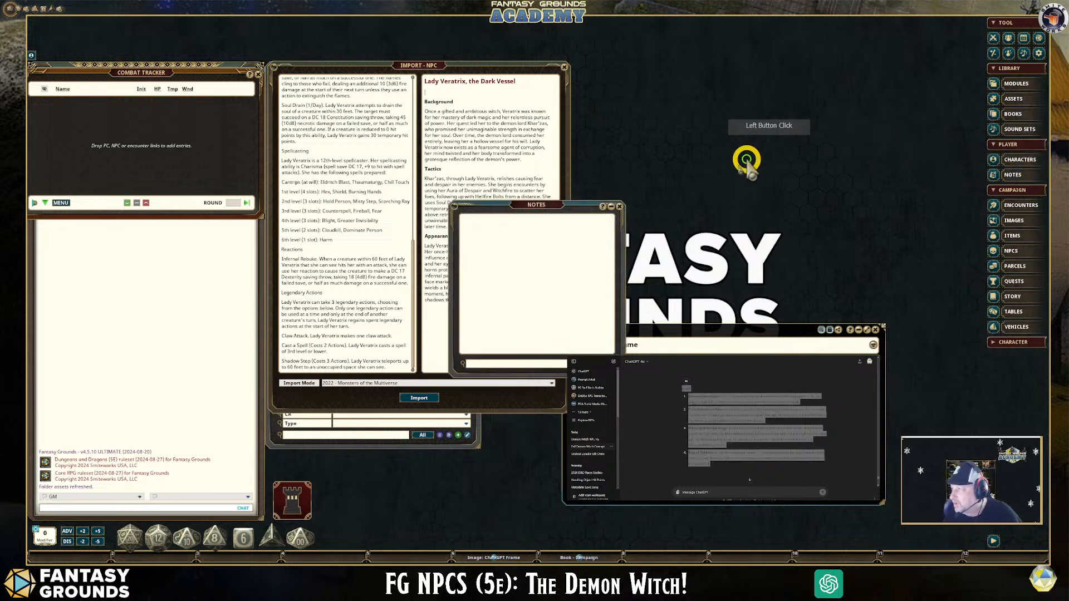
{"action": "left_click_drag", "start_coordinate": [537, 204], "coordinate": [672, 85]}
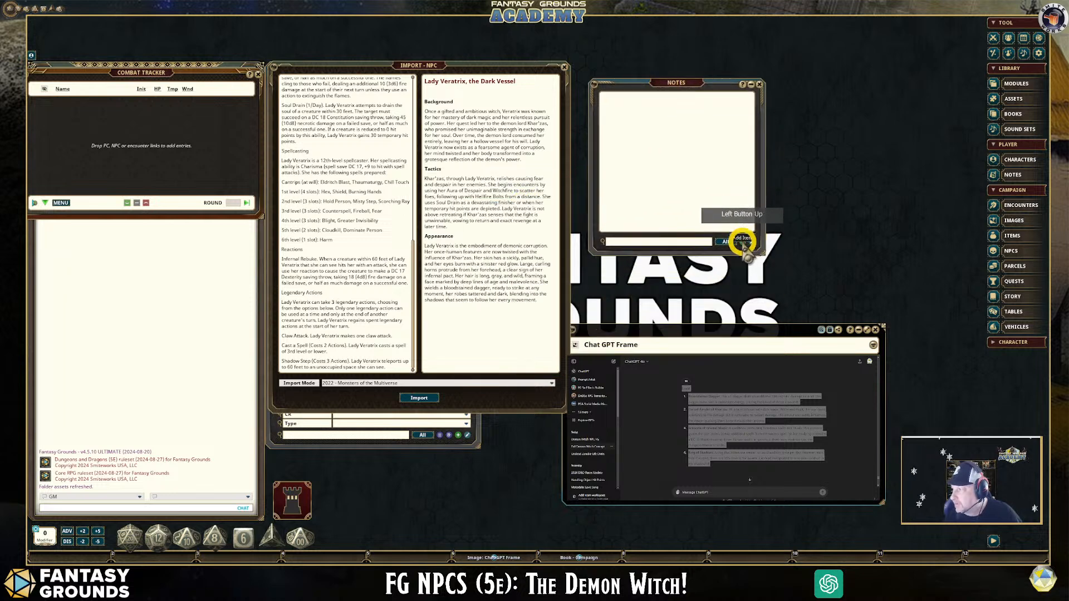
{"action": "left_click", "coordinate": [743, 241]}
{"action": "left_click", "coordinate": [503, 189]}
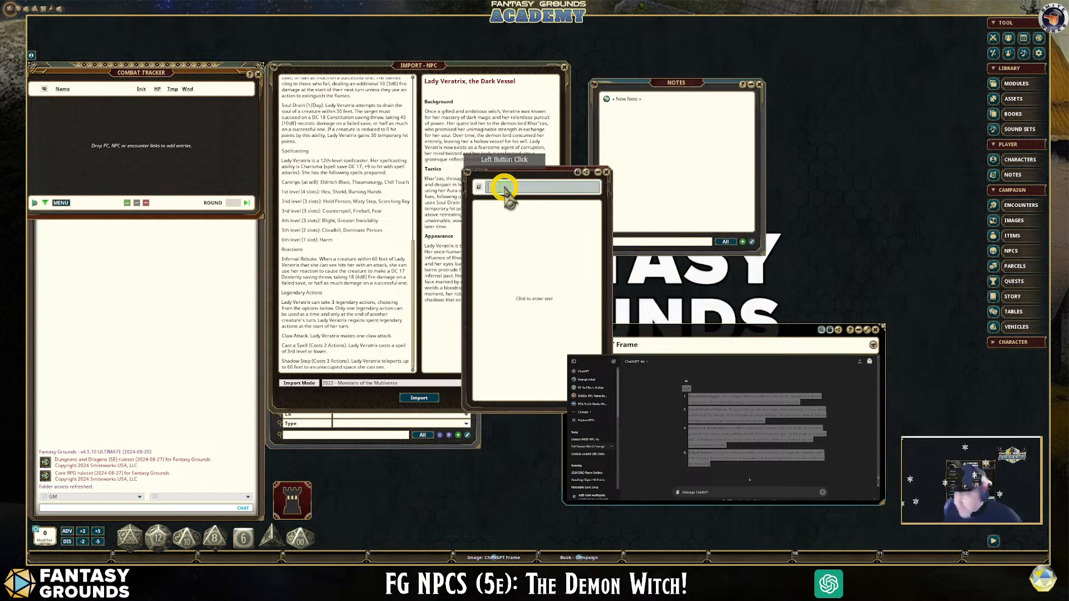
{"action": "type", "text": "C0.00"}
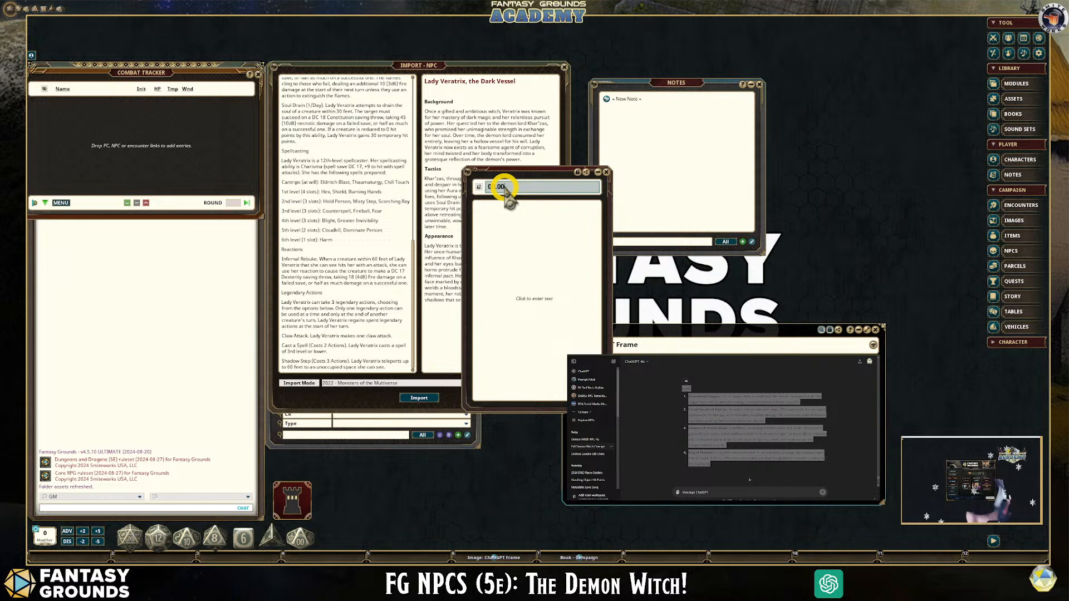
{"action": "type", "text": " De"}
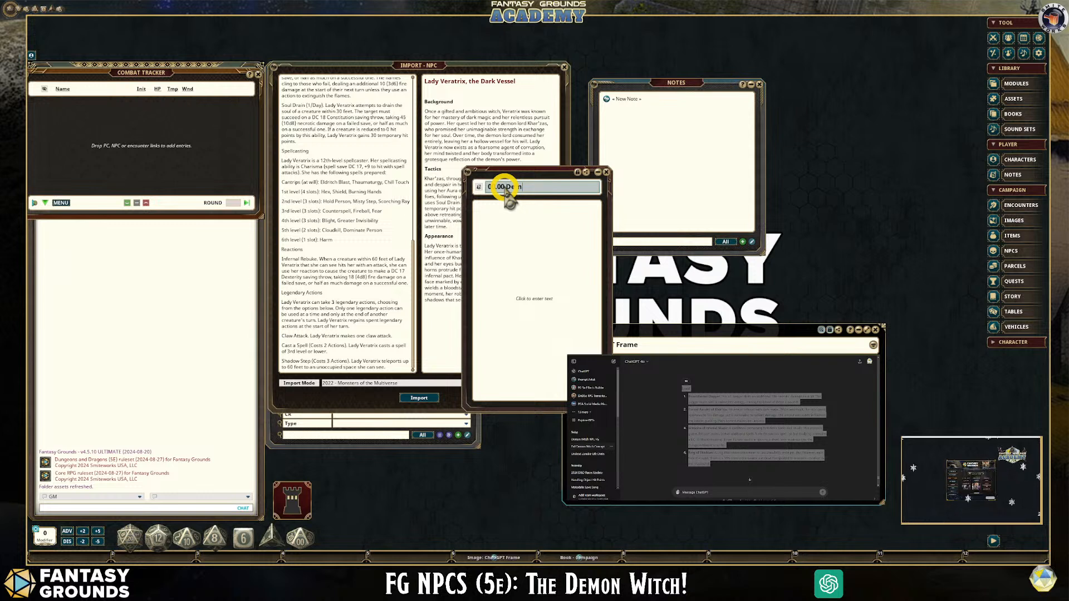
{"action": "type", "text": "mon Witch"}
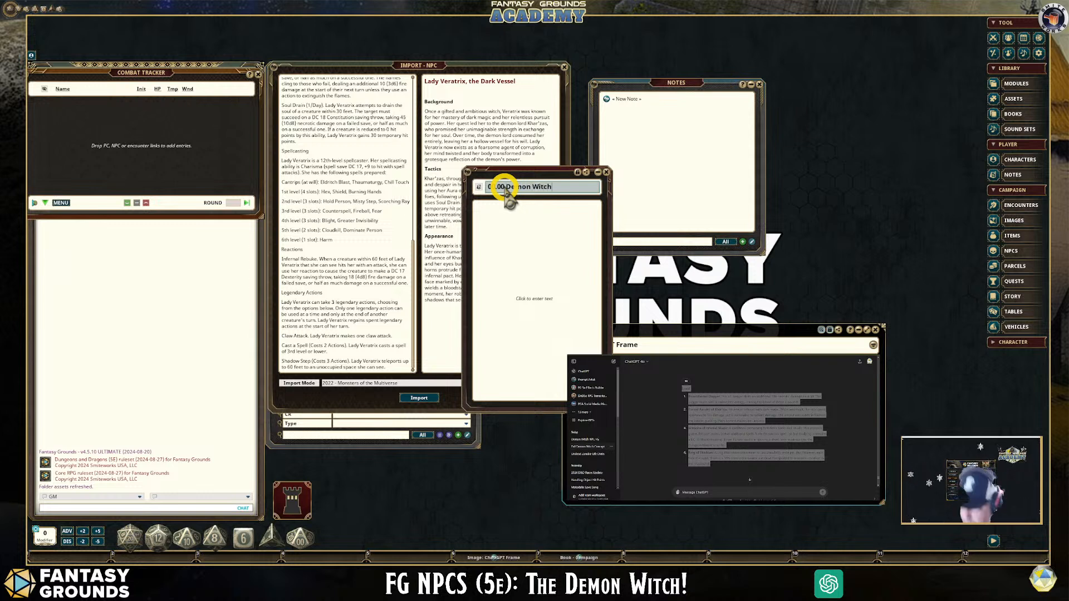
Step: Paste the copied Loot section into the Demon Witch note and format its "Loot" line as a heading
{"action": "left_click", "coordinate": [503, 237]}
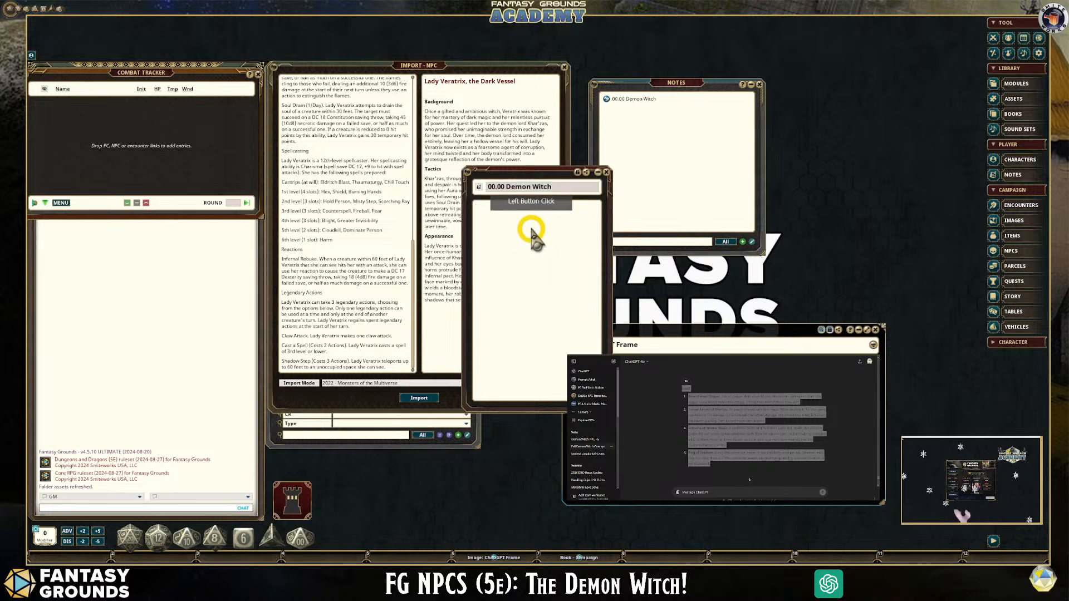
{"action": "key", "text": "ctrl+v"}
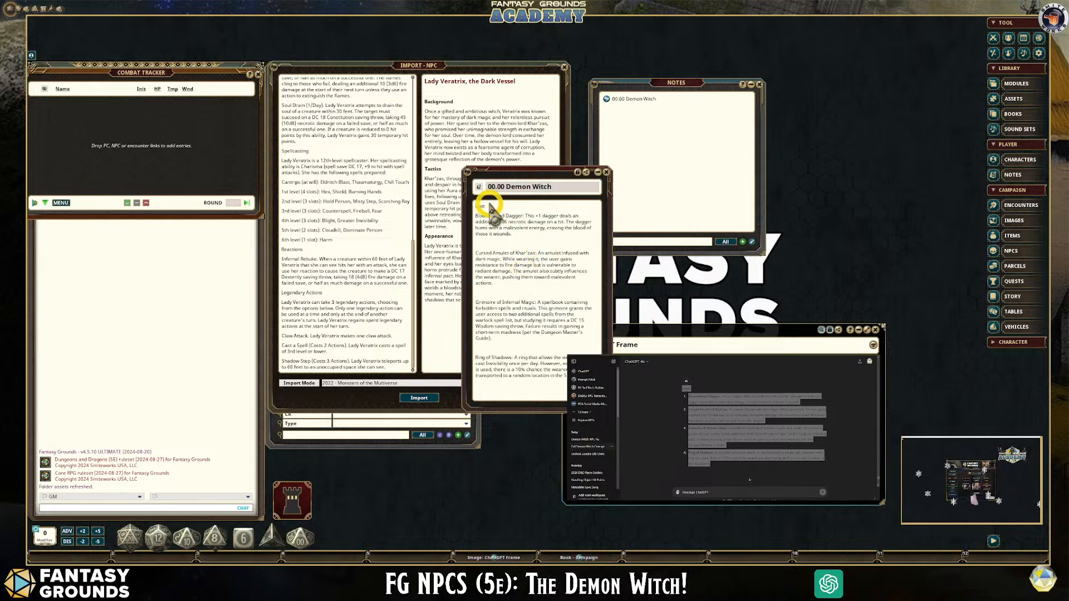
{"action": "left_click", "coordinate": [474, 208]}
{"action": "key", "text": "ctrl+1"}
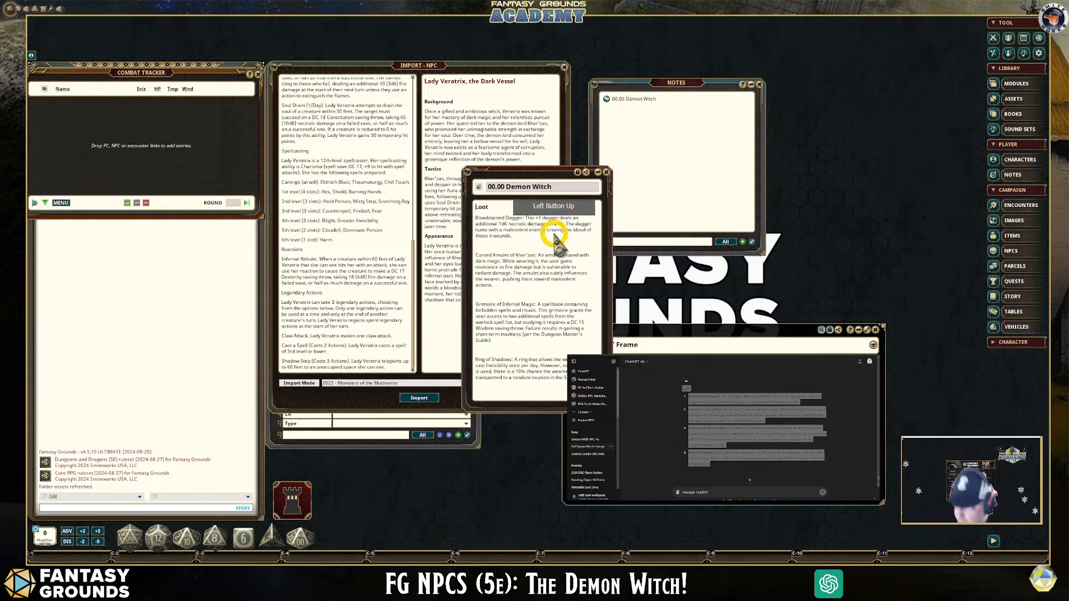
Step: Copy the Minions section from the ChatGPT reply and paste it on a new line after the loot in the Demon Witch note
{"action": "left_click", "coordinate": [530, 254]}
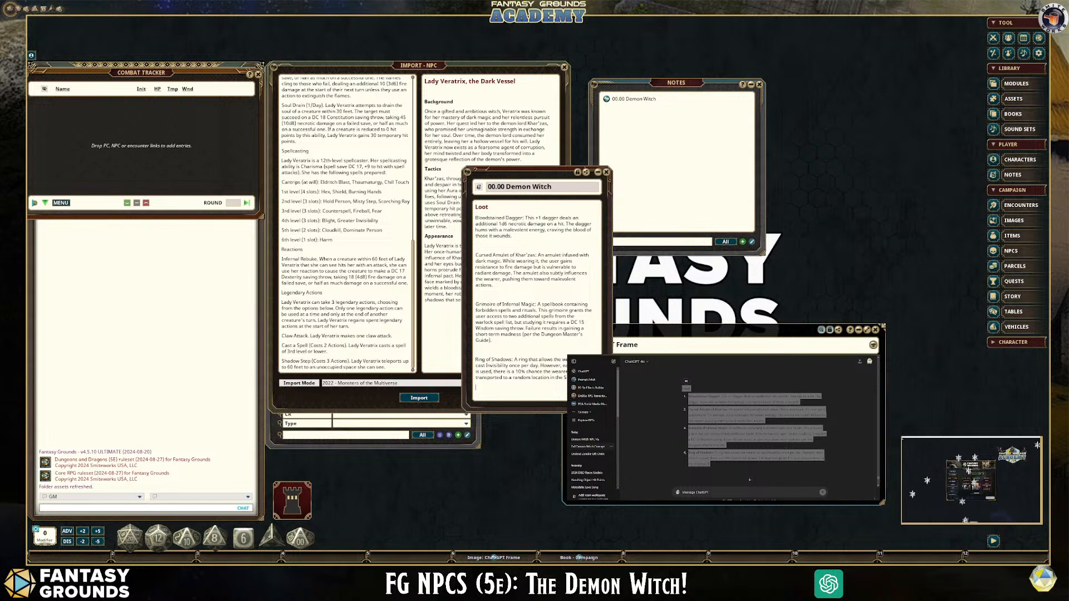
{"action": "key", "text": "Return"}
{"action": "scroll", "coordinate": [516, 252], "scroll_direction": "down", "scroll_amount": 1}
{"action": "left_click", "coordinate": [756, 426]}
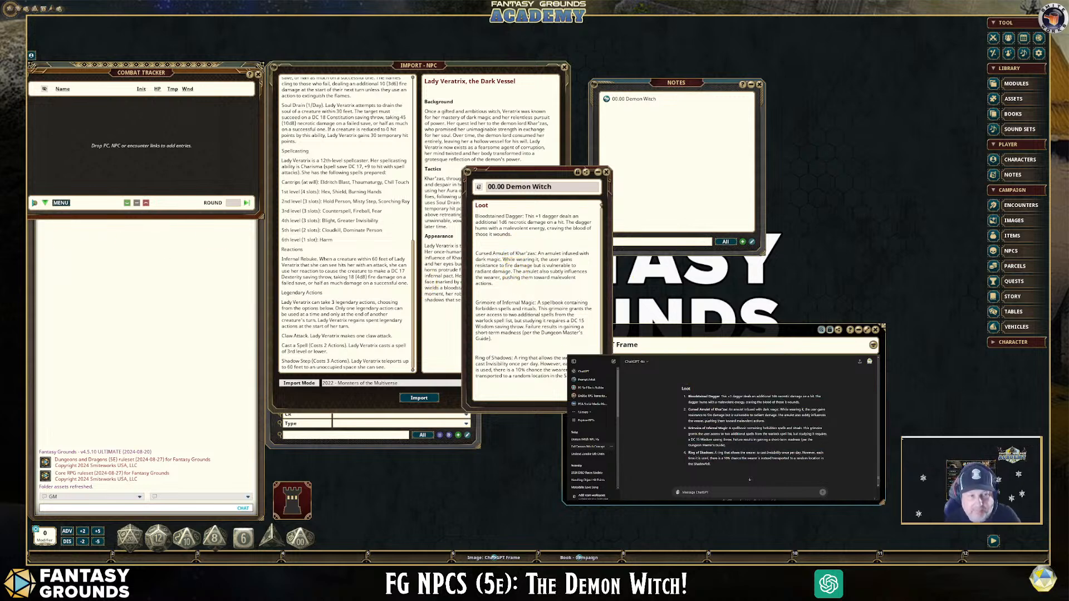
{"action": "scroll", "coordinate": [776, 431], "scroll_direction": "down", "scroll_amount": 4}
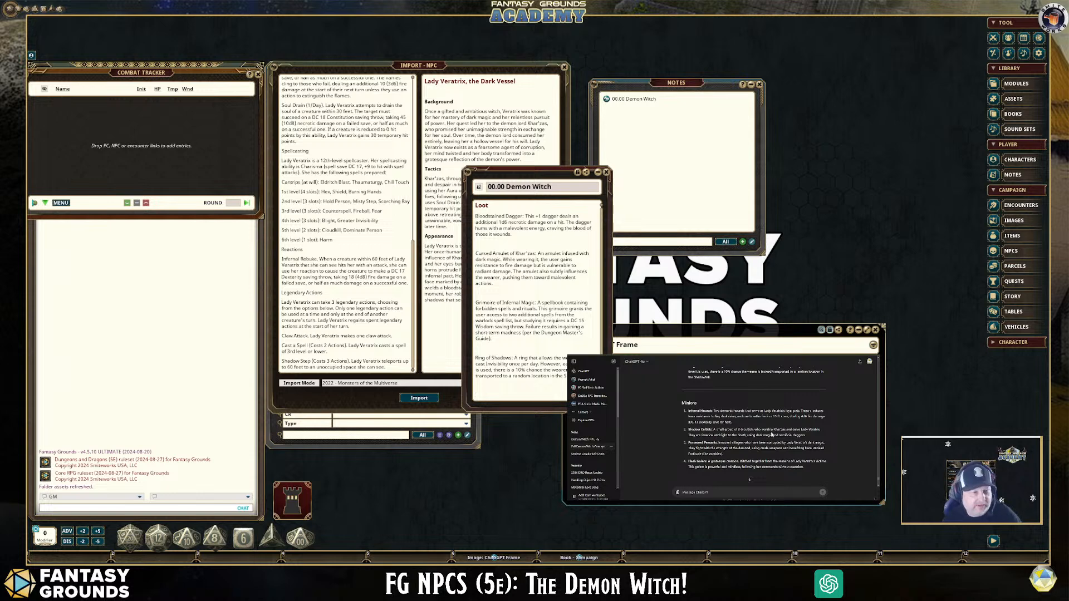
{"action": "scroll", "coordinate": [746, 437], "scroll_direction": "down", "scroll_amount": 2}
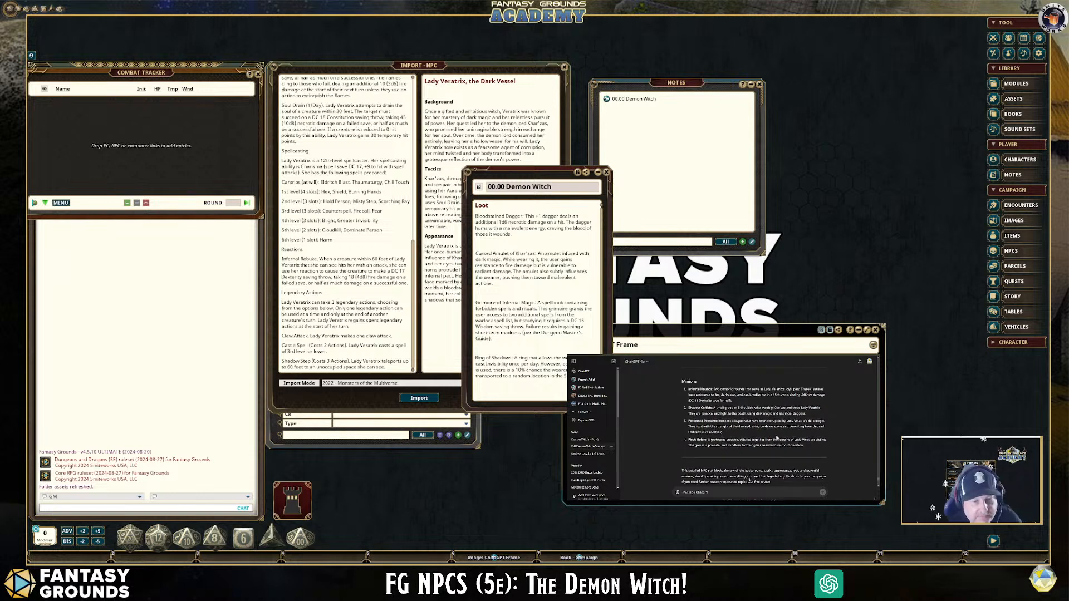
{"action": "left_click_drag", "start_coordinate": [808, 445], "coordinate": [689, 383]}
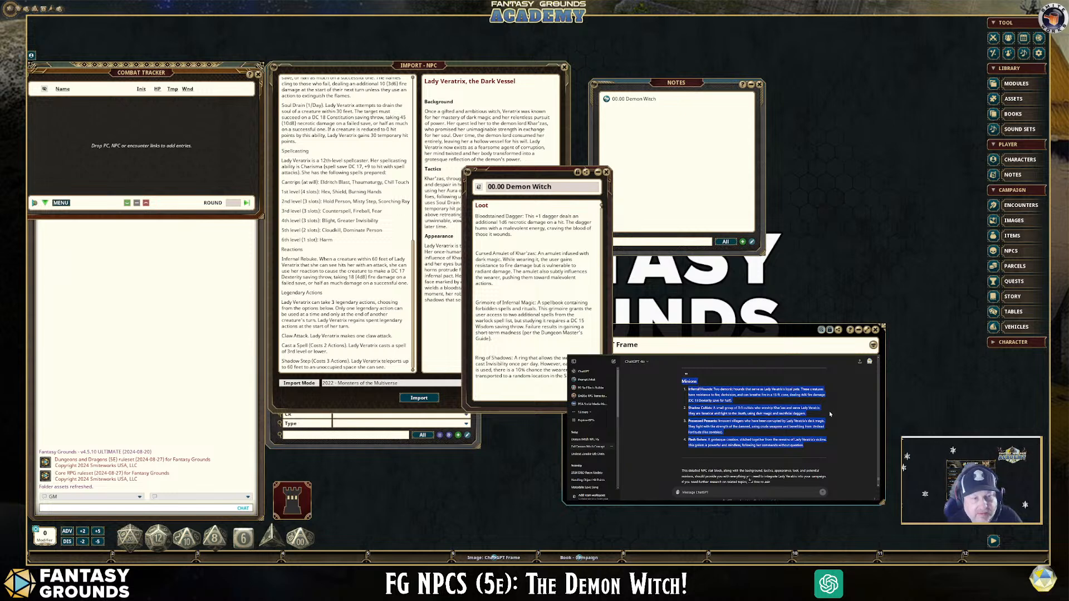
{"action": "left_click", "coordinate": [511, 398]}
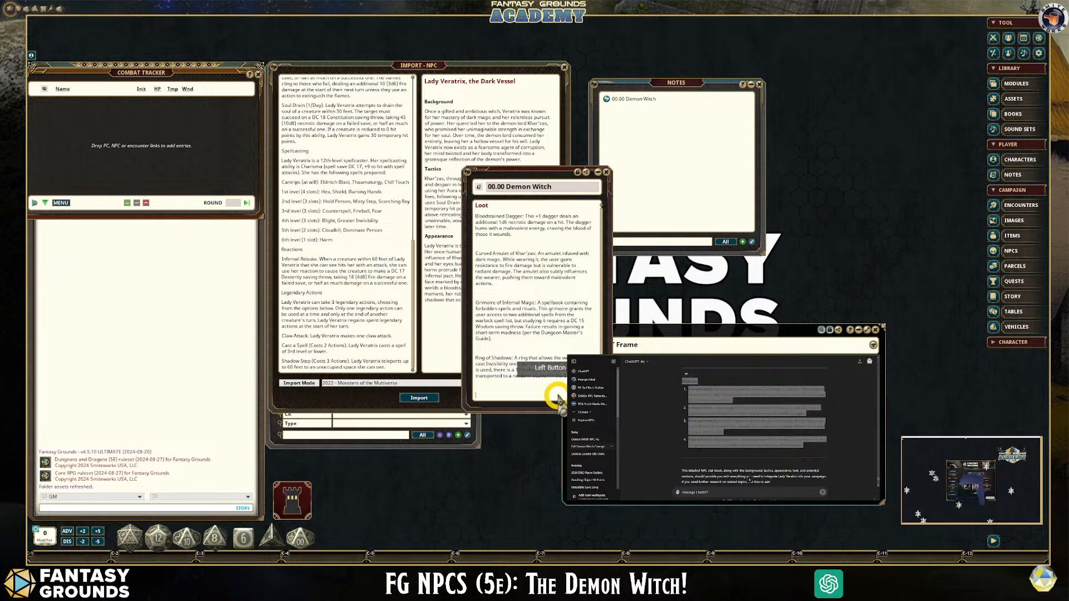
{"action": "key", "text": "ctrl+v"}
{"action": "scroll", "coordinate": [518, 304], "scroll_direction": "down", "scroll_amount": 2}
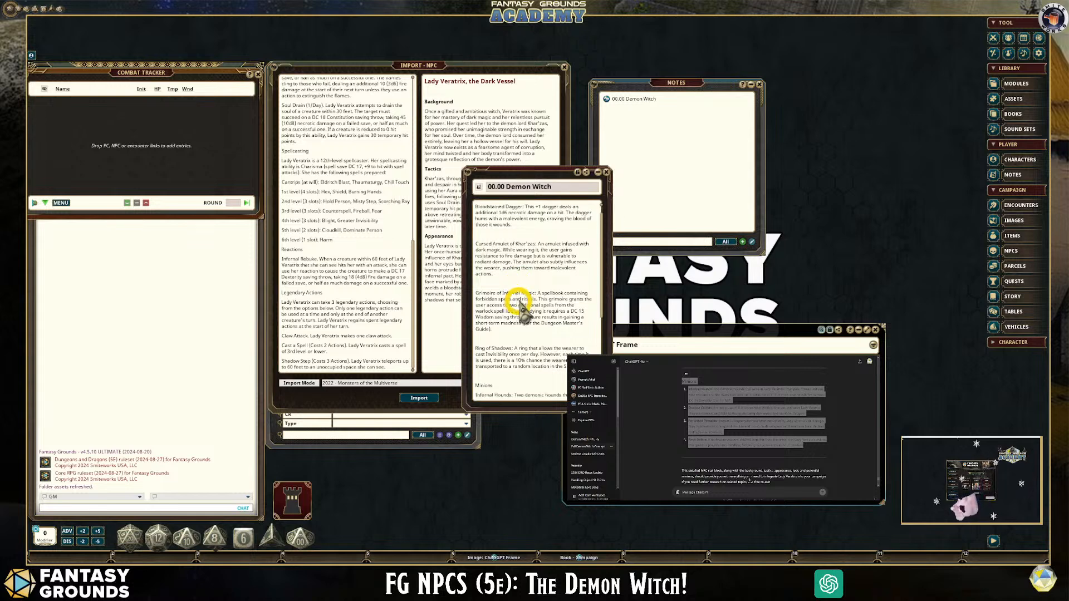
Step: Remove the extra blank lines between the paragraphs of the Demon Witch note
{"action": "right_click", "coordinate": [511, 278]}
{"action": "left_click", "coordinate": [489, 277]}
{"action": "left_click", "coordinate": [493, 267]}
{"action": "scroll", "coordinate": [548, 317], "scroll_direction": "up", "scroll_amount": 1}
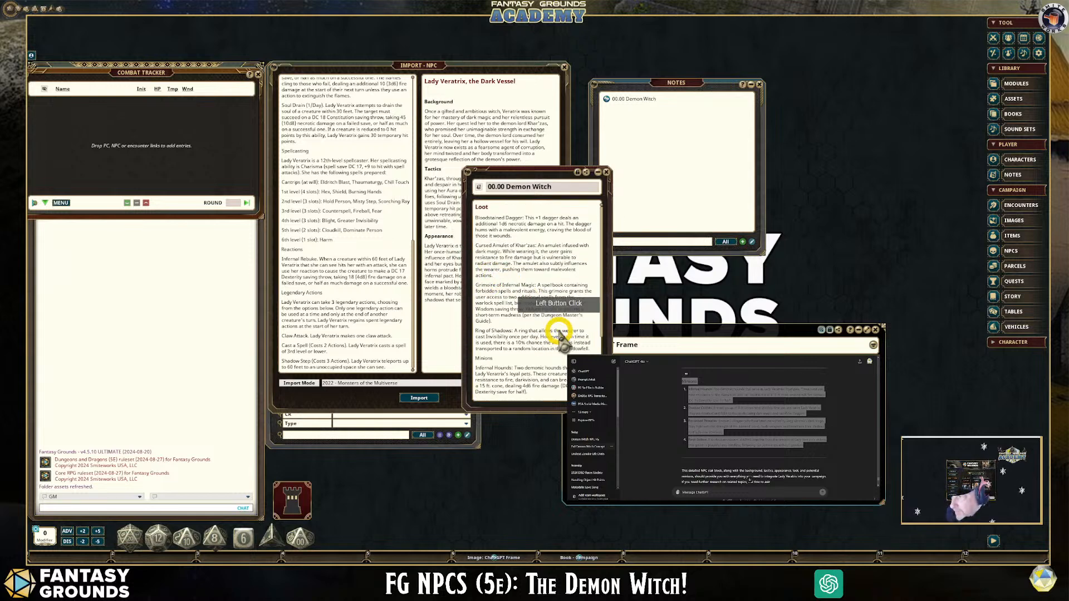
Step: Format the "Minions" line in the Demon Witch note as a heading
{"action": "scroll", "coordinate": [559, 336], "scroll_direction": "down", "scroll_amount": 1}
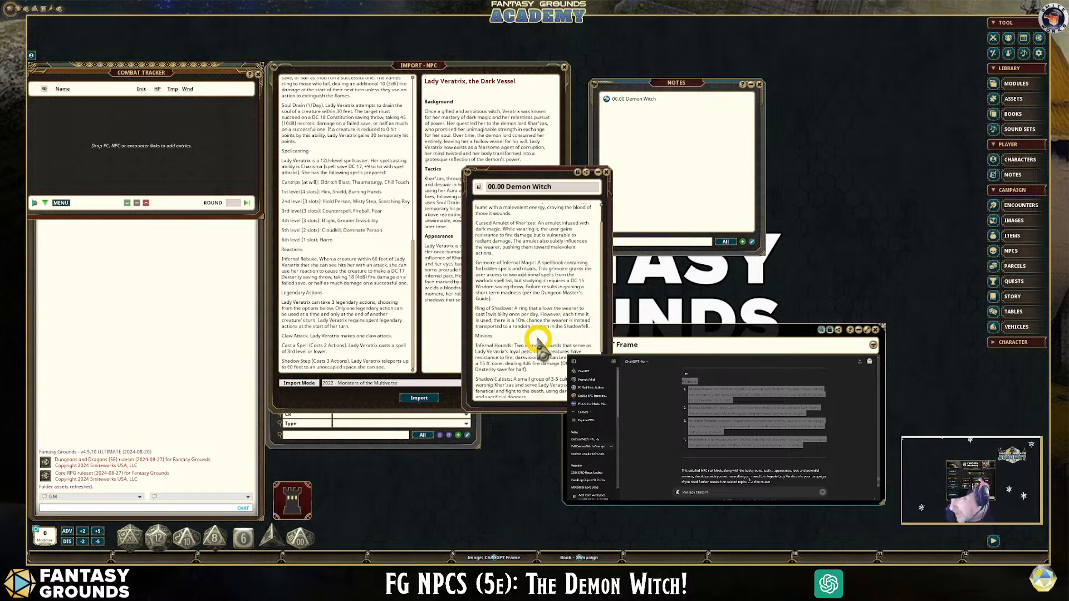
{"action": "scroll", "coordinate": [536, 340], "scroll_direction": "down", "scroll_amount": 1}
{"action": "left_click_drag", "start_coordinate": [473, 337], "coordinate": [633, 341]}
{"action": "key", "text": "ctrl+h"}
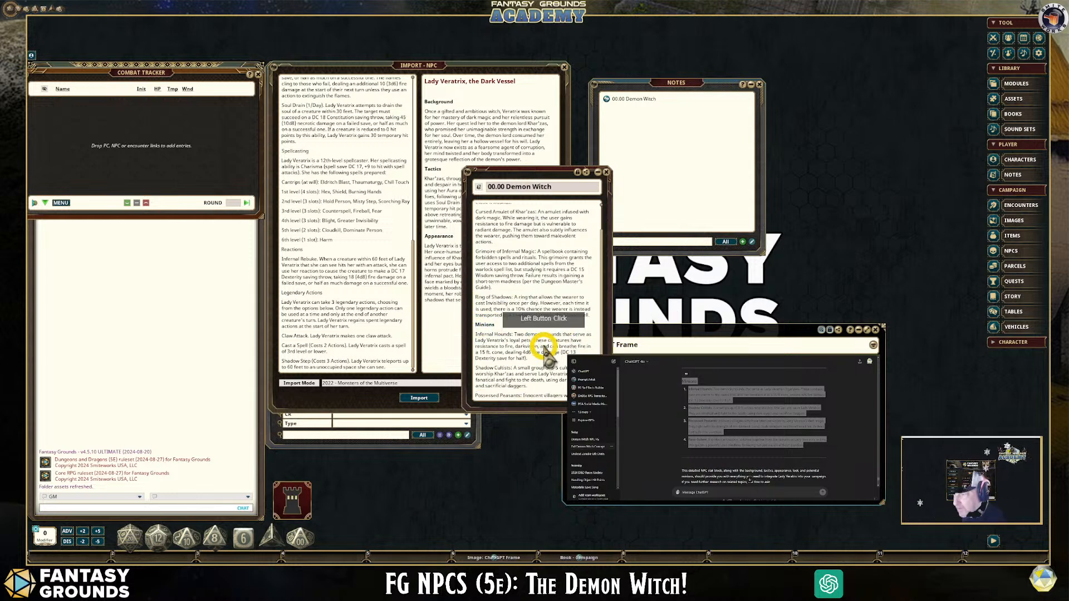
{"action": "scroll", "coordinate": [543, 348], "scroll_direction": "down", "scroll_amount": 2}
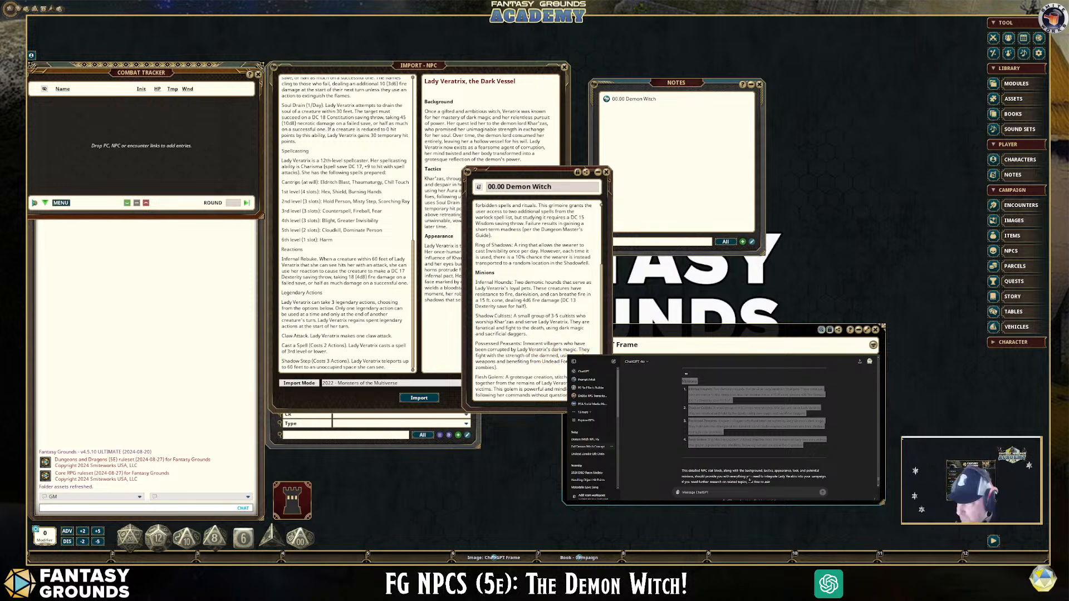
Step: Copy the Voodoo Doll of Torment text from the ChatGPT reply and paste it on a new line after the minions in the Demon Witch note
{"action": "key", "text": "Return"}
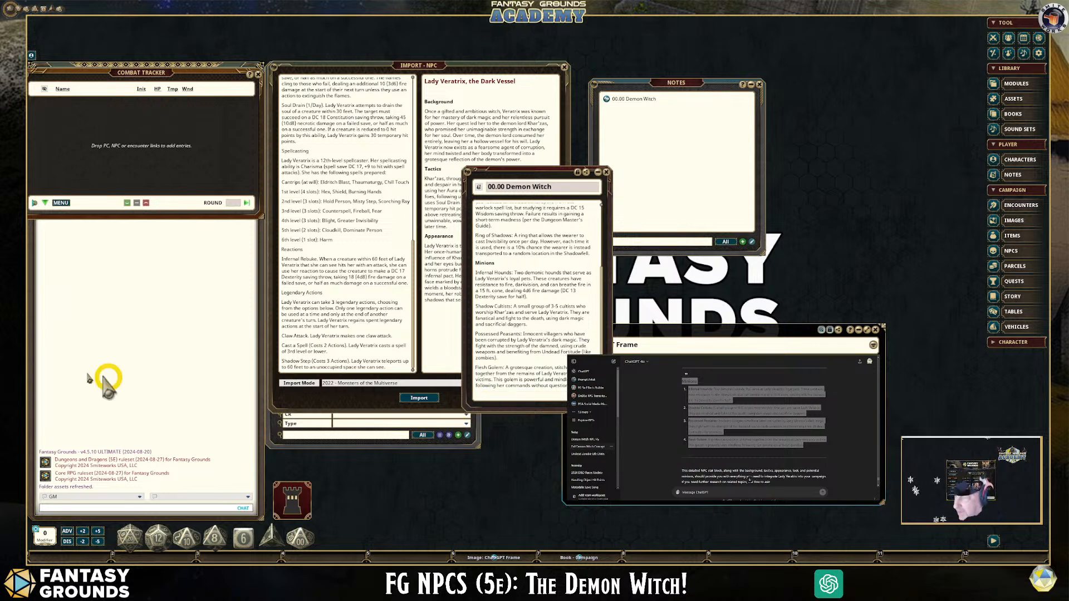
{"action": "scroll", "coordinate": [752, 429], "scroll_direction": "down", "scroll_amount": 4}
{"action": "scroll", "coordinate": [750, 433], "scroll_direction": "down", "scroll_amount": 2}
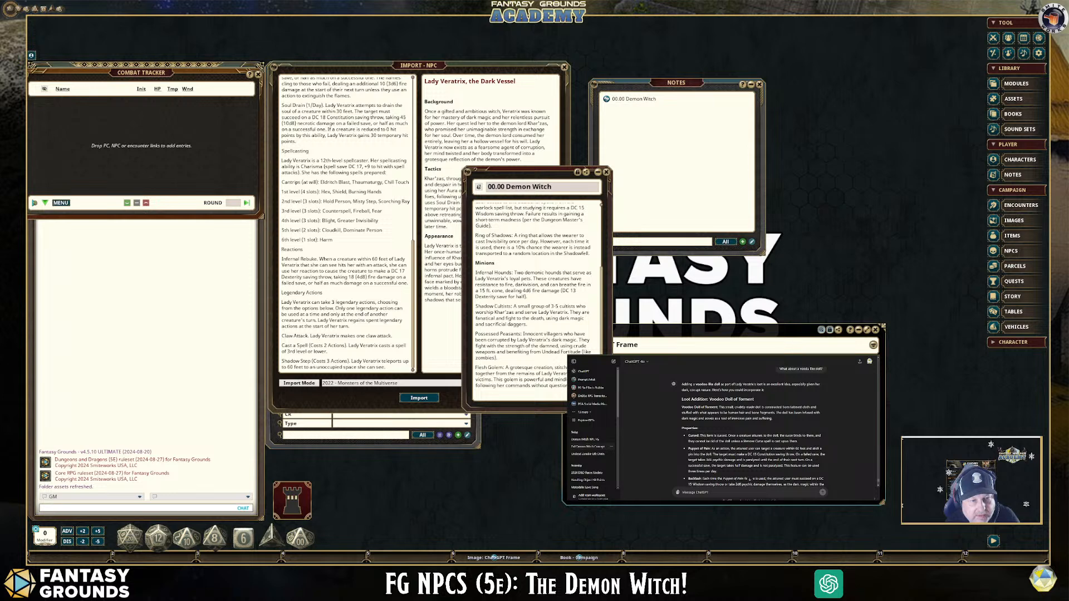
{"action": "left_click_drag", "start_coordinate": [714, 399], "coordinate": [786, 473]}
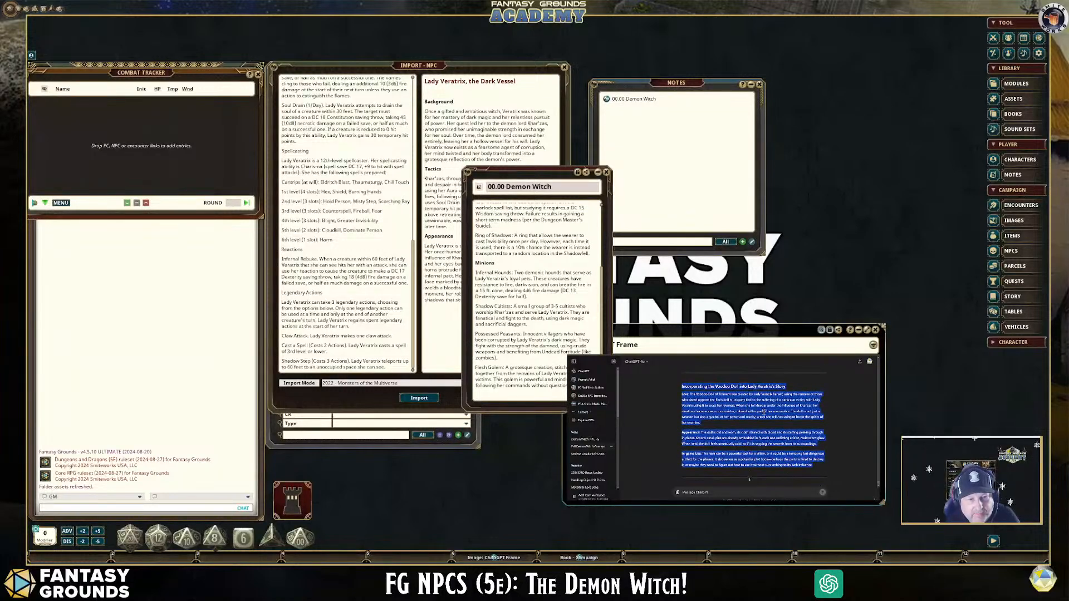
{"action": "key", "text": "ctrl+c"}
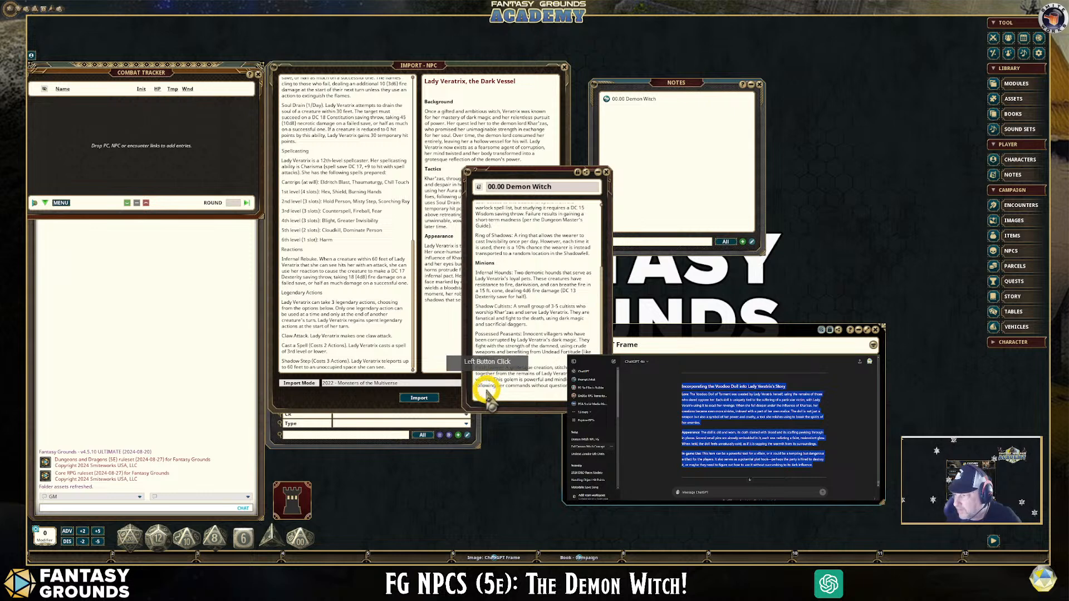
{"action": "left_click", "coordinate": [557, 402]}
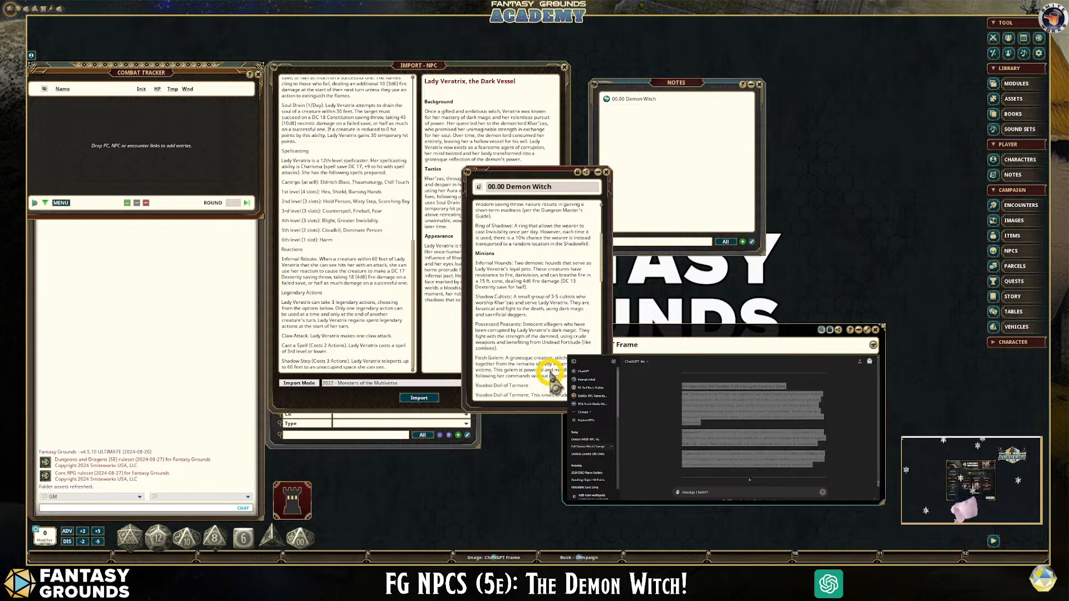
Step: Remove the extra blank lines around "Properties" and the Cursed and Puppet of Pain entries in the note's Voodoo Doll section
{"action": "scroll", "coordinate": [551, 375], "scroll_direction": "up", "scroll_amount": 2}
{"action": "scroll", "coordinate": [550, 372], "scroll_direction": "down", "scroll_amount": 5}
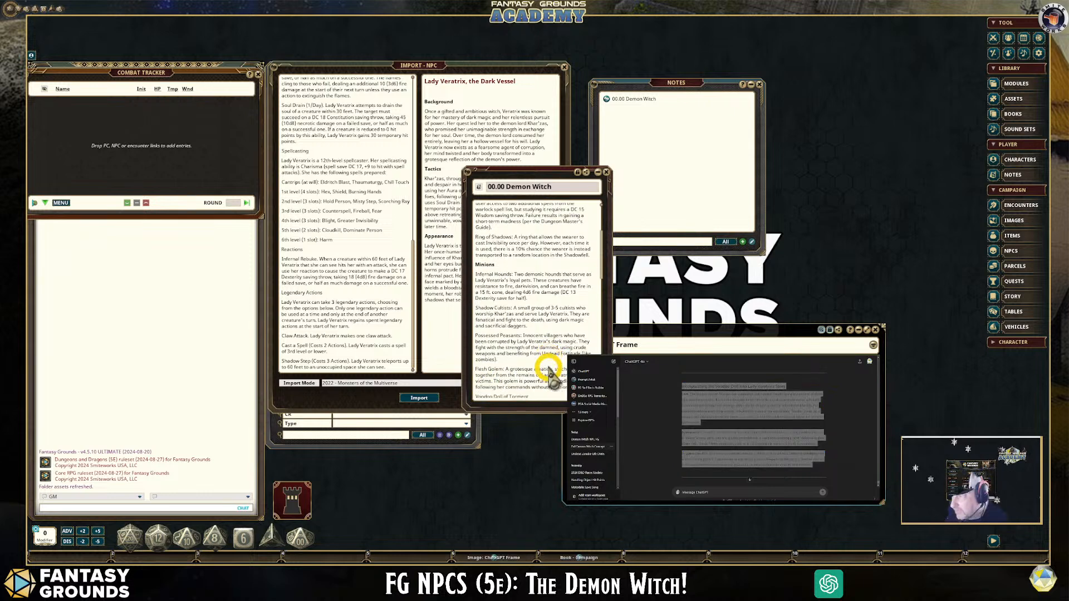
{"action": "scroll", "coordinate": [551, 372], "scroll_direction": "down", "scroll_amount": 1}
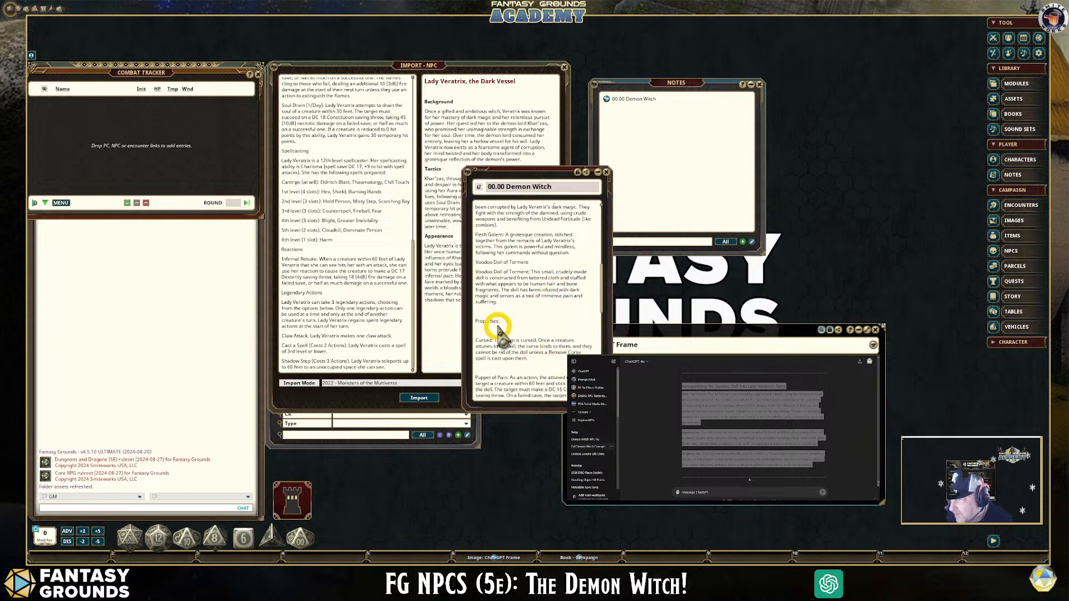
{"action": "left_click", "coordinate": [519, 330]}
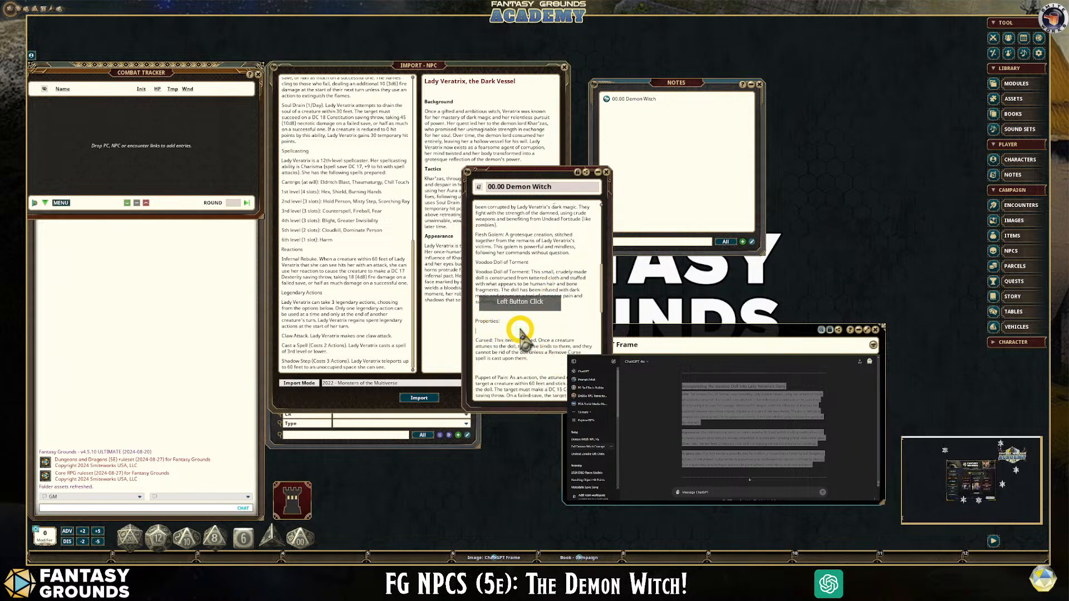
{"action": "key", "text": "BackSpace"}
{"action": "right_click", "coordinate": [518, 308]}
{"action": "left_click", "coordinate": [506, 292]}
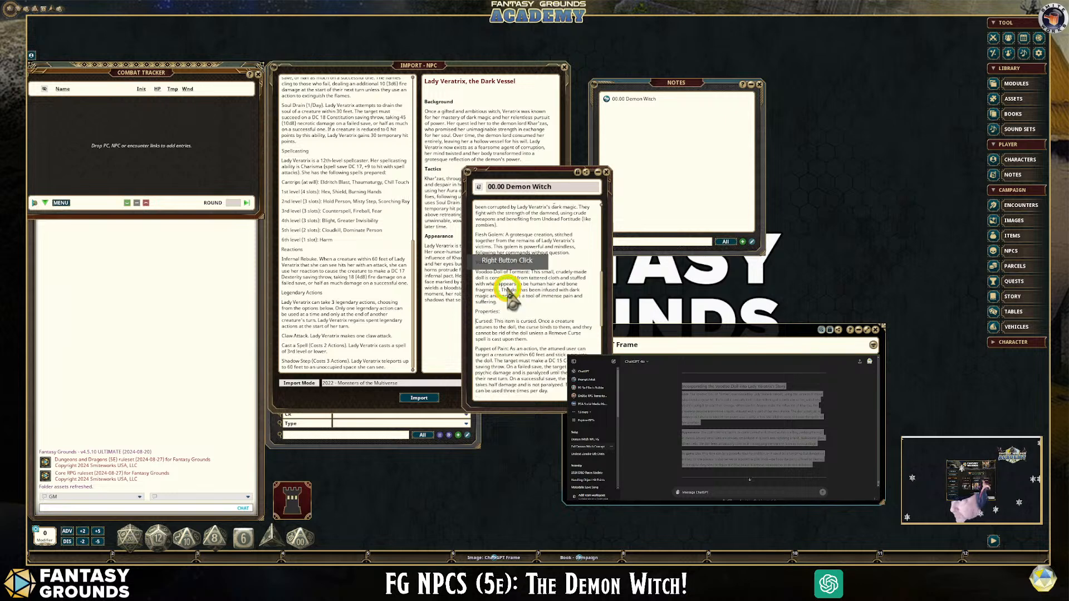
{"action": "scroll", "coordinate": [550, 312], "scroll_direction": "up", "scroll_amount": 2}
{"action": "scroll", "coordinate": [550, 312], "scroll_direction": "up", "scroll_amount": 2}
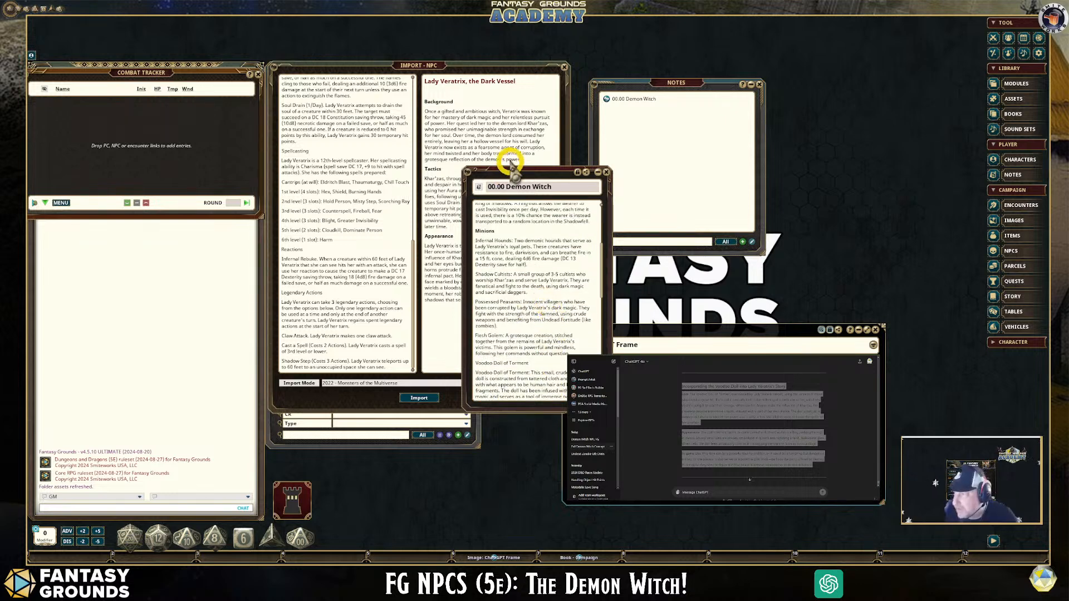
Step: Move the Demon Witch note aside and open a preview of the Demon Witch picture from the campaign's image assets
{"action": "left_click_drag", "start_coordinate": [512, 177], "coordinate": [823, 49]}
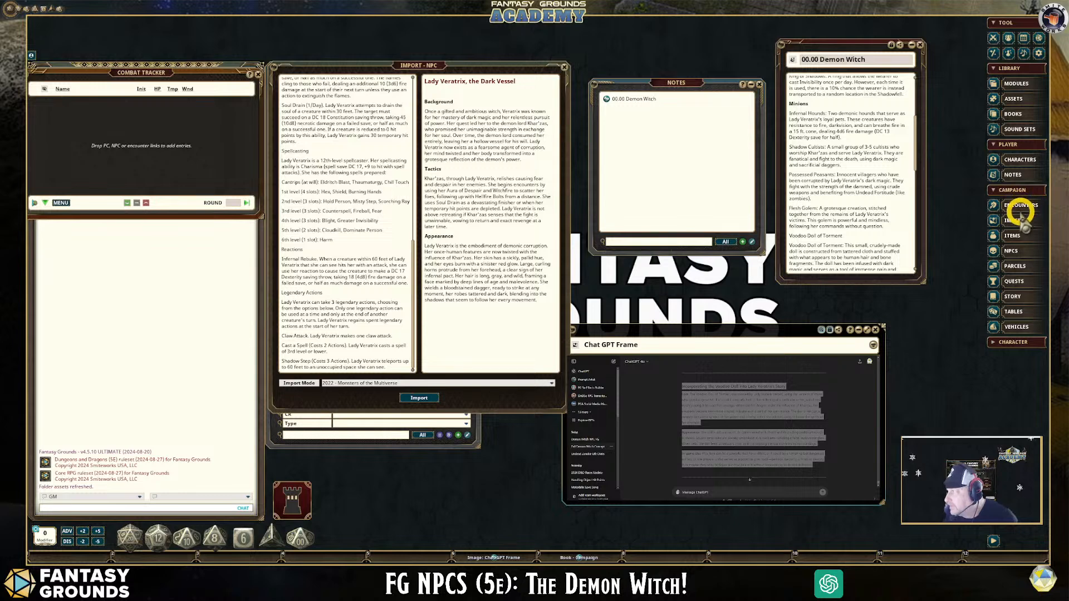
{"action": "left_click", "coordinate": [1016, 100]}
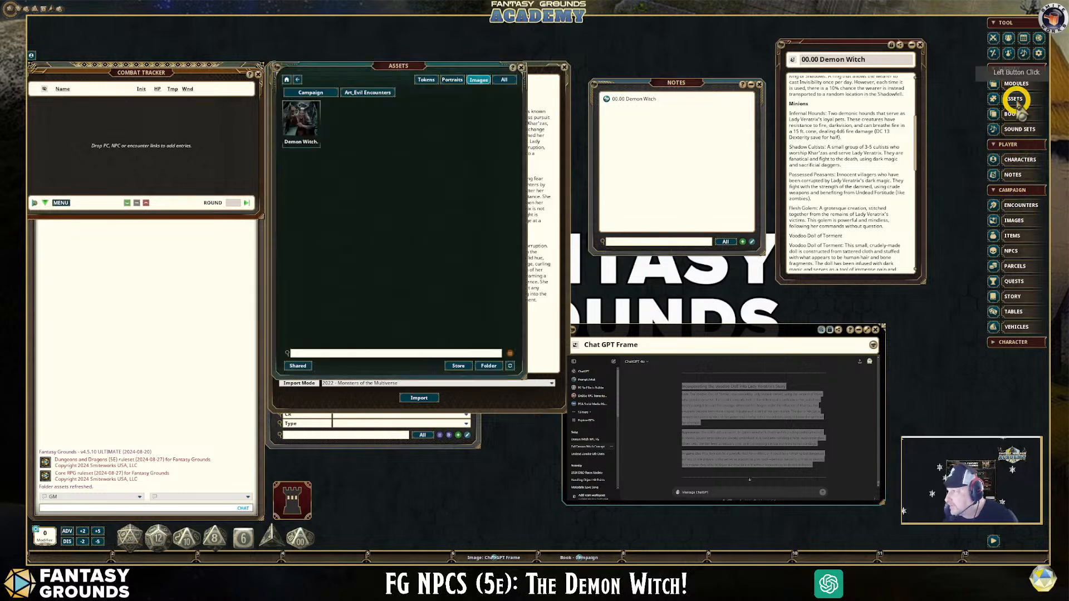
{"action": "left_click", "coordinate": [295, 117]}
{"action": "left_click_drag", "start_coordinate": [509, 196], "coordinate": [152, 133]}
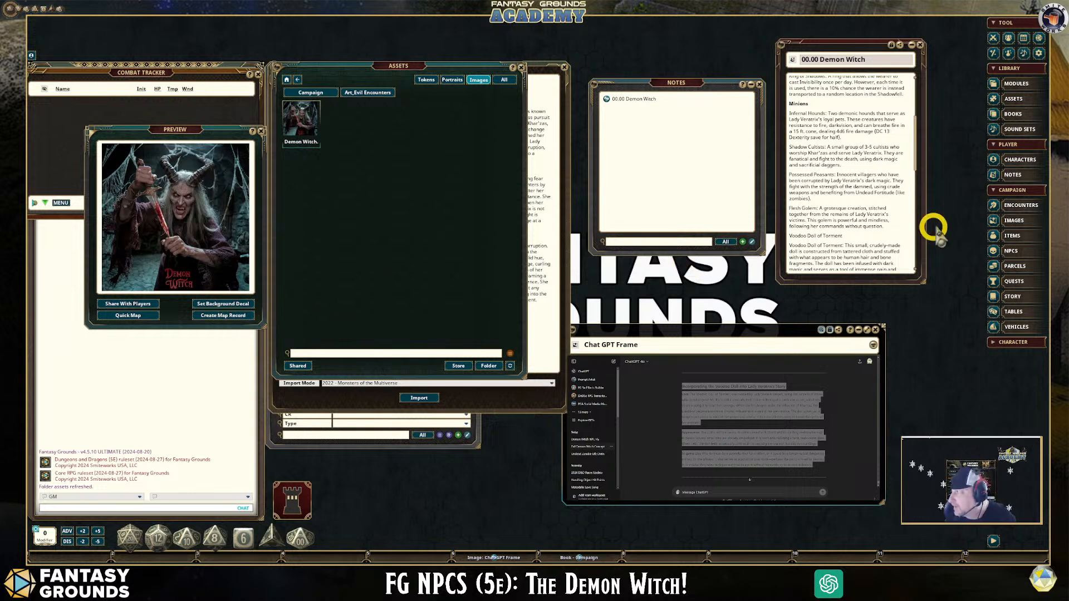
Step: Create a new group named "Infernal and Abyssal Encounters" in the campaign's image list
{"action": "left_click", "coordinate": [1011, 220]}
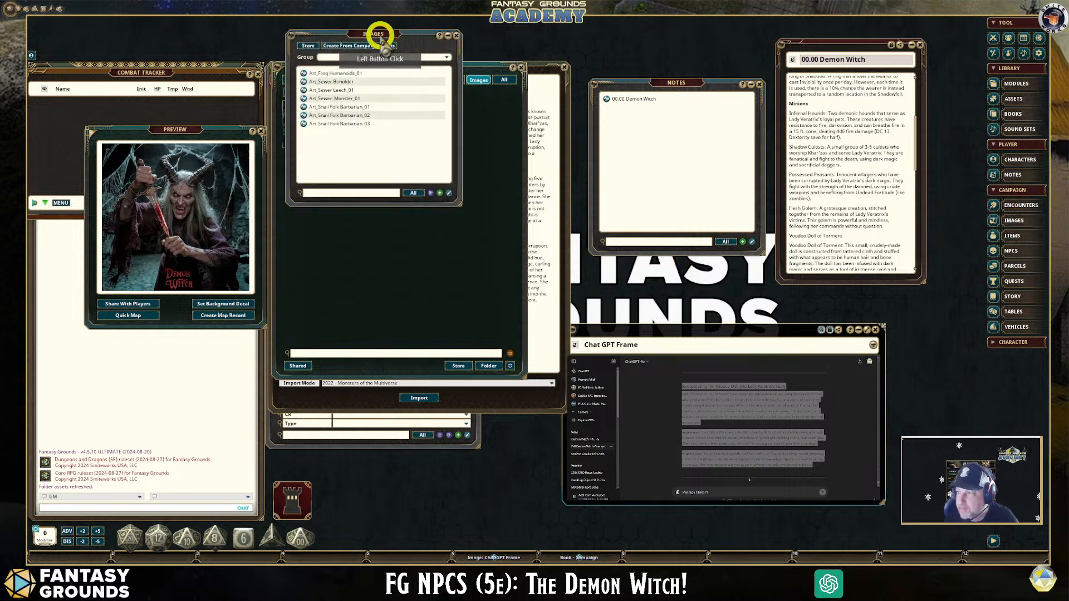
{"action": "left_click_drag", "start_coordinate": [378, 36], "coordinate": [400, 77]}
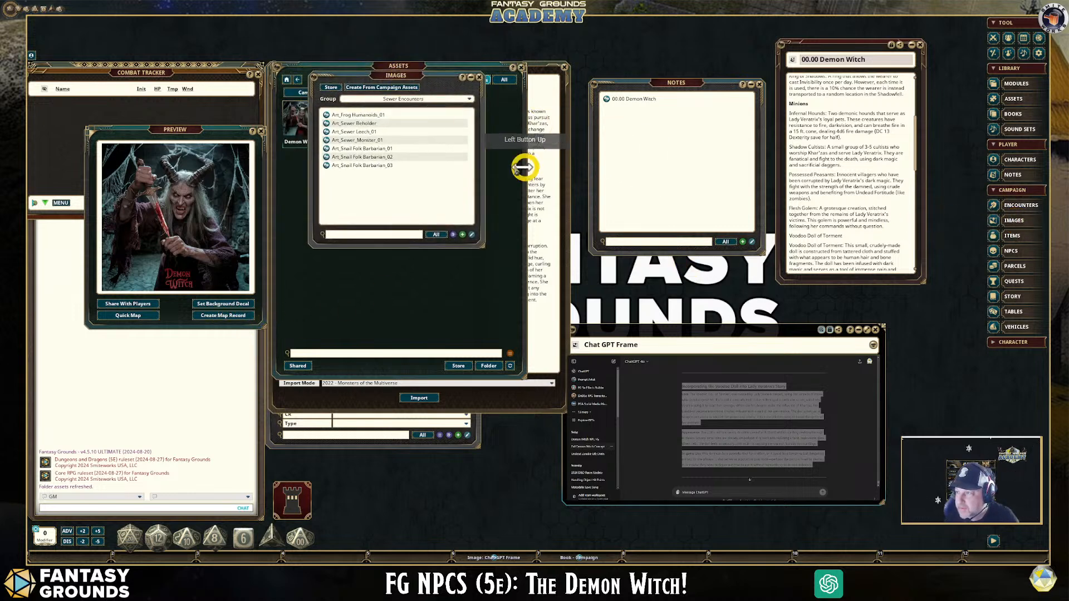
{"action": "left_click", "coordinate": [471, 99]}
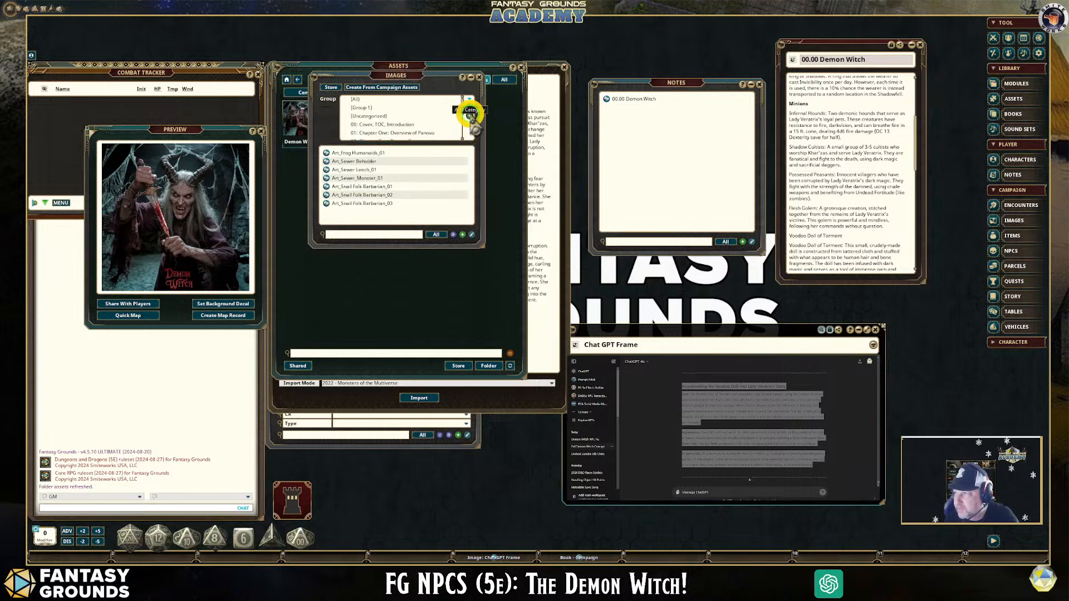
{"action": "left_click", "coordinate": [470, 110]}
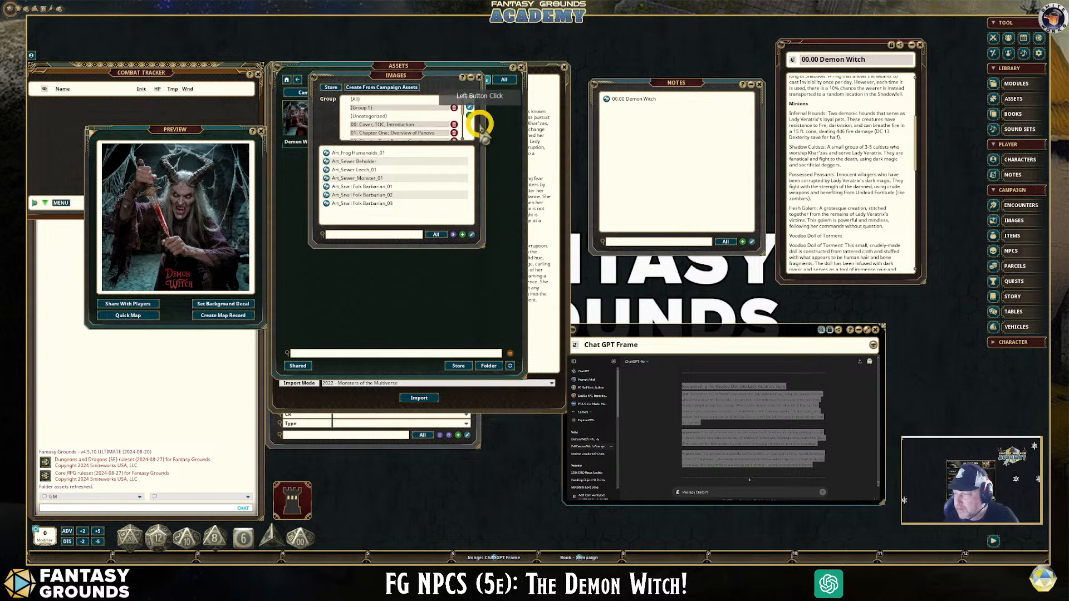
{"action": "left_click_drag", "start_coordinate": [401, 109], "coordinate": [327, 105]}
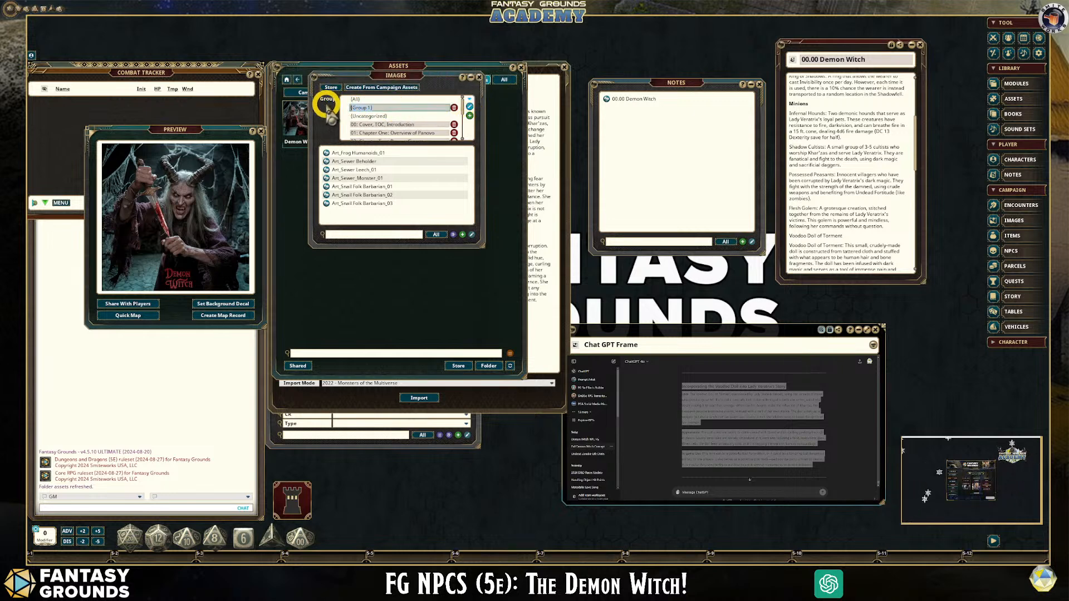
{"action": "type", "text": "Infer"}
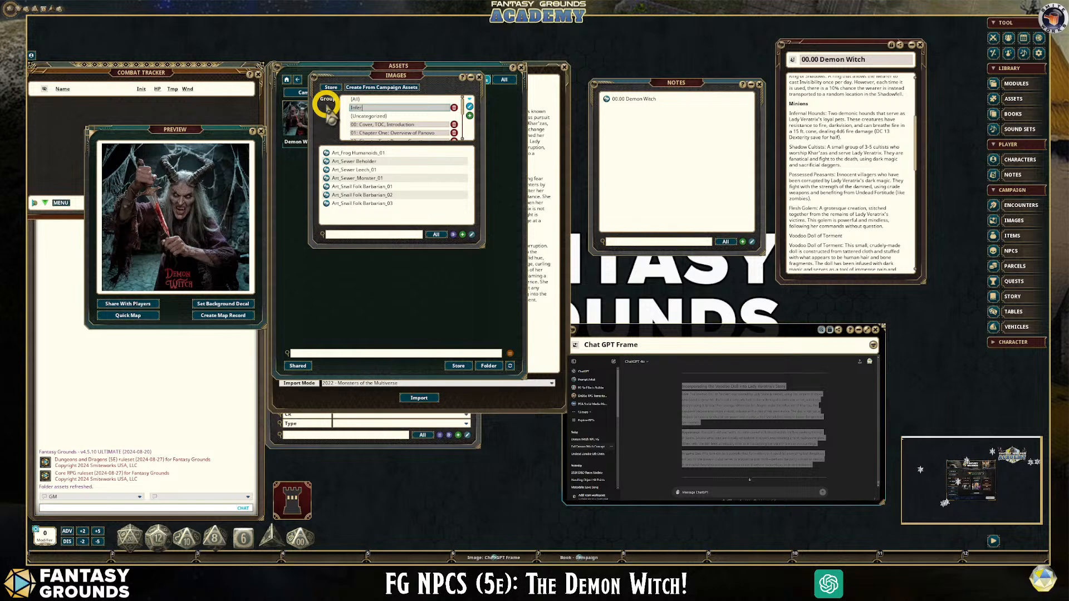
{"action": "type", "text": "nal and Abysall Encounters"}
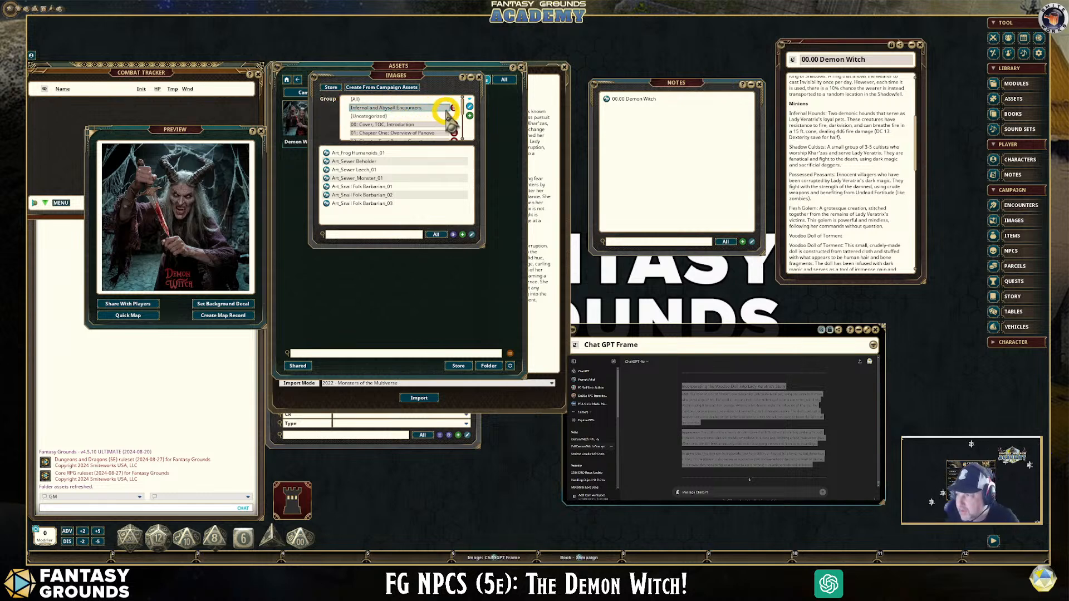
{"action": "left_click", "coordinate": [394, 109]}
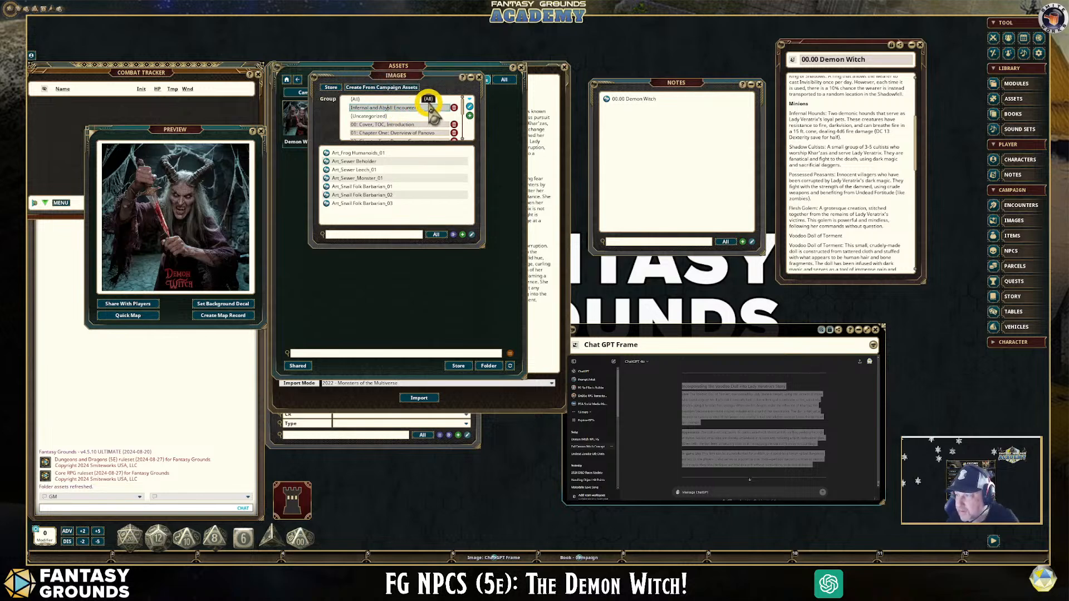
{"action": "left_click", "coordinate": [384, 110]}
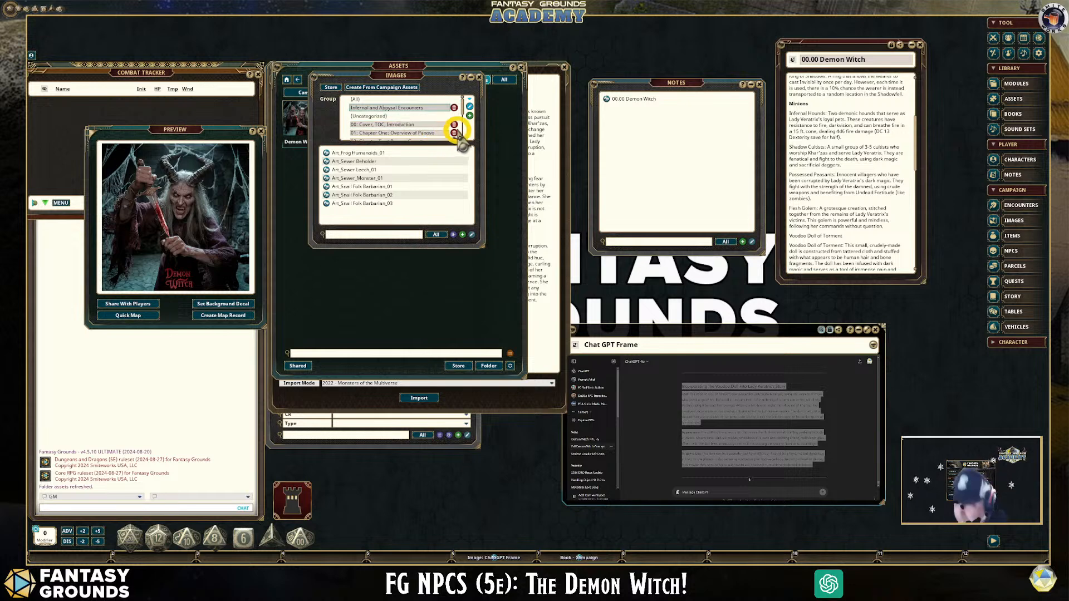
{"action": "left_click", "coordinate": [440, 107]}
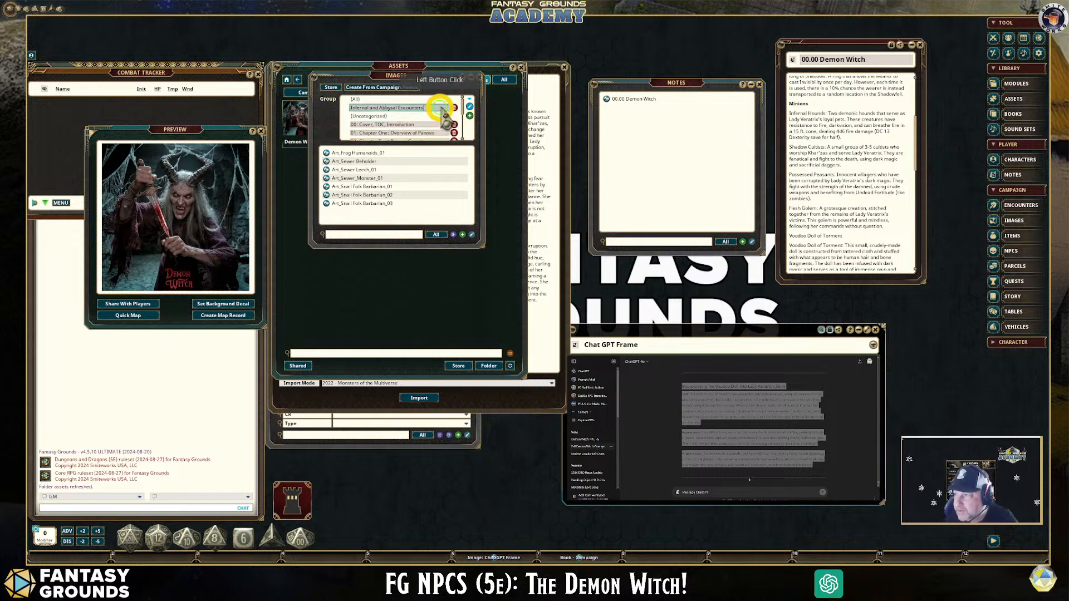
{"action": "left_click", "coordinate": [471, 106]}
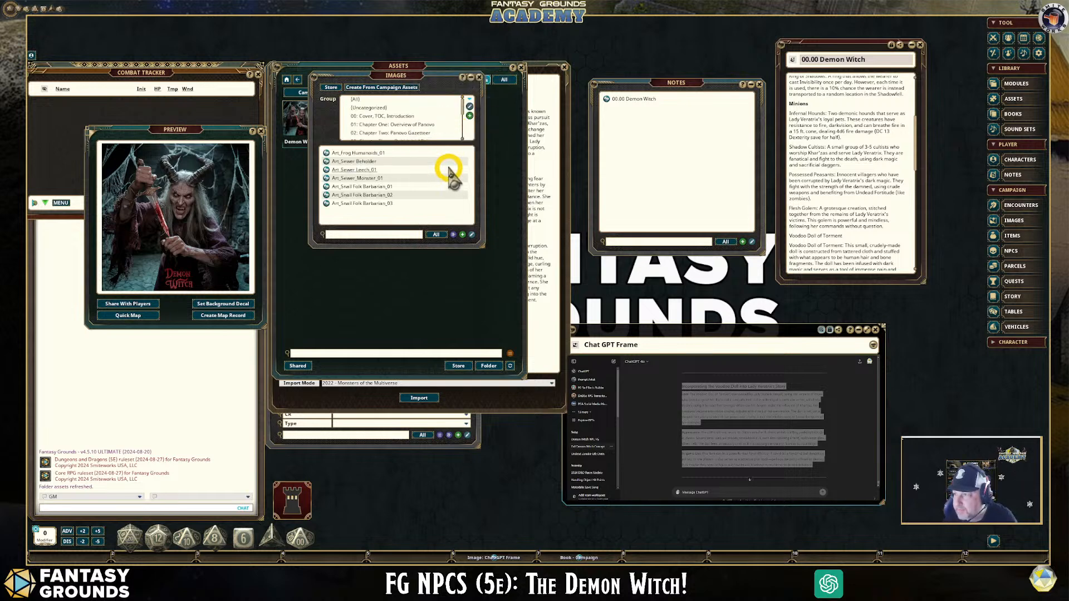
Step: Select the "Infernal and Abyssal Encounters" image group, create a map record from the Demon Witch preview, and close the image list
{"action": "scroll", "coordinate": [432, 128], "scroll_direction": "down", "scroll_amount": 5}
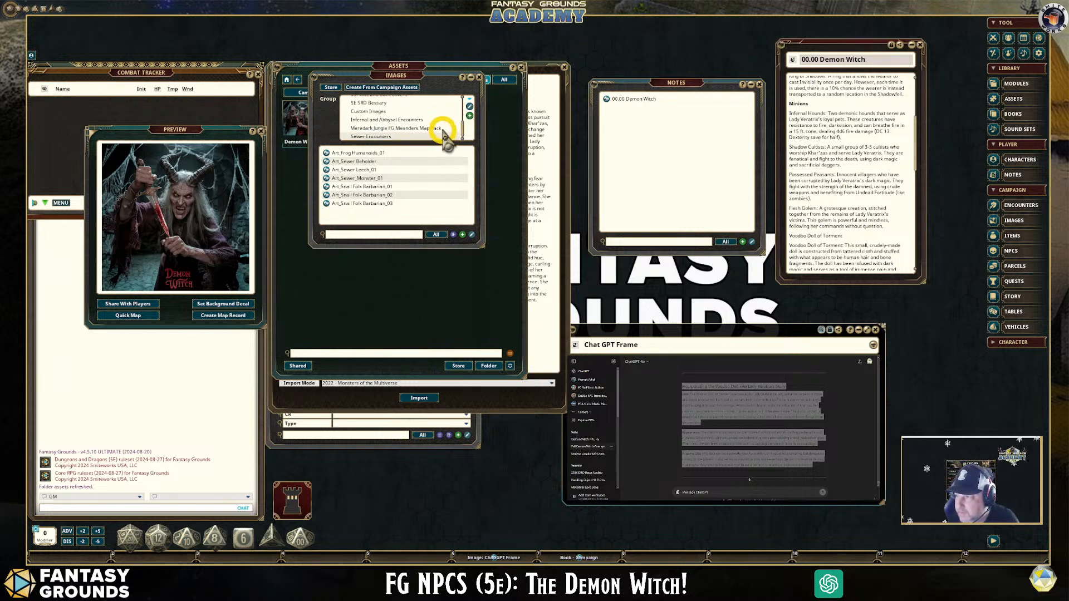
{"action": "scroll", "coordinate": [443, 133], "scroll_direction": "up", "scroll_amount": 5}
{"action": "scroll", "coordinate": [444, 133], "scroll_direction": "down", "scroll_amount": 3}
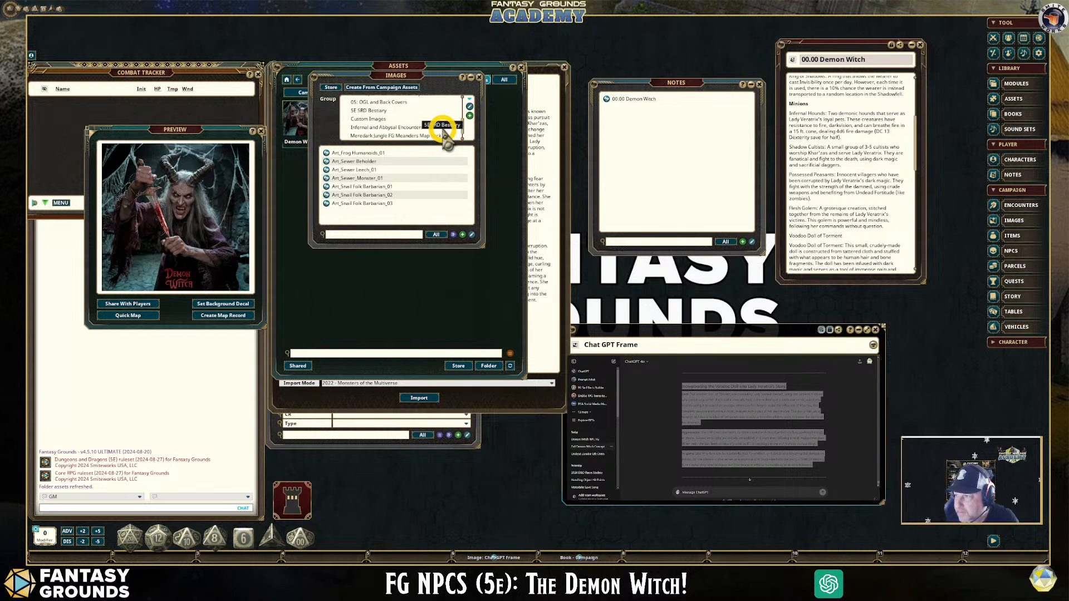
{"action": "scroll", "coordinate": [445, 137], "scroll_direction": "down", "scroll_amount": 1}
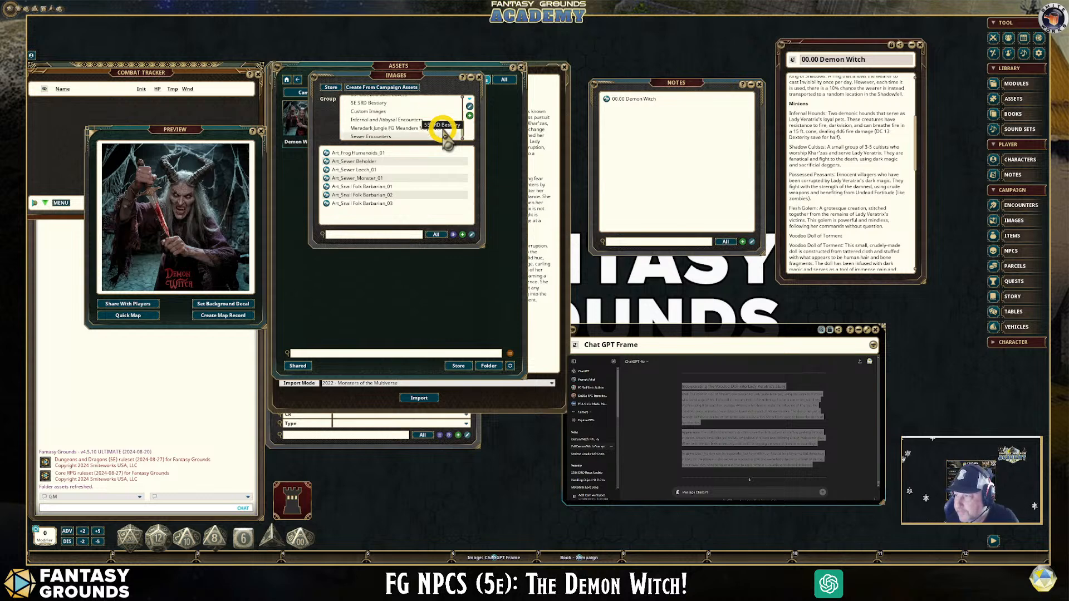
{"action": "left_click", "coordinate": [415, 118]}
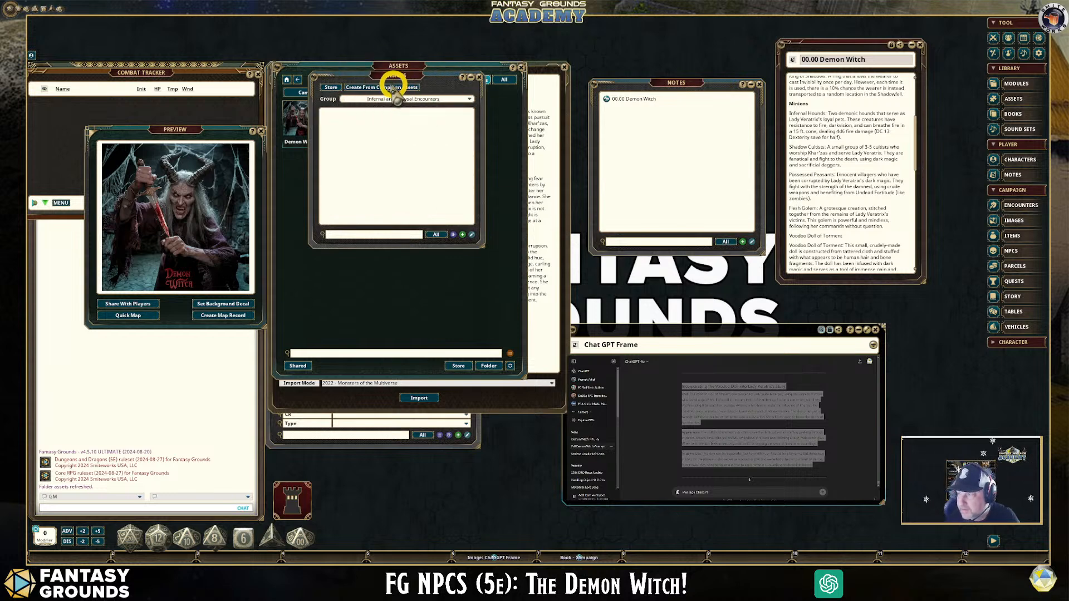
{"action": "left_click", "coordinate": [223, 315]}
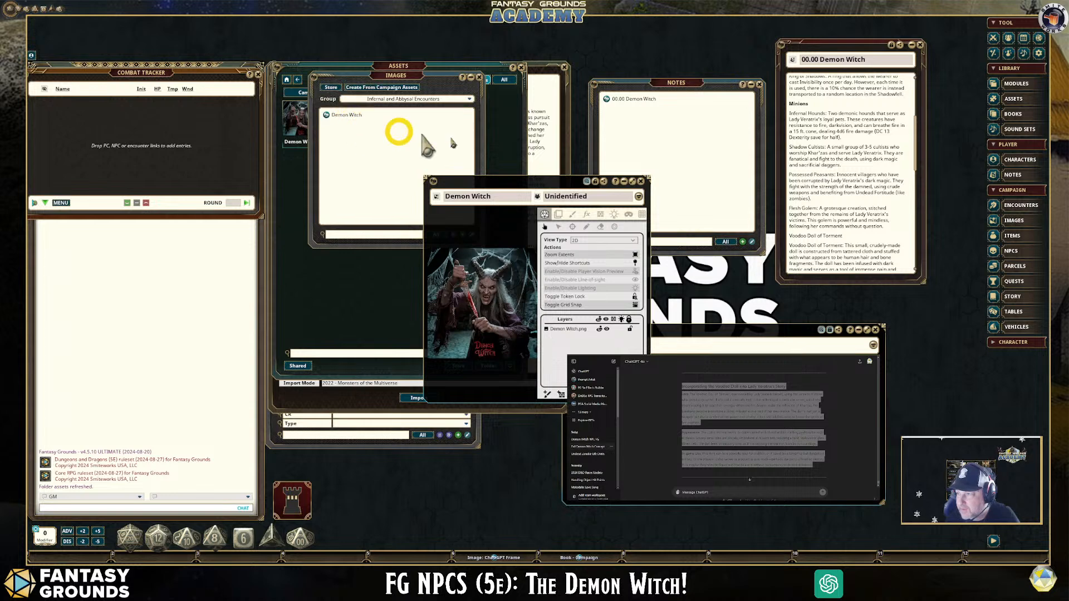
{"action": "left_click", "coordinate": [479, 77]}
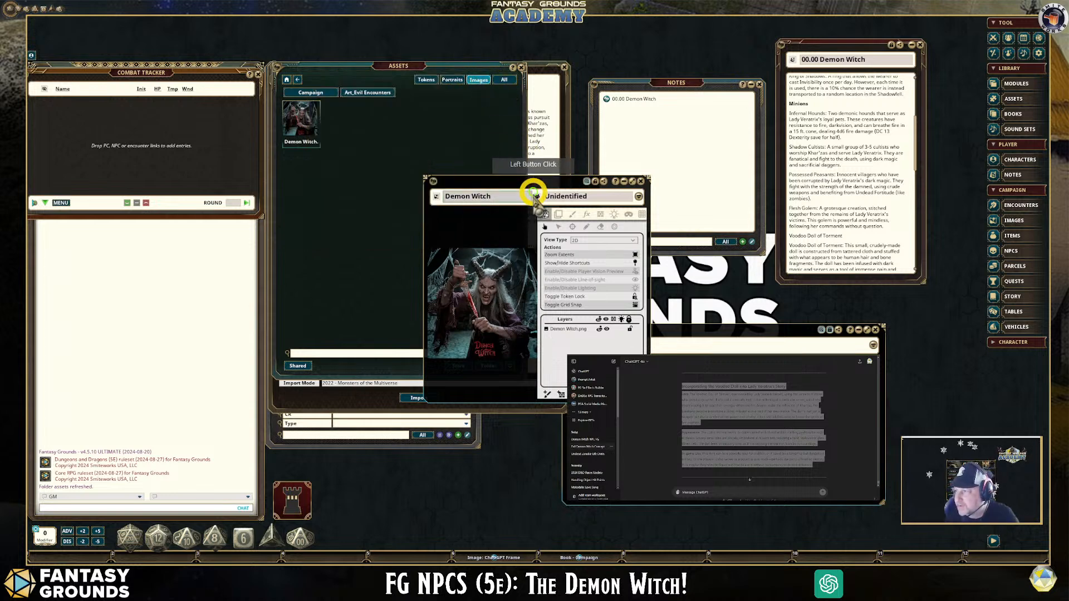
Step: Move the Demon Witch image window clear of the assets, enlarge it, and zoom in on the artwork
{"action": "left_click_drag", "start_coordinate": [529, 191], "coordinate": [663, 46]}
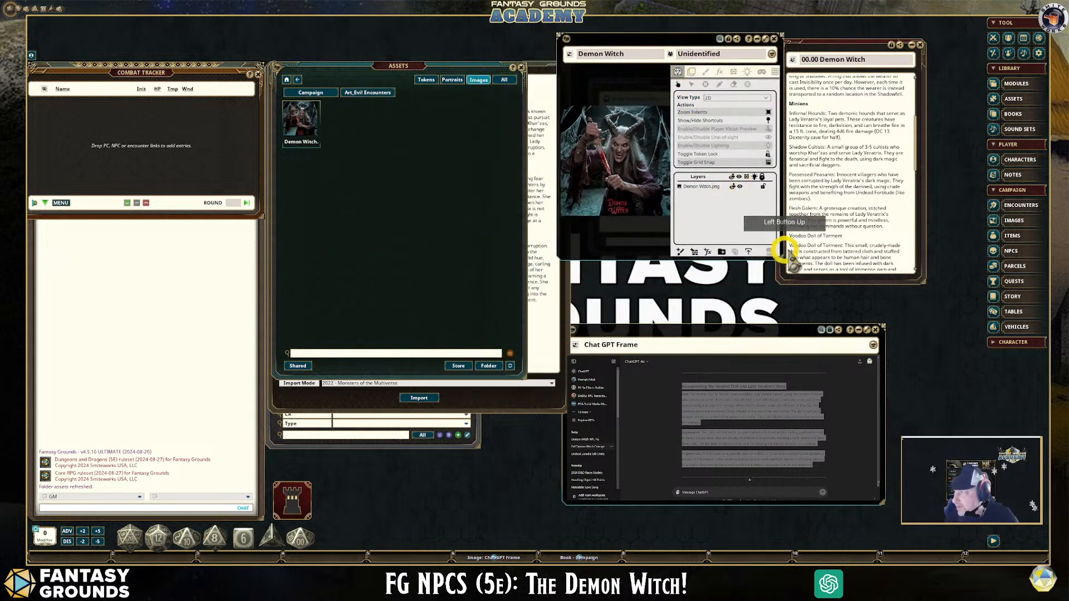
{"action": "left_click_drag", "start_coordinate": [782, 261], "coordinate": [880, 429]}
{"action": "scroll", "coordinate": [704, 279], "scroll_direction": "up", "scroll_amount": 10}
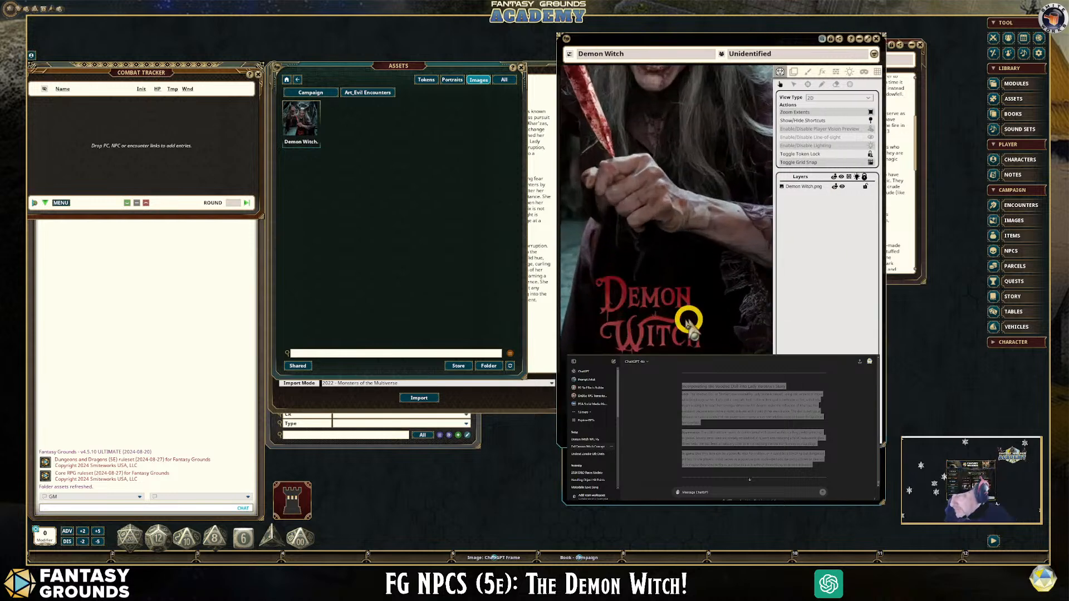
Step: Examine the Demon Witch artwork in its image window, both as a whole and up close on the face, hands and title
{"action": "scroll", "coordinate": [660, 320], "scroll_direction": "down", "scroll_amount": 6}
{"action": "scroll", "coordinate": [660, 320], "scroll_direction": "down", "scroll_amount": 2}
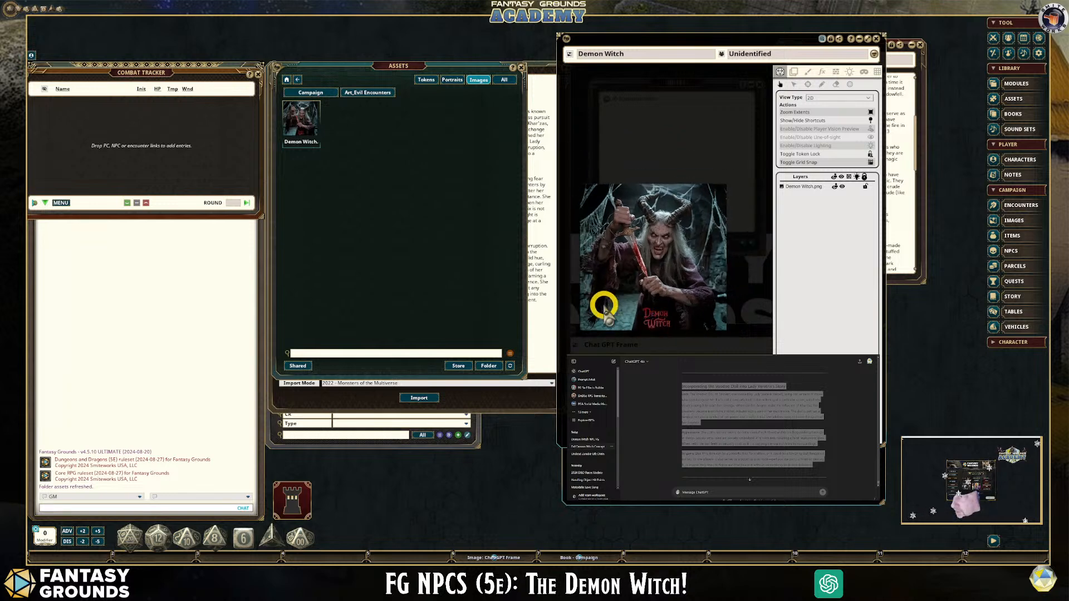
{"action": "scroll", "coordinate": [629, 309], "scroll_direction": "up", "scroll_amount": 2}
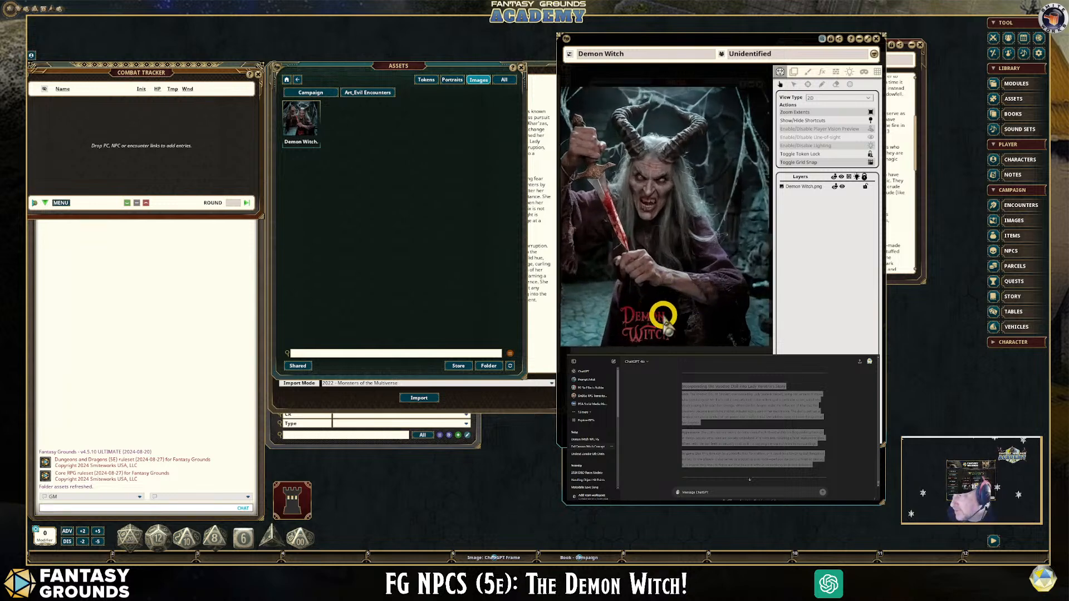
{"action": "scroll", "coordinate": [666, 320], "scroll_direction": "down", "scroll_amount": 3}
{"action": "scroll", "coordinate": [630, 281], "scroll_direction": "up", "scroll_amount": 4}
{"action": "scroll", "coordinate": [629, 281], "scroll_direction": "up", "scroll_amount": 1}
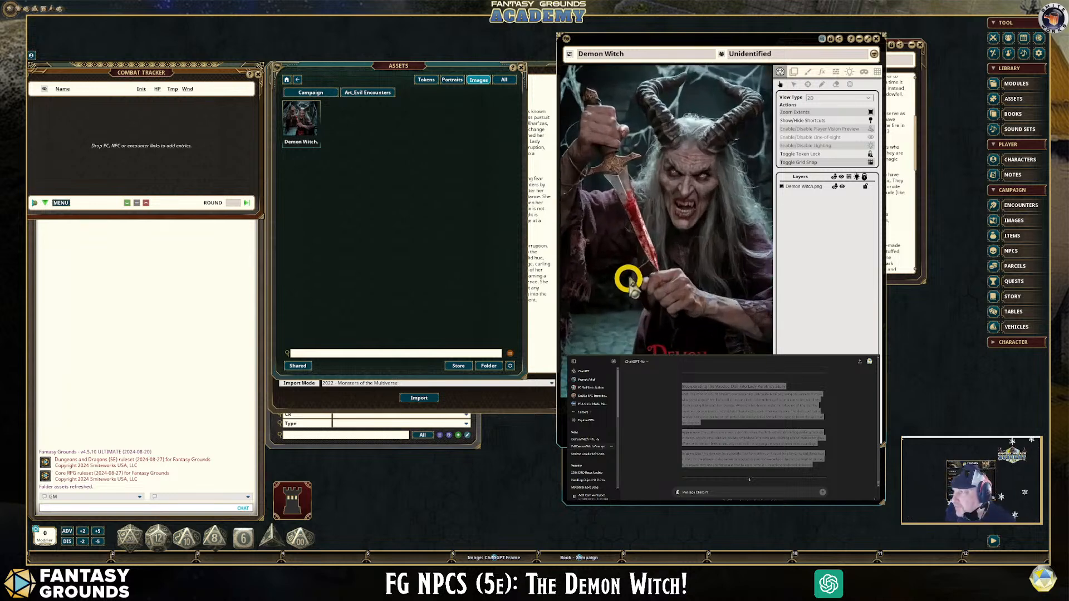
{"action": "scroll", "coordinate": [703, 222], "scroll_direction": "up", "scroll_amount": 1}
{"action": "scroll", "coordinate": [718, 229], "scroll_direction": "up", "scroll_amount": 1}
{"action": "scroll", "coordinate": [722, 230], "scroll_direction": "down", "scroll_amount": 3}
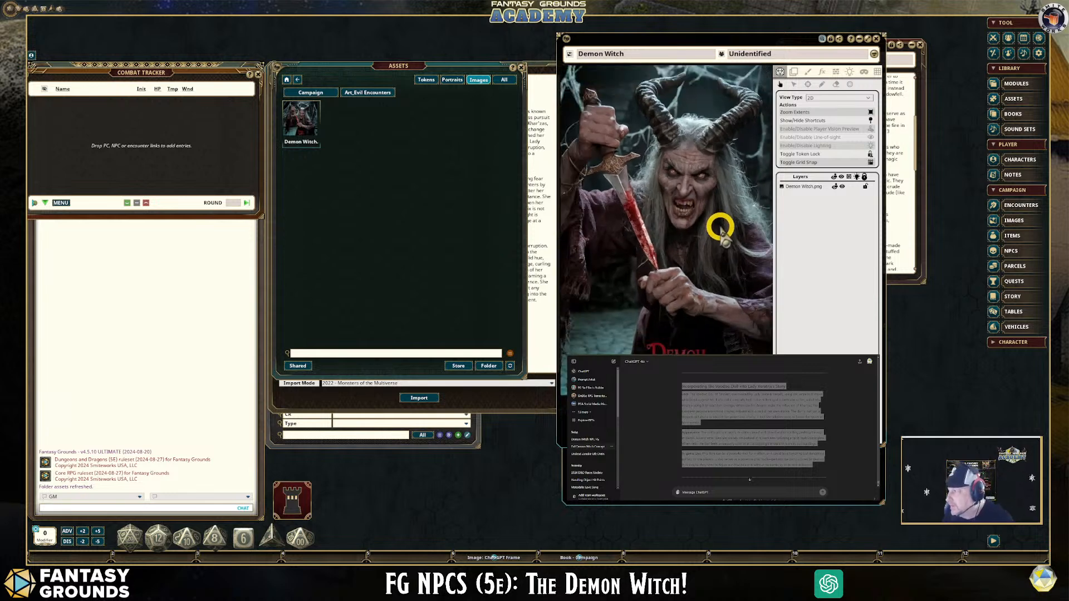
{"action": "scroll", "coordinate": [721, 233], "scroll_direction": "up", "scroll_amount": 1}
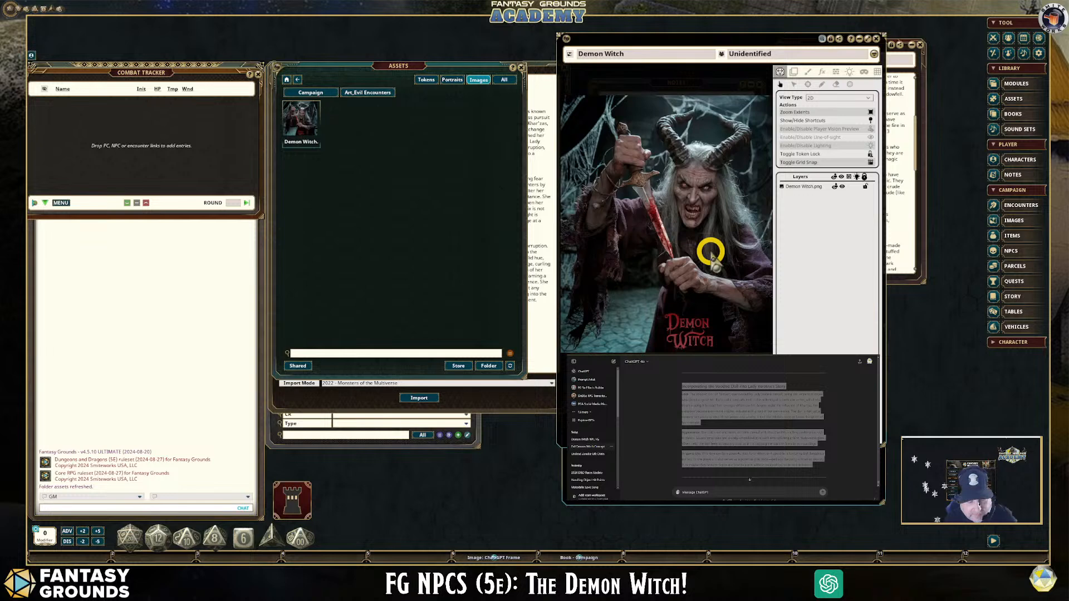
{"action": "scroll", "coordinate": [712, 256], "scroll_direction": "down", "scroll_amount": 2}
{"action": "scroll", "coordinate": [708, 256], "scroll_direction": "up", "scroll_amount": 3}
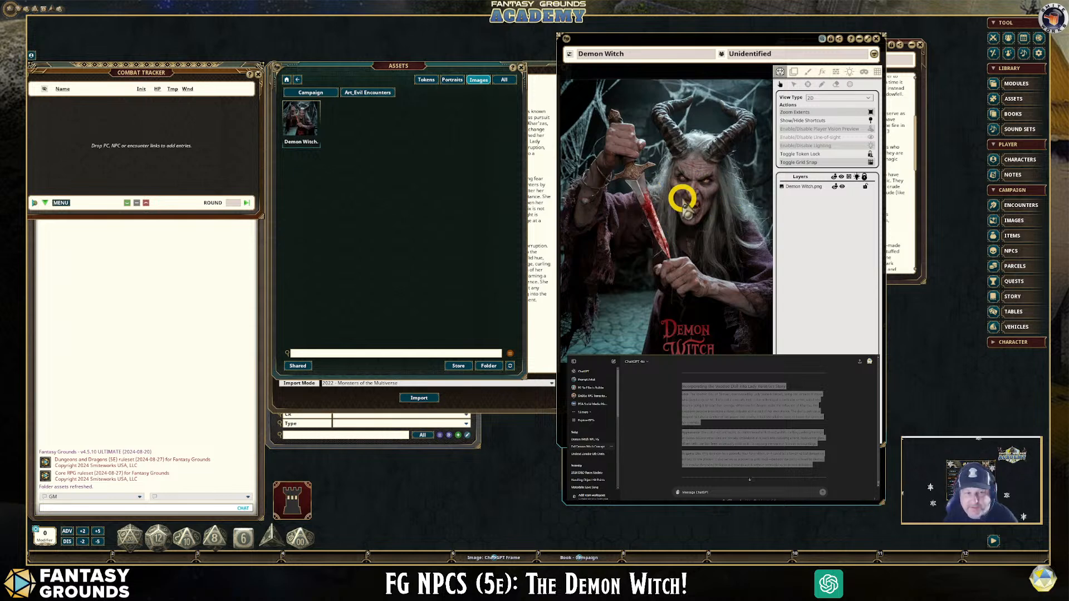
{"action": "scroll", "coordinate": [673, 262], "scroll_direction": "up", "scroll_amount": 1}
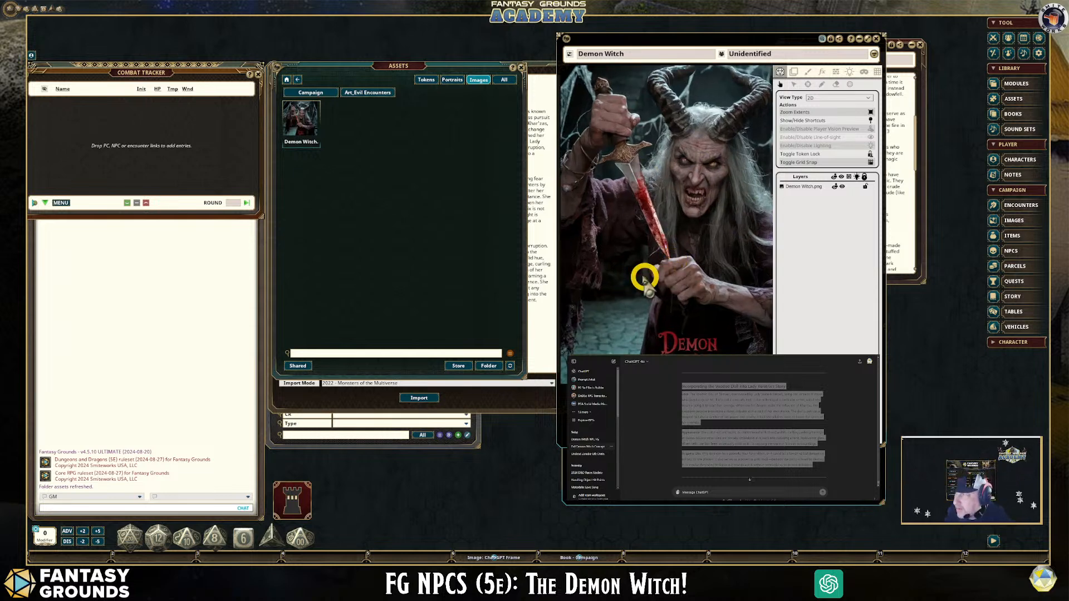
{"action": "scroll", "coordinate": [644, 278], "scroll_direction": "down", "scroll_amount": 2}
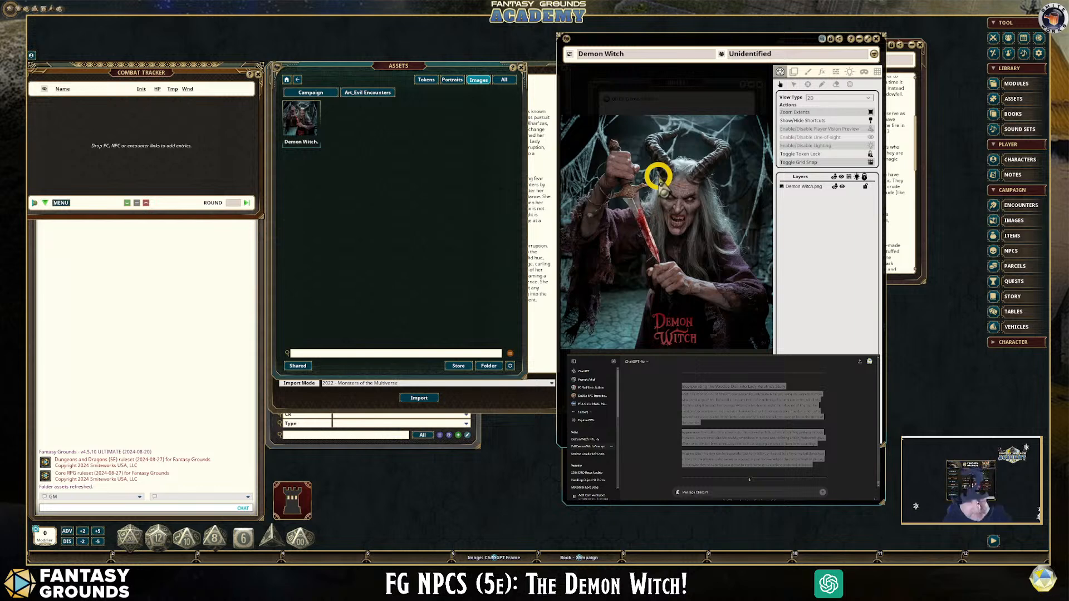
{"action": "scroll", "coordinate": [668, 200], "scroll_direction": "up", "scroll_amount": 2}
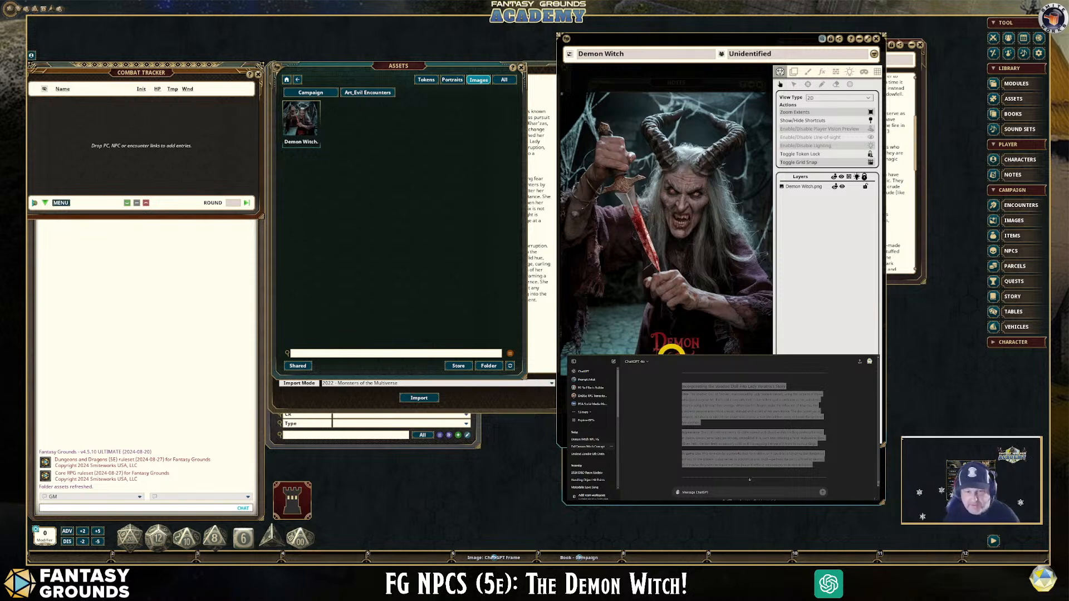
{"action": "scroll", "coordinate": [672, 353], "scroll_direction": "up", "scroll_amount": 4}
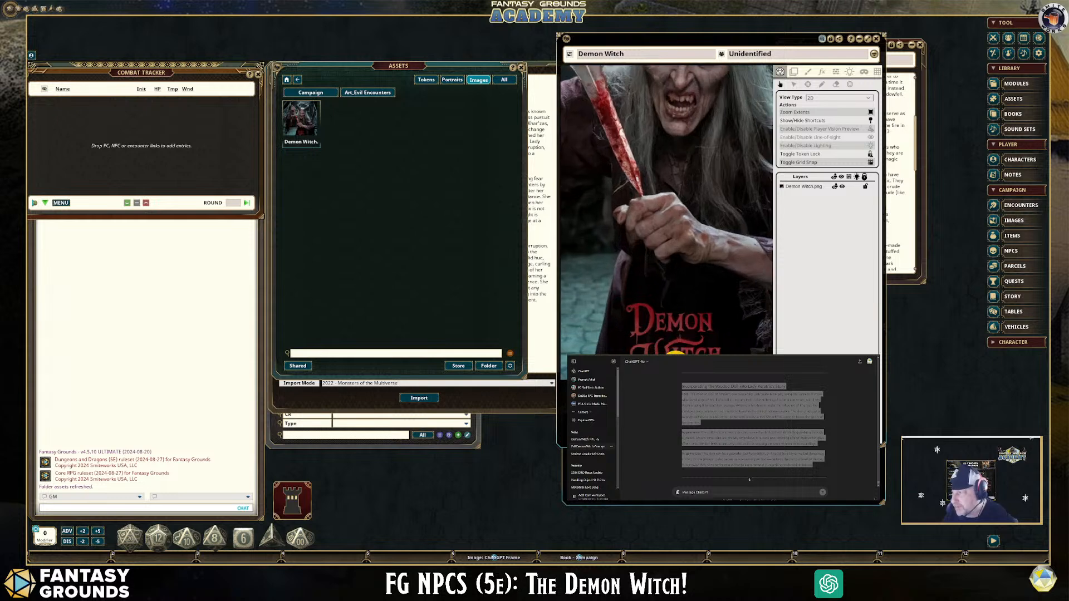
{"action": "scroll", "coordinate": [672, 354], "scroll_direction": "down", "scroll_amount": 5}
{"action": "scroll", "coordinate": [665, 350], "scroll_direction": "up", "scroll_amount": 2}
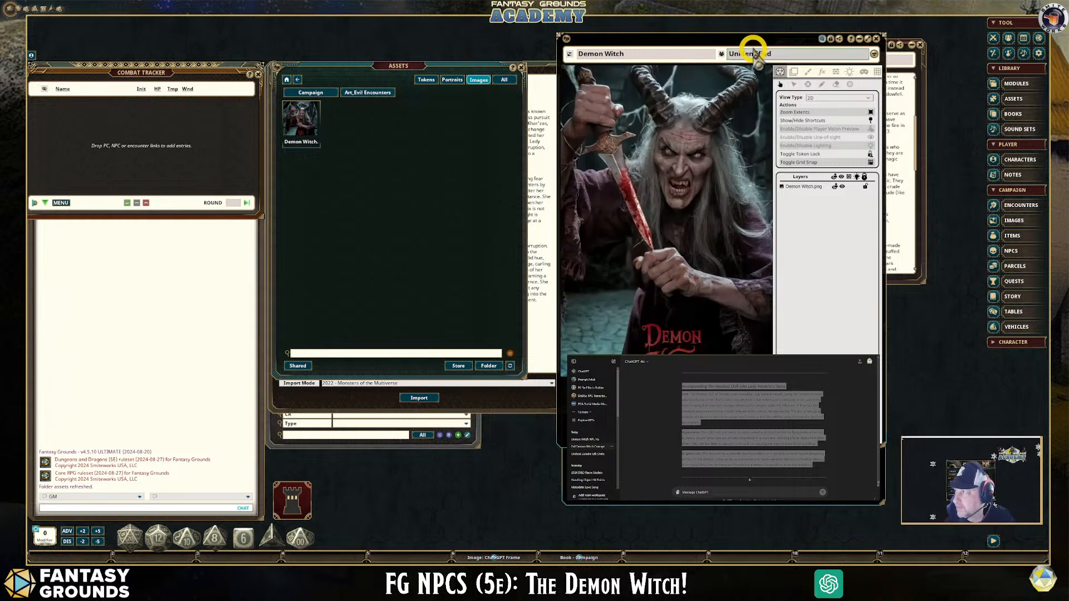
Step: Shift the Demon Witch image window slightly, shorten and widen it, and view the artwork at different magnifications
{"action": "left_click_drag", "start_coordinate": [752, 40], "coordinate": [770, 56]}
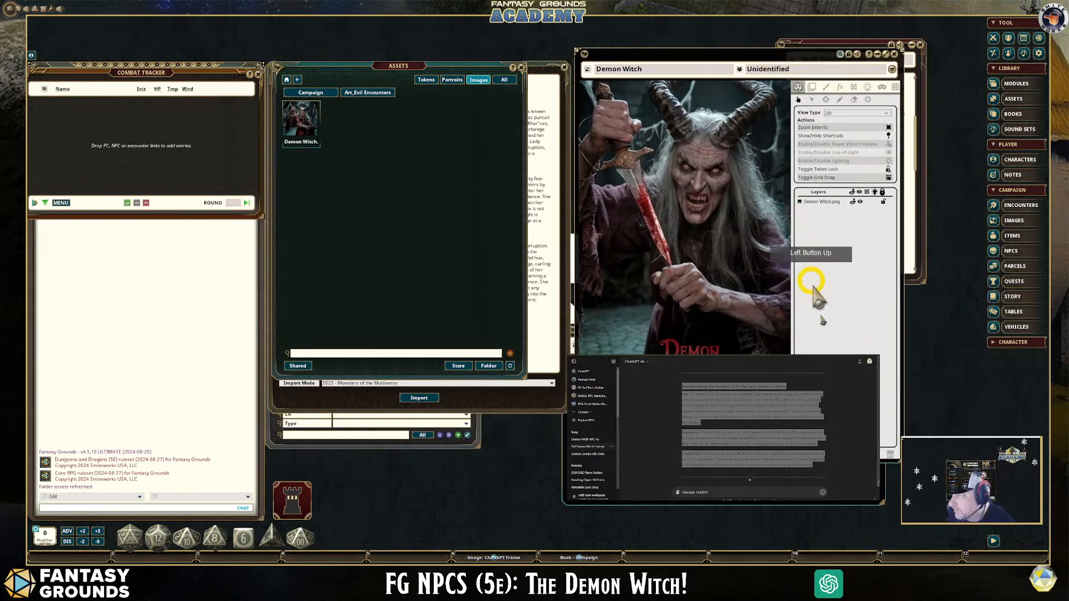
{"action": "left_click_drag", "start_coordinate": [896, 461], "coordinate": [907, 402]}
{"action": "scroll", "coordinate": [747, 310], "scroll_direction": "up", "scroll_amount": 5}
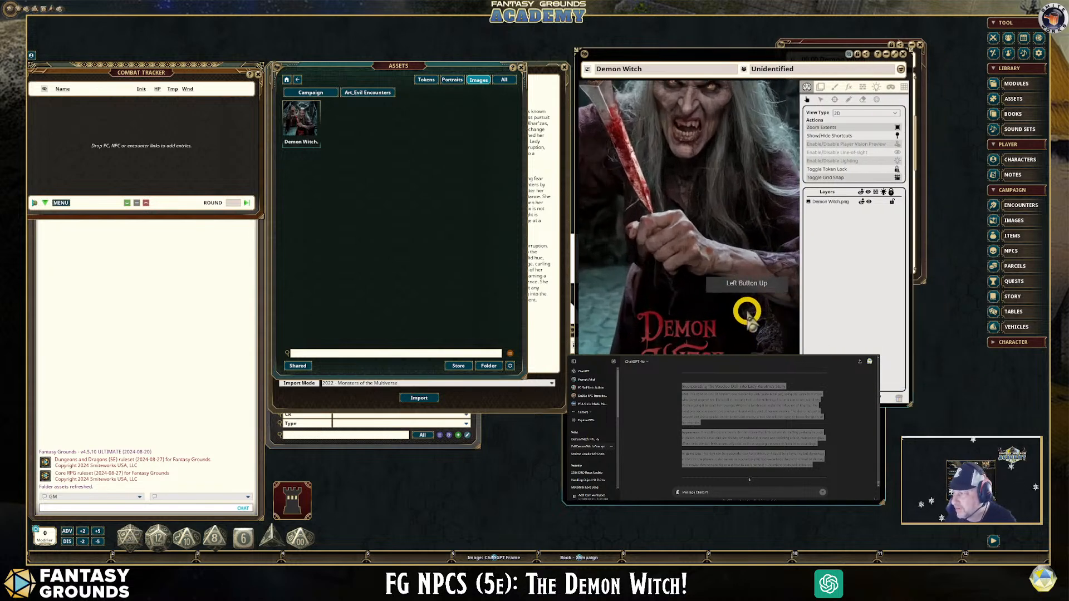
{"action": "scroll", "coordinate": [697, 315], "scroll_direction": "down", "scroll_amount": 4}
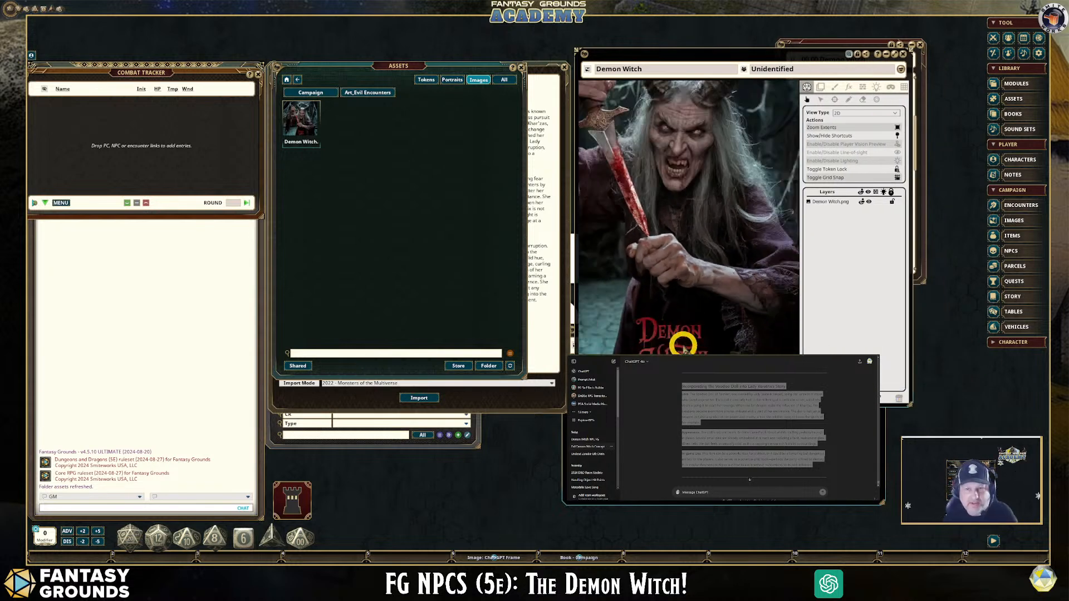
{"action": "scroll", "coordinate": [679, 292], "scroll_direction": "down", "scroll_amount": 3}
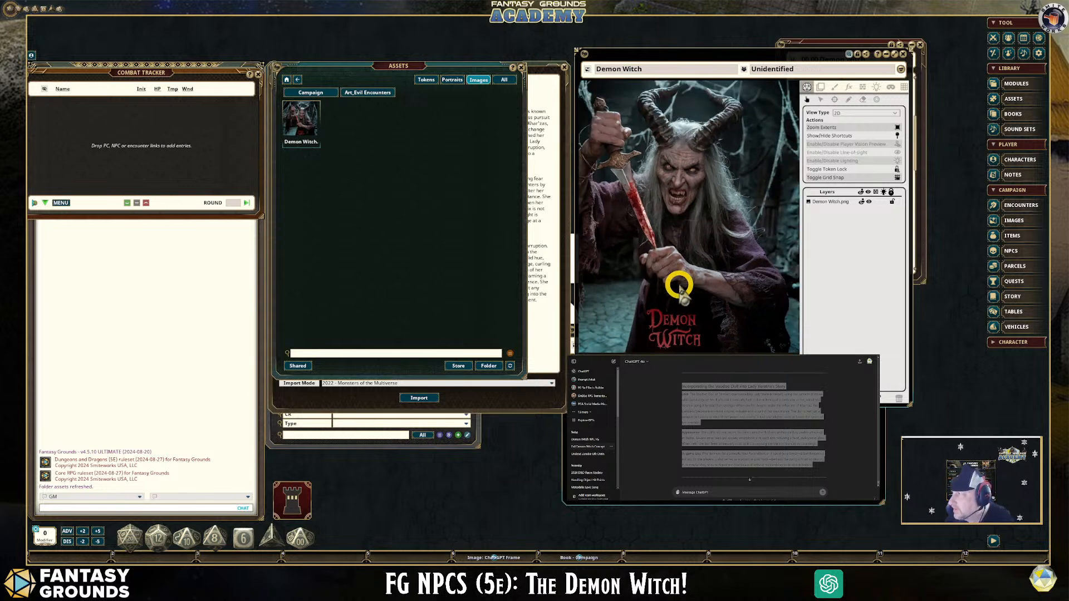
{"action": "scroll", "coordinate": [666, 231], "scroll_direction": "down", "scroll_amount": 2}
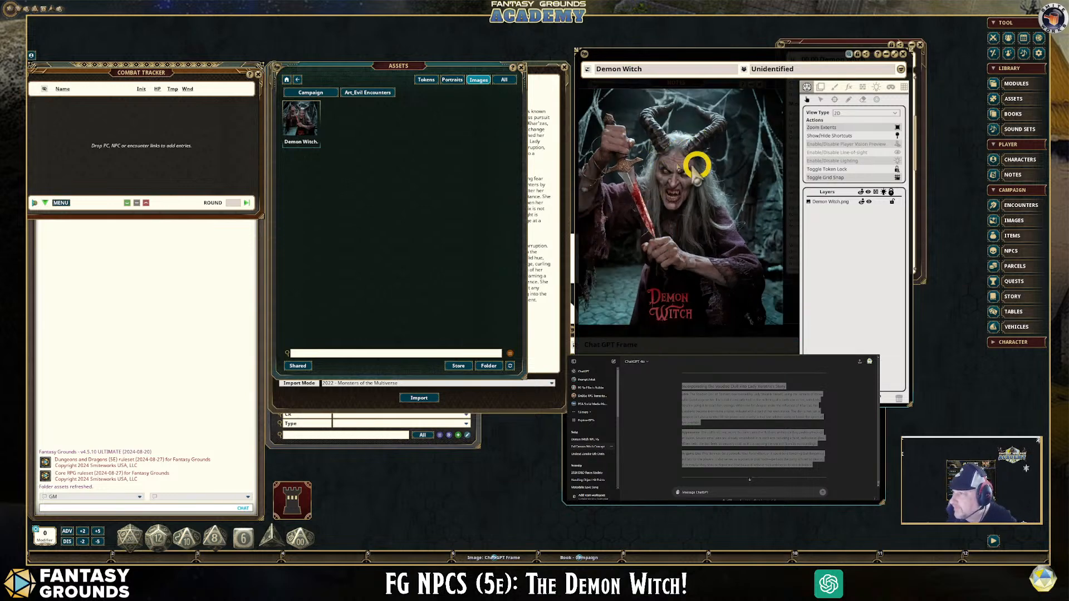
{"action": "scroll", "coordinate": [723, 239], "scroll_direction": "up", "scroll_amount": 4}
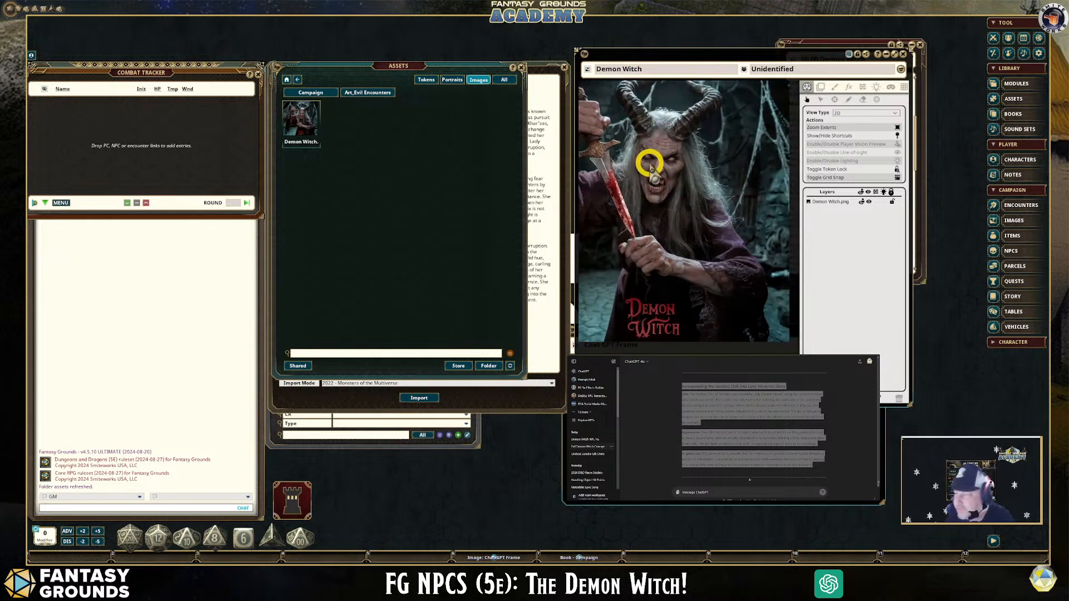
Step: Shrink the Demon Witch image window, line it up beside the 00.00 Demon Witch note, and close the assets
{"action": "left_click_drag", "start_coordinate": [743, 67], "coordinate": [727, 100]}
{"action": "left_click_drag", "start_coordinate": [888, 437], "coordinate": [746, 277]}
{"action": "left_click_drag", "start_coordinate": [637, 90], "coordinate": [718, 22]}
{"action": "left_click", "coordinate": [862, 235]}
{"action": "left_click", "coordinate": [656, 84]}
{"action": "left_click", "coordinate": [761, 85]}
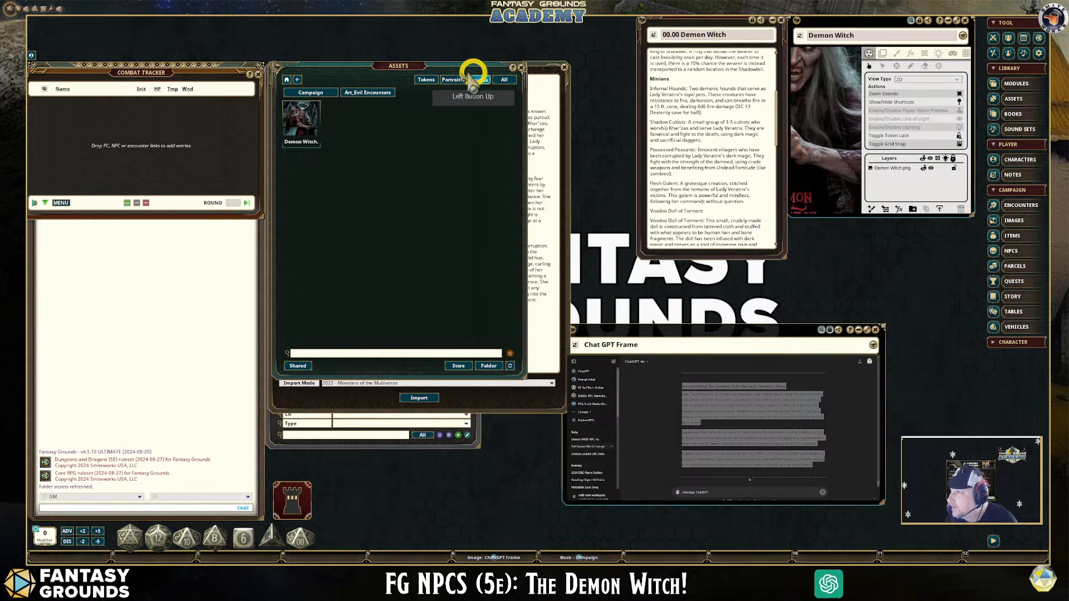
{"action": "left_click", "coordinate": [521, 67]}
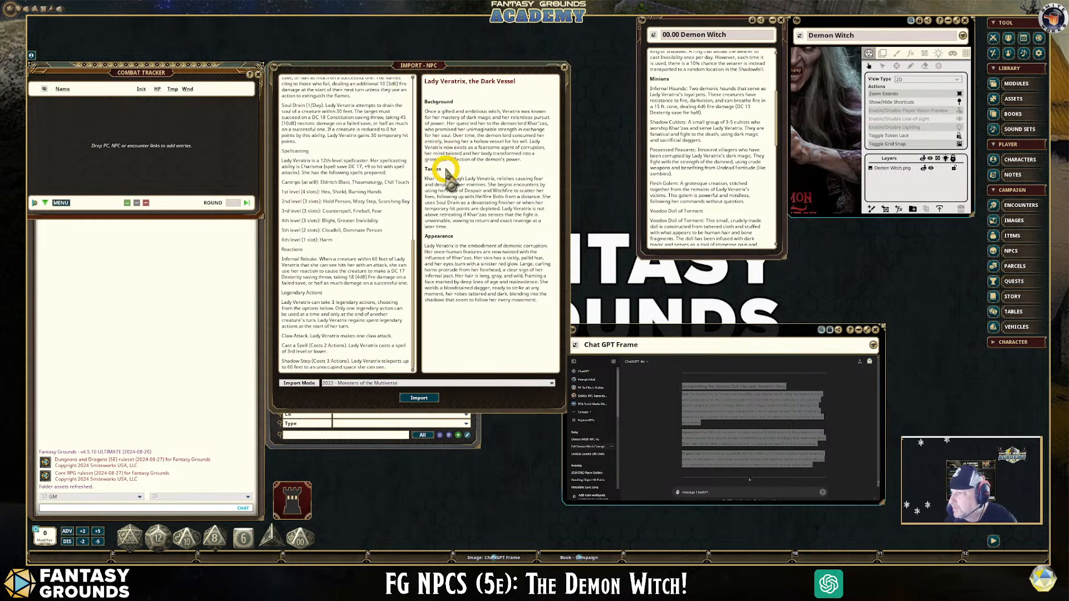
Step: Create a new group named "Infernal and Abyssal NPCs" in the campaign's NPC list
{"action": "left_click", "coordinate": [458, 434]}
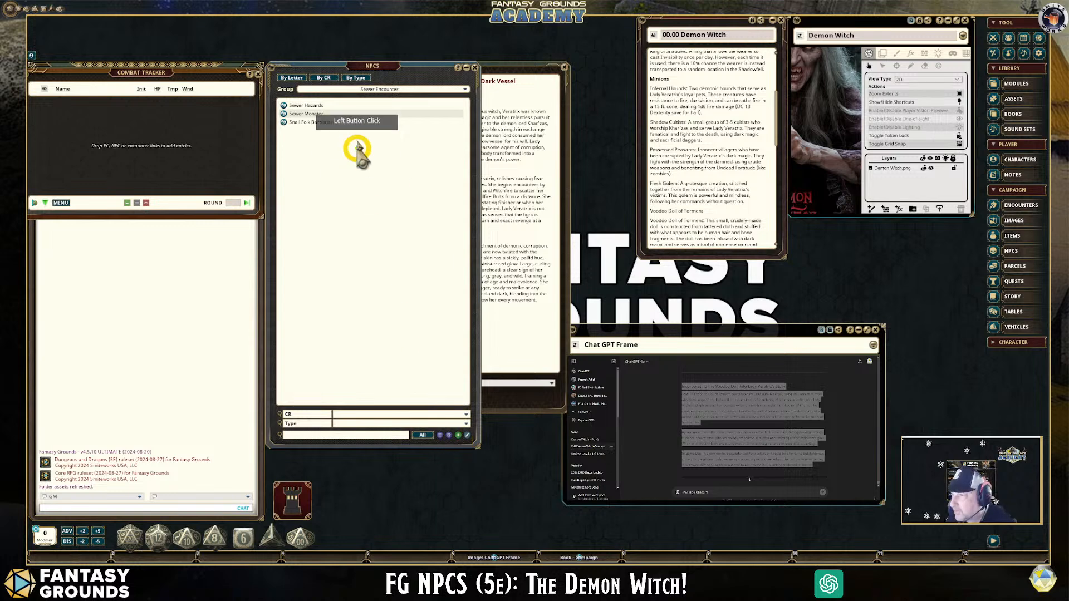
{"action": "left_click", "coordinate": [412, 92]}
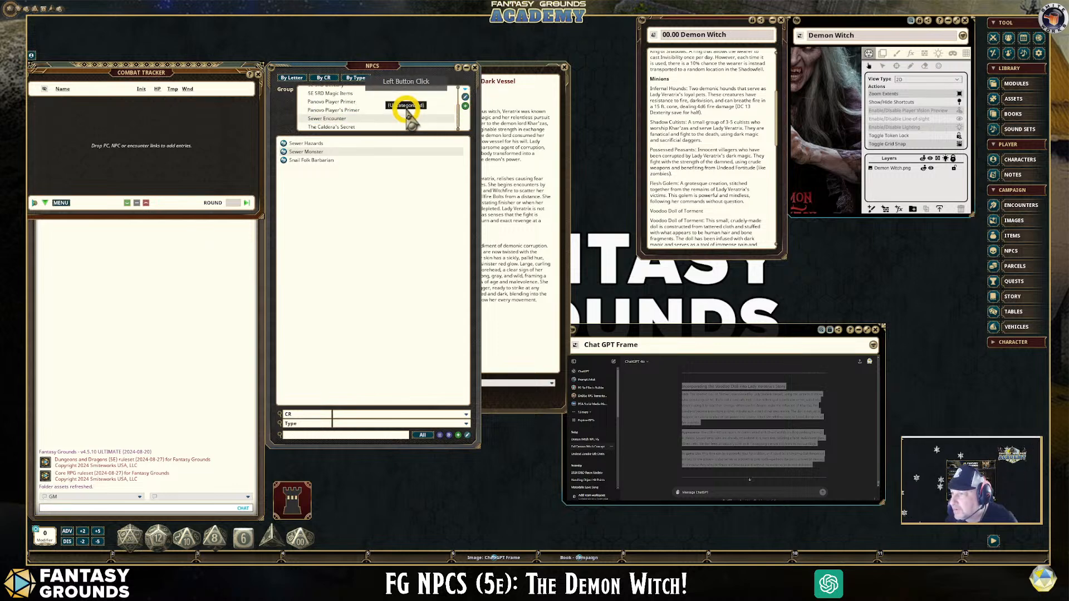
{"action": "scroll", "coordinate": [412, 119], "scroll_direction": "up", "scroll_amount": 3}
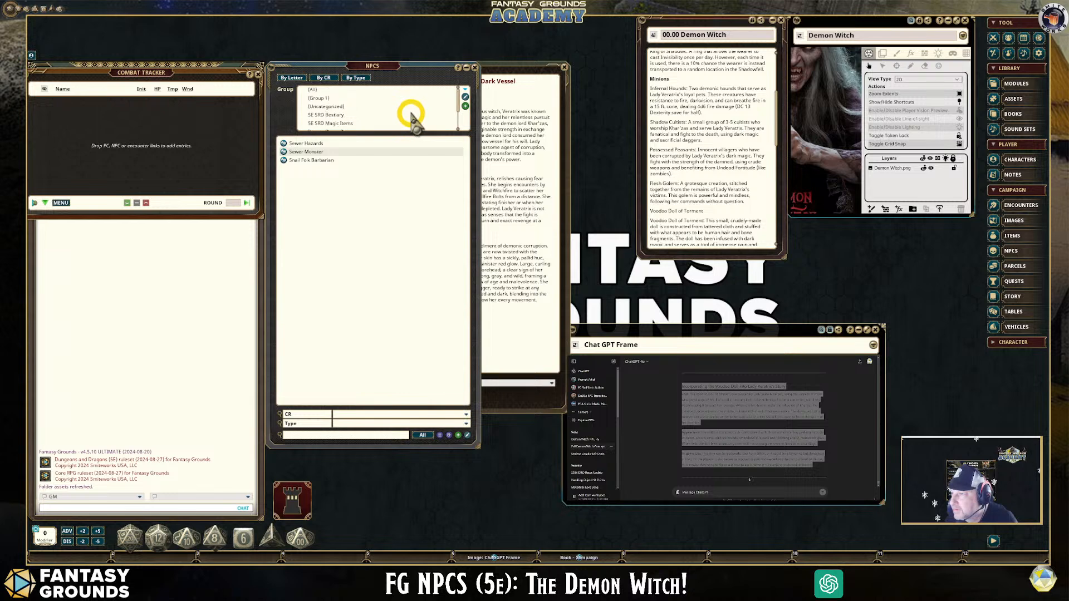
{"action": "left_click", "coordinate": [464, 97]}
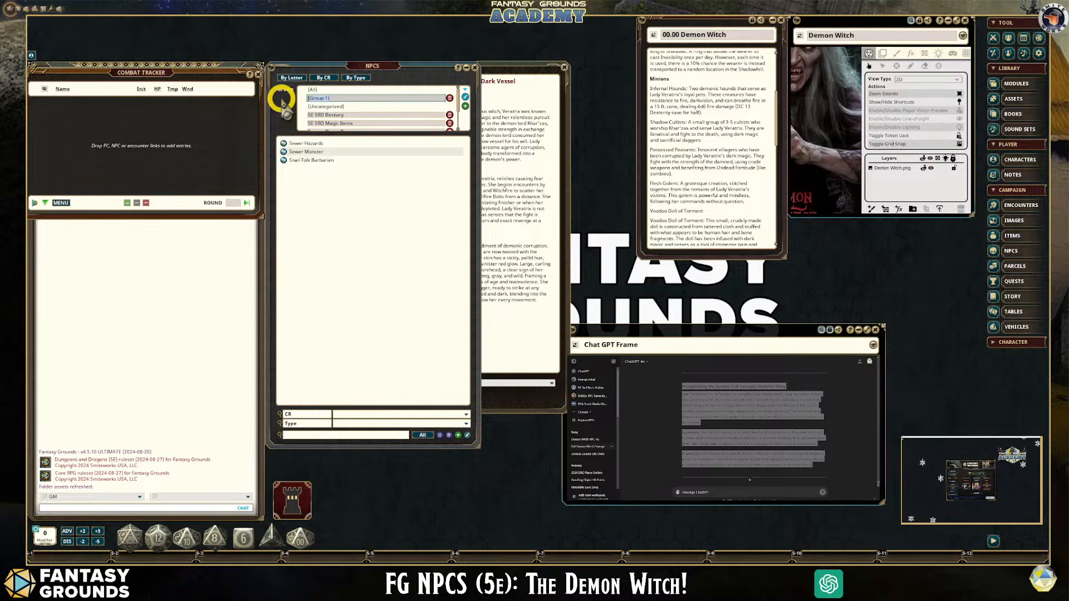
{"action": "type", "text": "Infernal"}
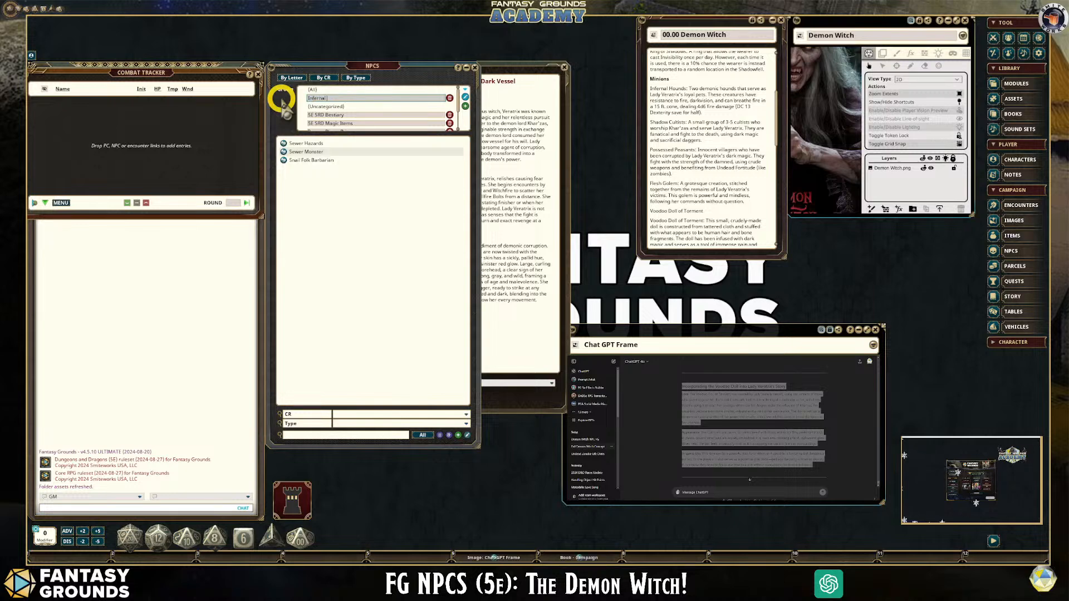
{"action": "type", "text": " and Abyssal NP"}
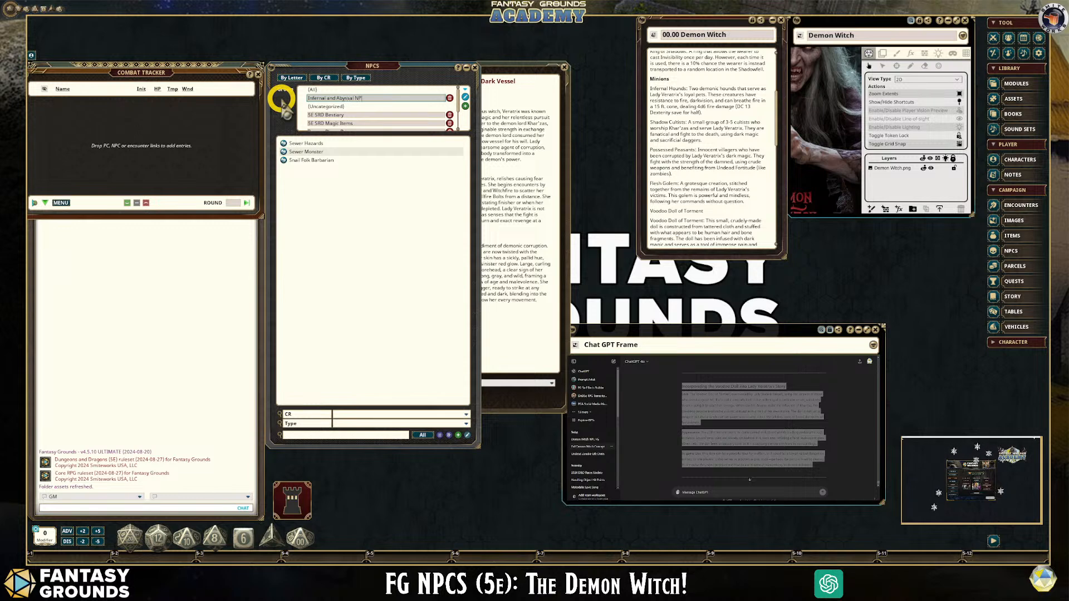
{"action": "type", "text": "Cs"}
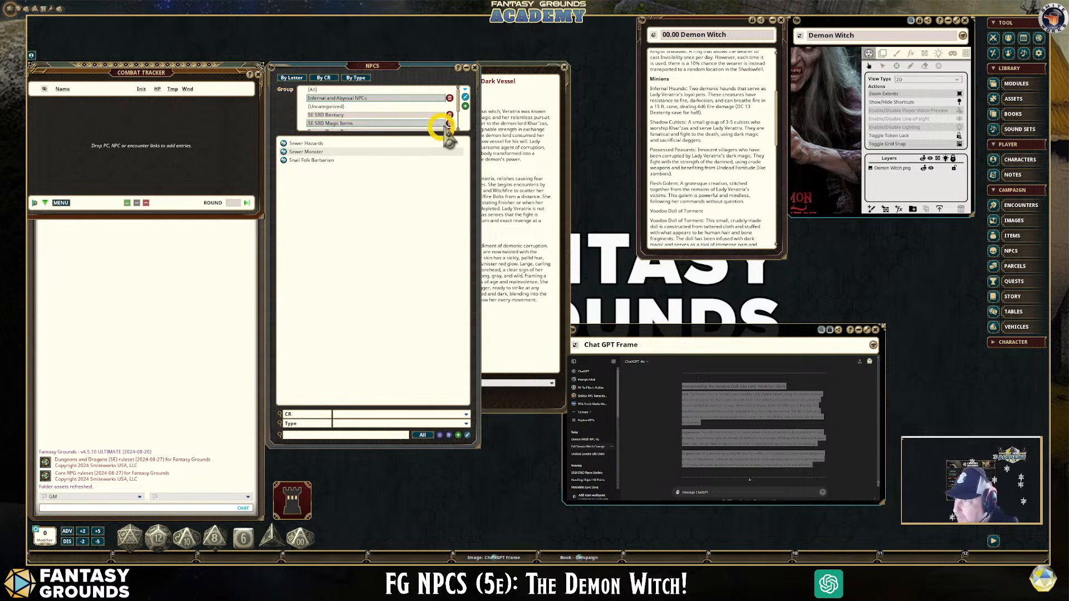
{"action": "left_click", "coordinate": [466, 98]}
Step: Select the "Infernal and Abyssal NPCs" group and move the NPC list clear of the NPC import window
{"action": "scroll", "coordinate": [437, 102], "scroll_direction": "down", "scroll_amount": 1}
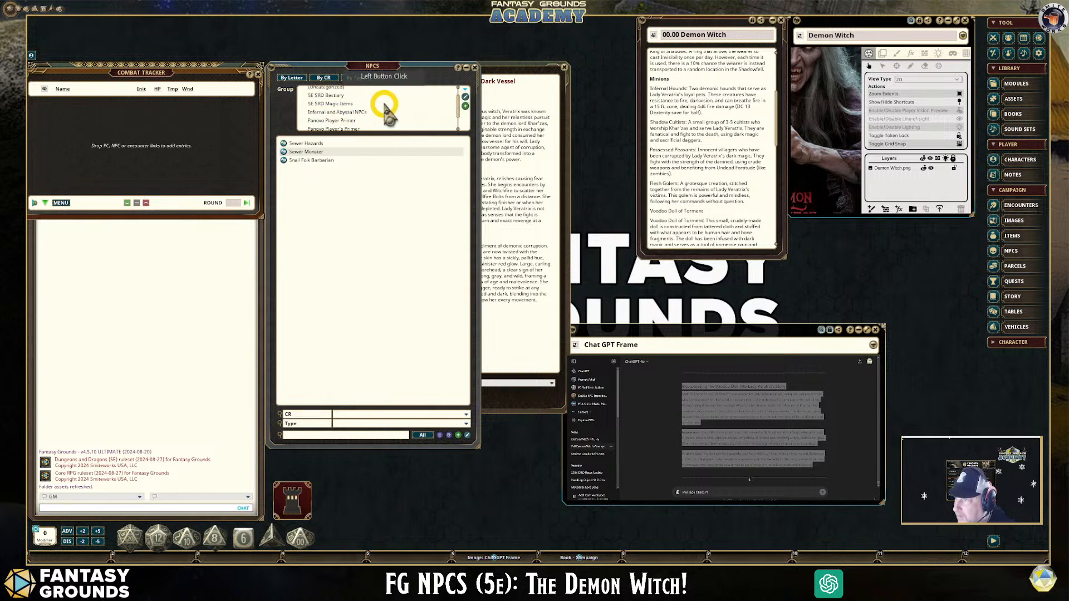
{"action": "left_click", "coordinate": [363, 114]}
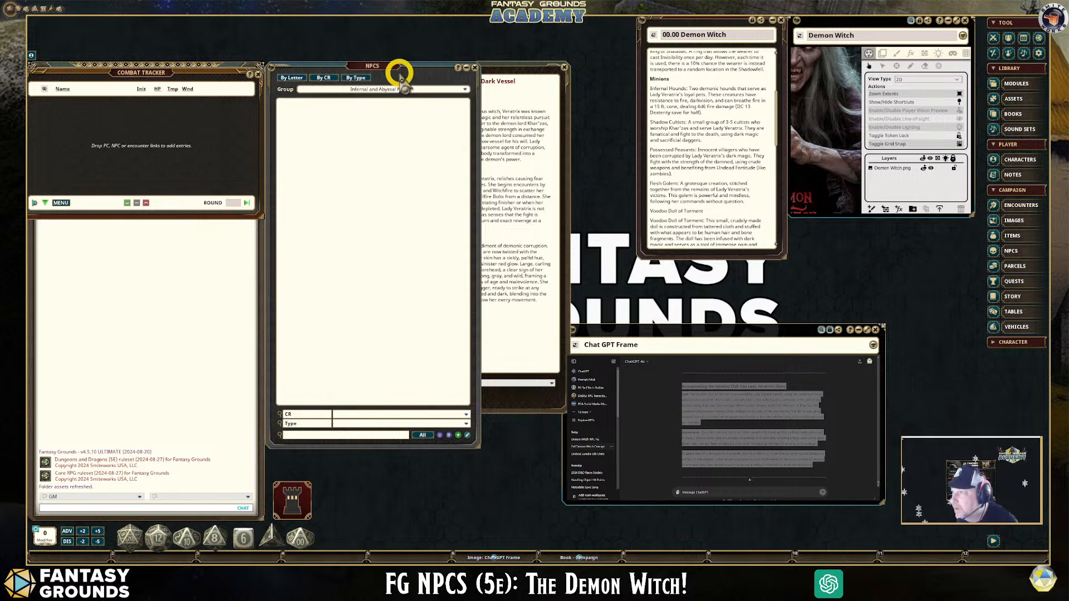
{"action": "left_click_drag", "start_coordinate": [399, 72], "coordinate": [294, 66]}
{"action": "left_click", "coordinate": [429, 67]}
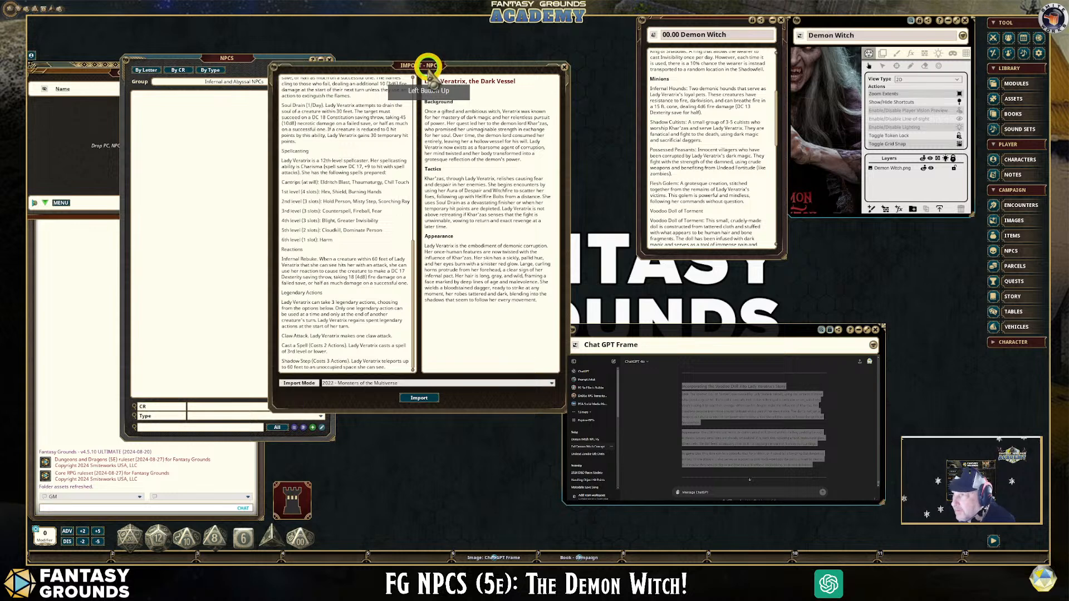
Step: Import the Lady Veratrix stat block and description as an NPC, and close the import window
{"action": "left_click", "coordinate": [423, 399]}
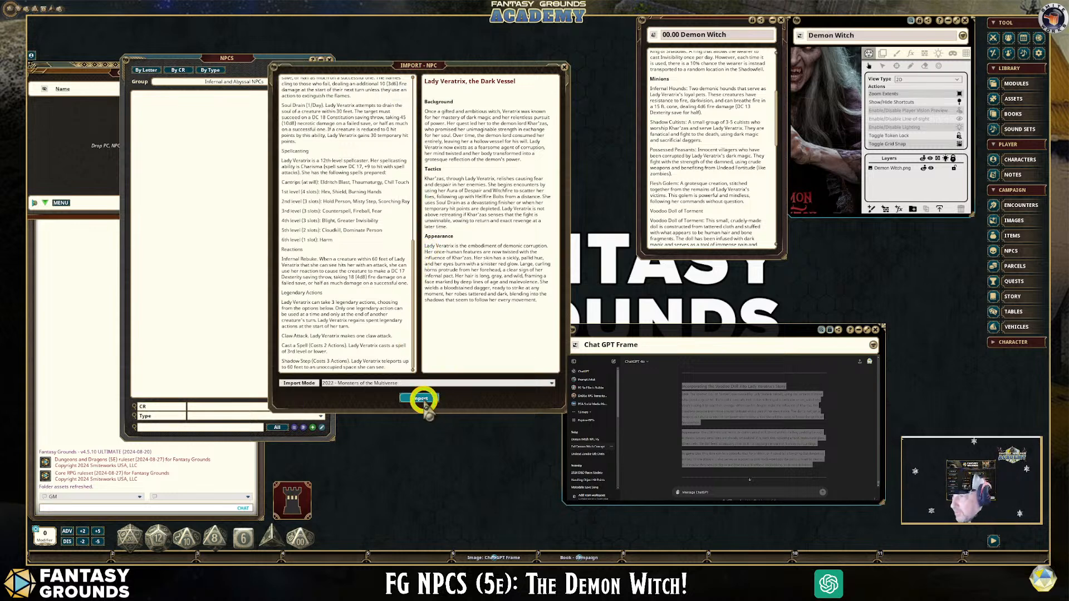
{"action": "left_click", "coordinate": [424, 399]}
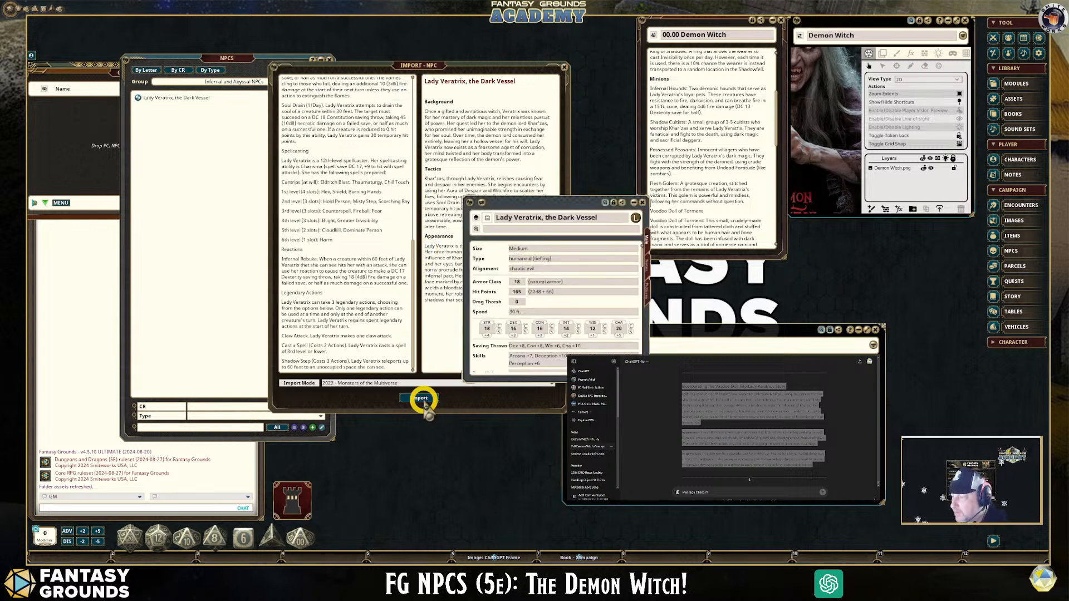
{"action": "left_click", "coordinate": [564, 67]}
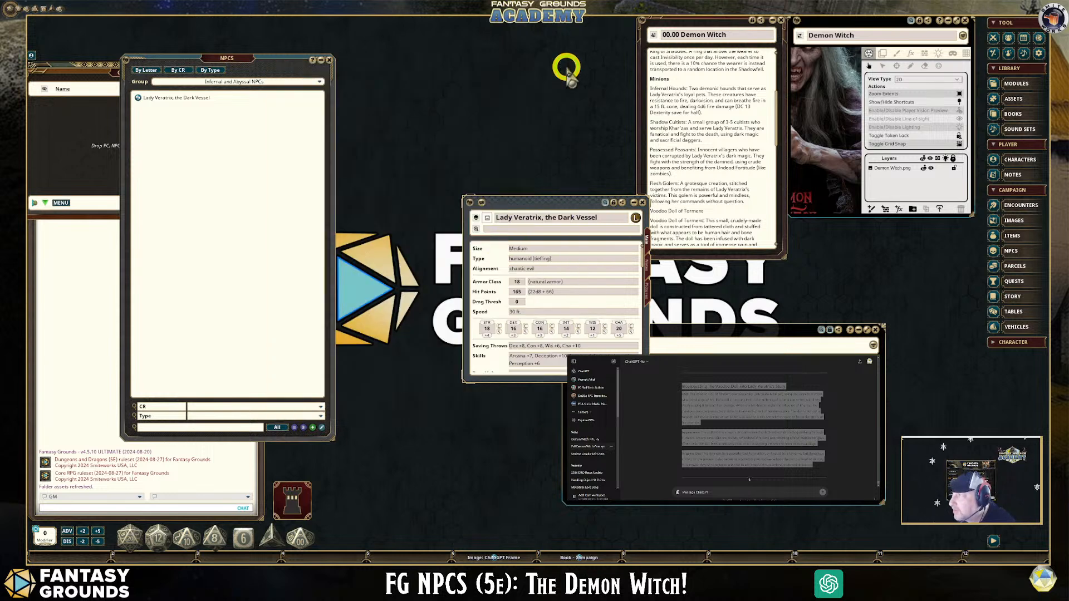
Step: Place the Lady Veratrix record beside the NPC list and lengthen it to show her traits and actions
{"action": "left_click_drag", "start_coordinate": [565, 202], "coordinate": [429, 56]}
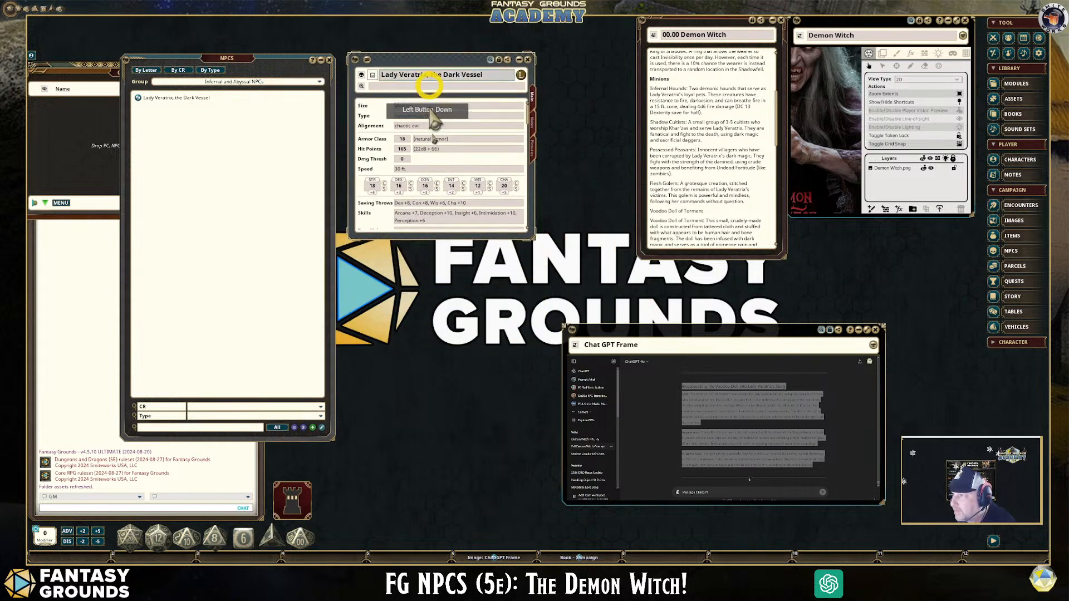
{"action": "left_click_drag", "start_coordinate": [441, 239], "coordinate": [444, 491]}
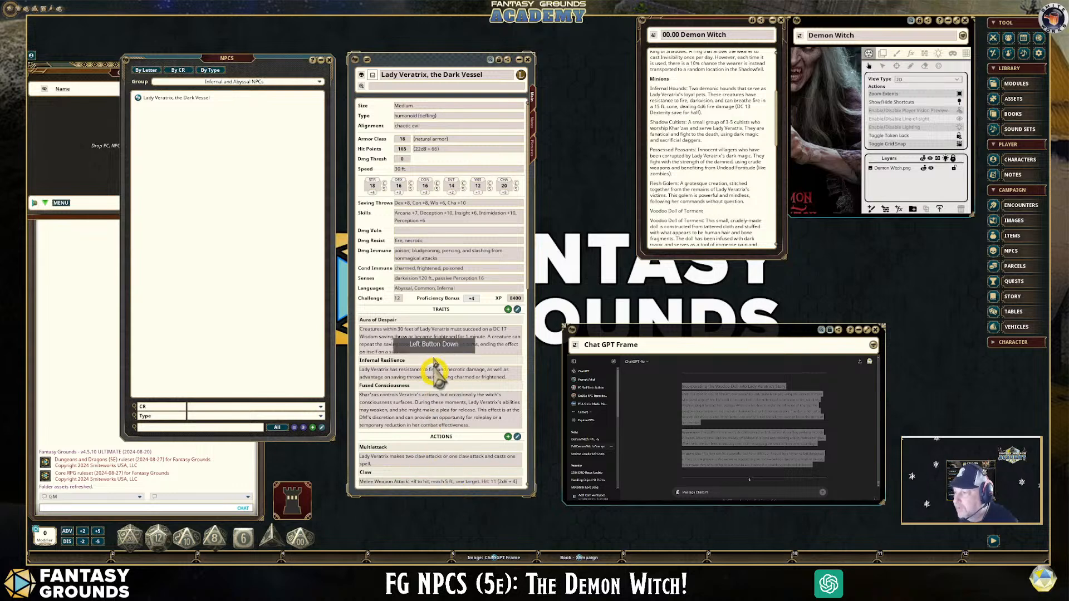
{"action": "scroll", "coordinate": [441, 291], "scroll_direction": "down", "scroll_amount": 2}
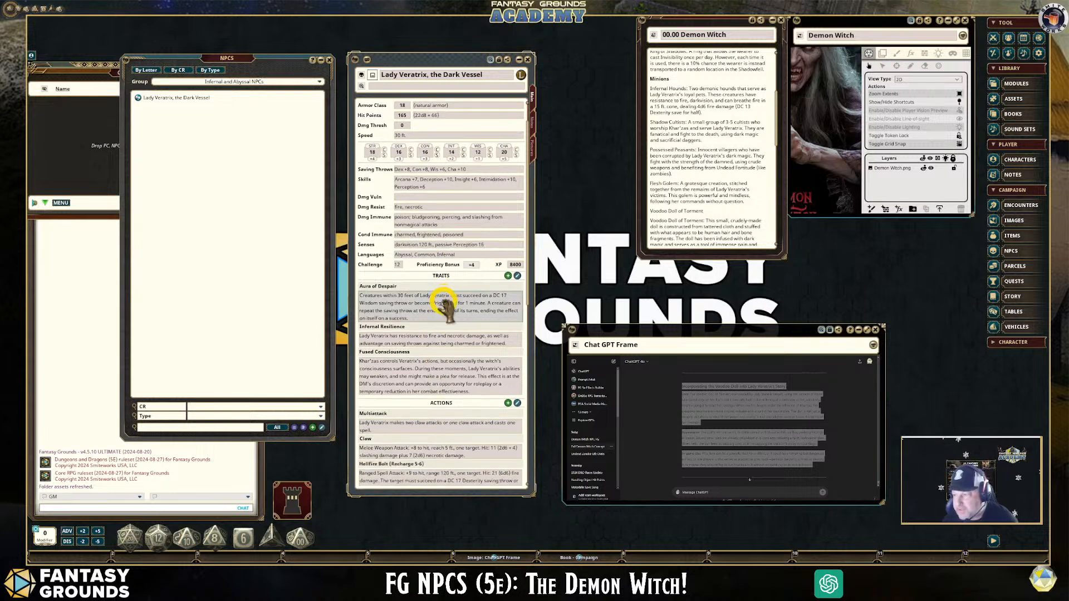
Step: Review Lady Veratrix's imported statistics, traits, actions, spellcasting, reactions and legendary actions in her NPC record
{"action": "scroll", "coordinate": [443, 303], "scroll_direction": "down", "scroll_amount": 2}
{"action": "scroll", "coordinate": [452, 392], "scroll_direction": "down", "scroll_amount": 2}
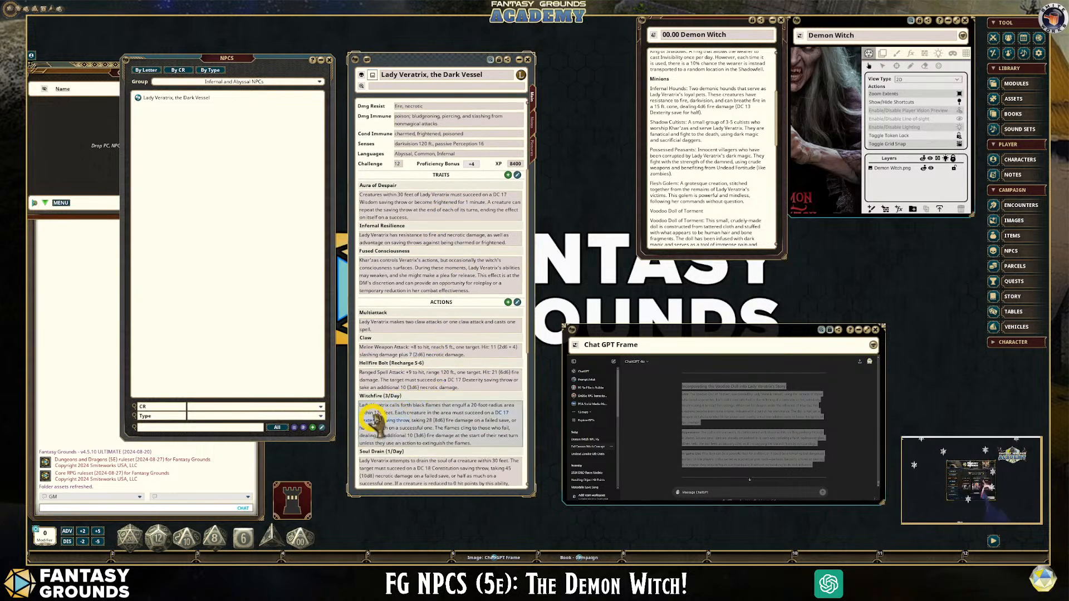
{"action": "scroll", "coordinate": [412, 437], "scroll_direction": "down", "scroll_amount": 2}
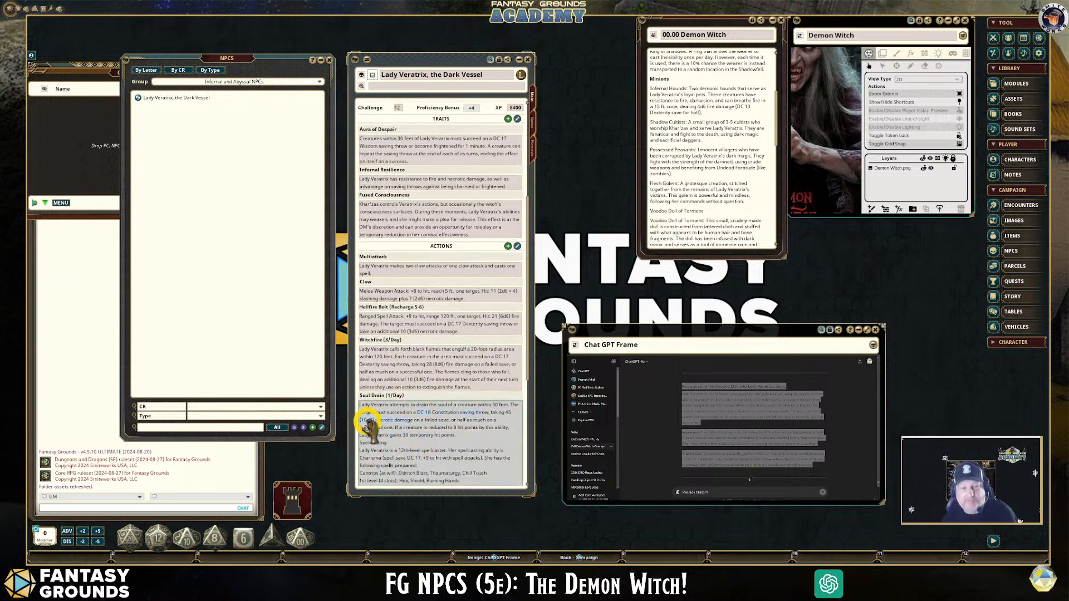
{"action": "scroll", "coordinate": [438, 440], "scroll_direction": "down", "scroll_amount": 5}
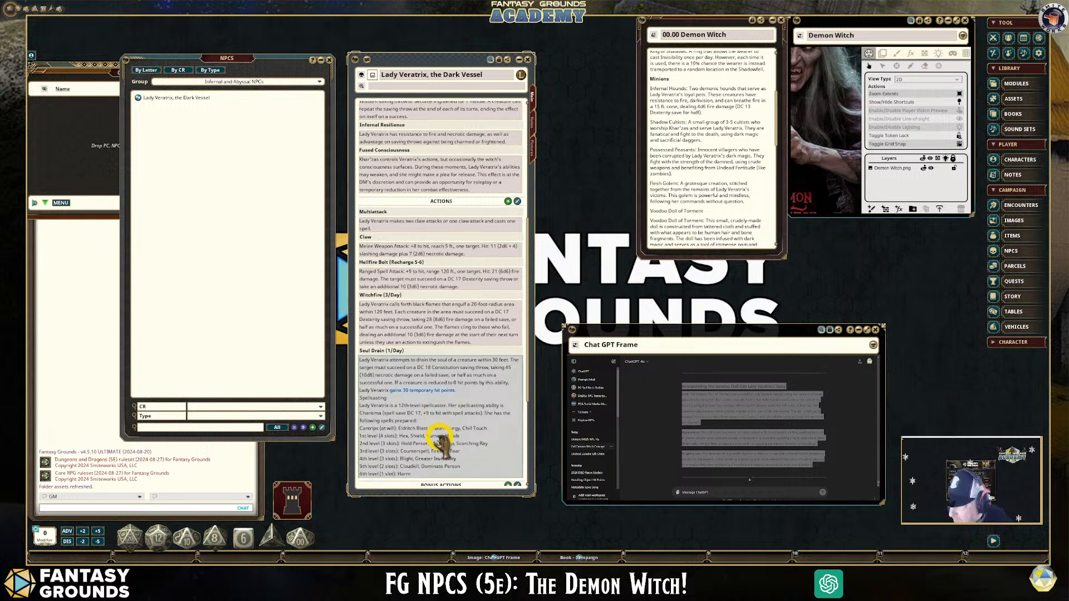
{"action": "scroll", "coordinate": [438, 440], "scroll_direction": "down", "scroll_amount": 2}
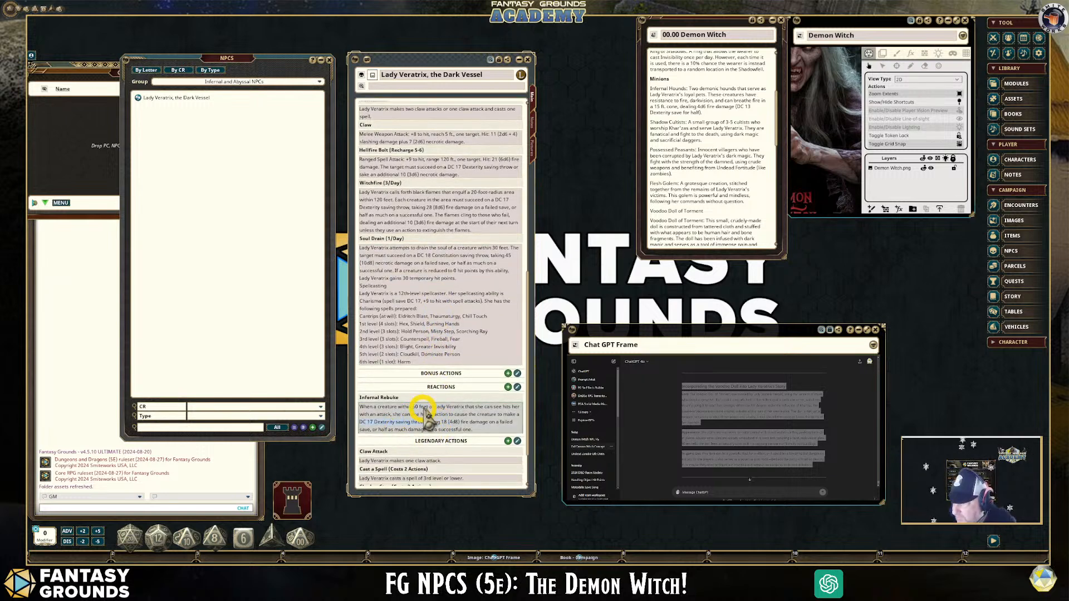
{"action": "scroll", "coordinate": [419, 442], "scroll_direction": "down", "scroll_amount": 2}
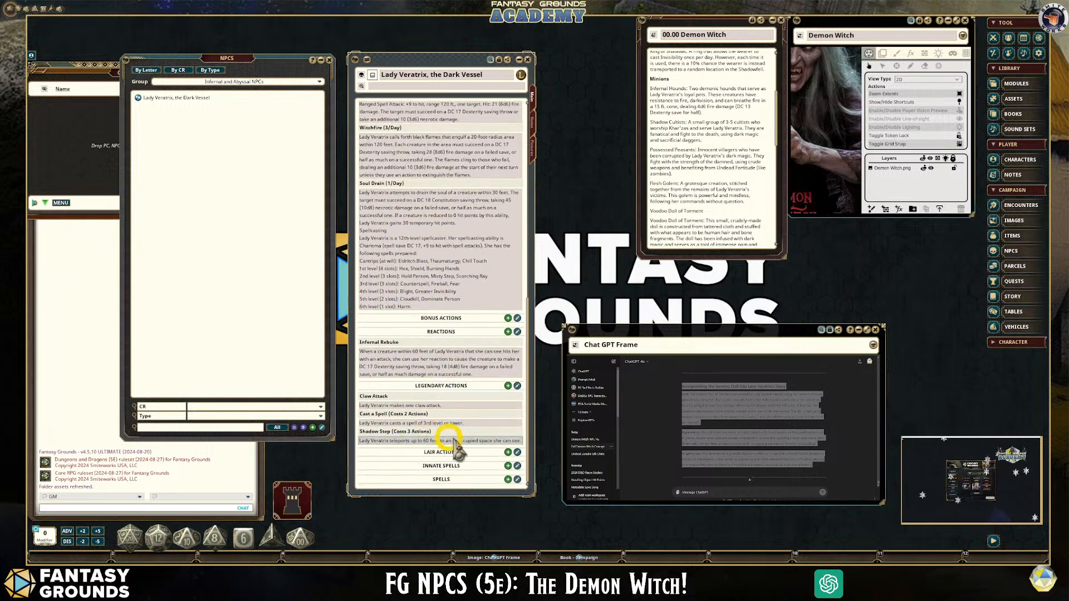
{"action": "scroll", "coordinate": [461, 428], "scroll_direction": "up", "scroll_amount": 1}
{"action": "scroll", "coordinate": [461, 429], "scroll_direction": "up", "scroll_amount": 10}
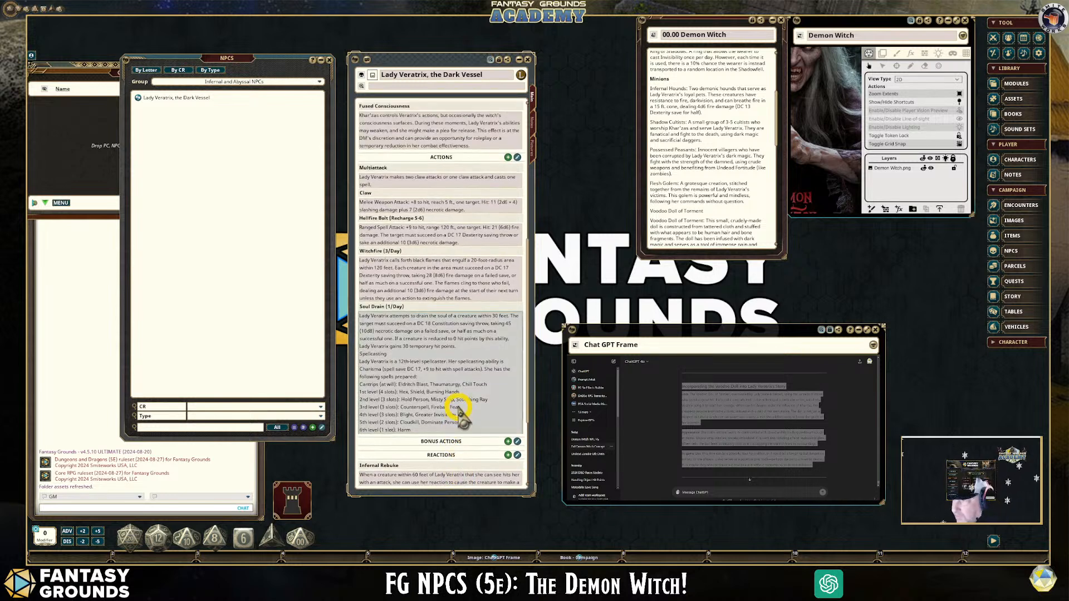
{"action": "scroll", "coordinate": [455, 385], "scroll_direction": "up", "scroll_amount": 7}
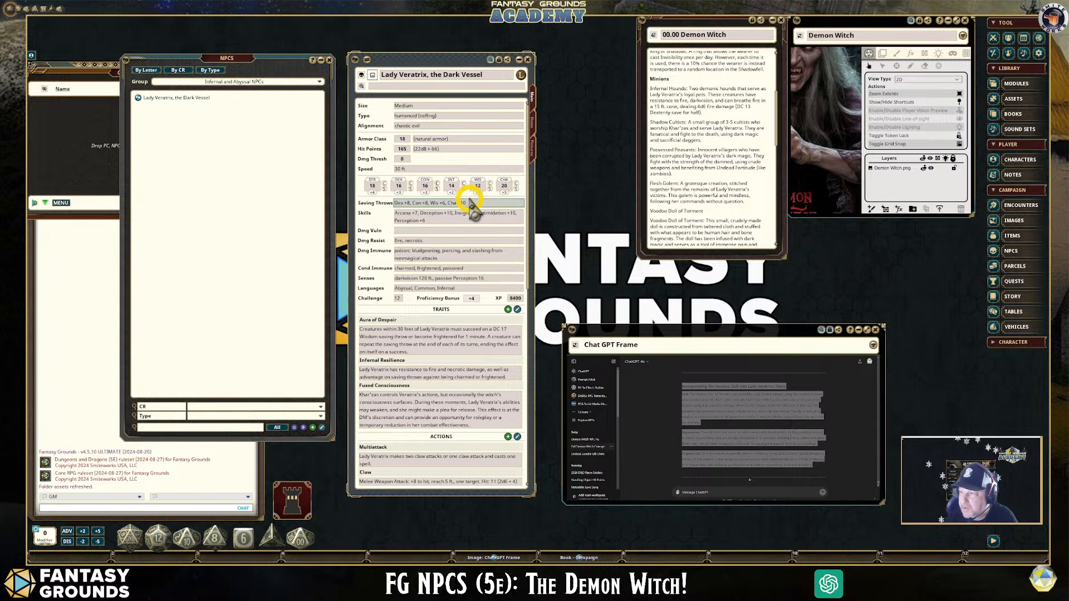
{"action": "scroll", "coordinate": [468, 223], "scroll_direction": "down", "scroll_amount": 2}
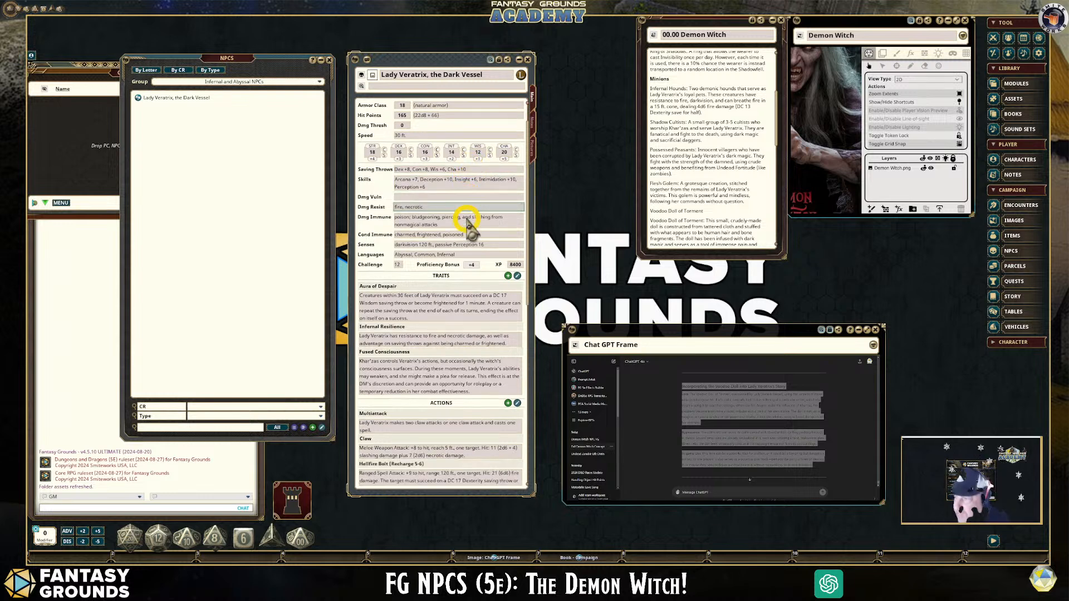
{"action": "scroll", "coordinate": [467, 220], "scroll_direction": "down", "scroll_amount": 3}
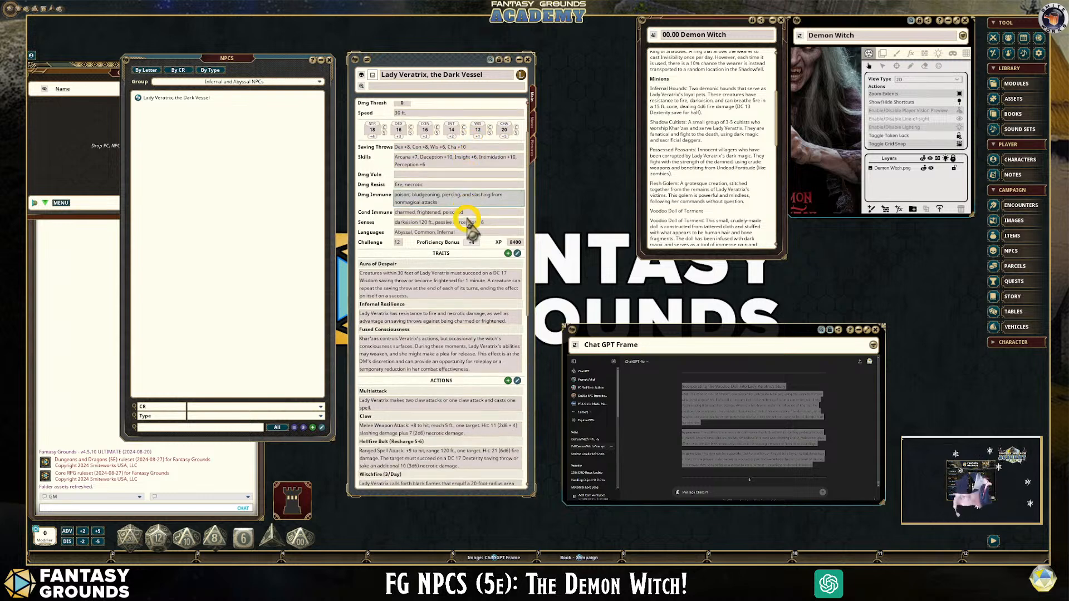
Step: Check the background, tactics, appearance and stat block text in Lady Veratrix's notes, and view her picture and token page
{"action": "left_click", "coordinate": [531, 122]}
{"action": "scroll", "coordinate": [449, 189], "scroll_direction": "down", "scroll_amount": 2}
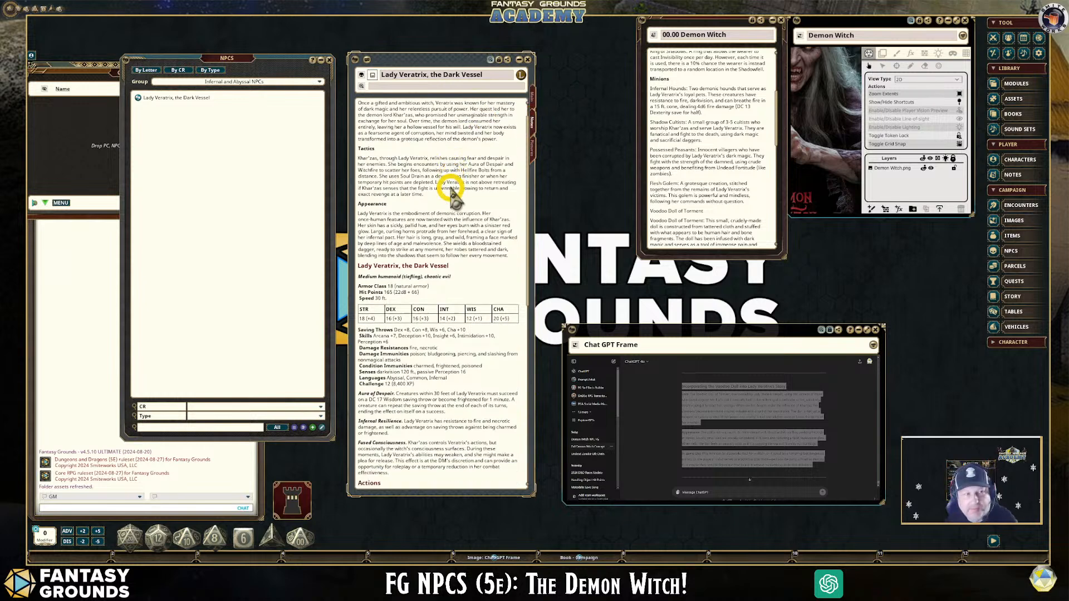
{"action": "scroll", "coordinate": [451, 192], "scroll_direction": "down", "scroll_amount": 1}
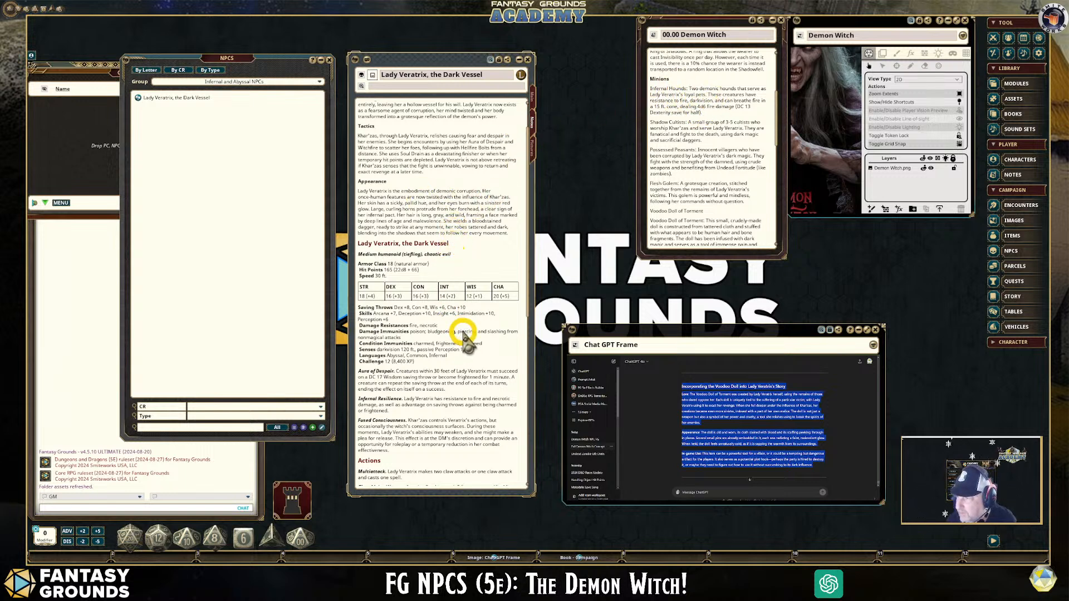
{"action": "scroll", "coordinate": [475, 192], "scroll_direction": "up", "scroll_amount": 2}
{"action": "left_click", "coordinate": [476, 190]}
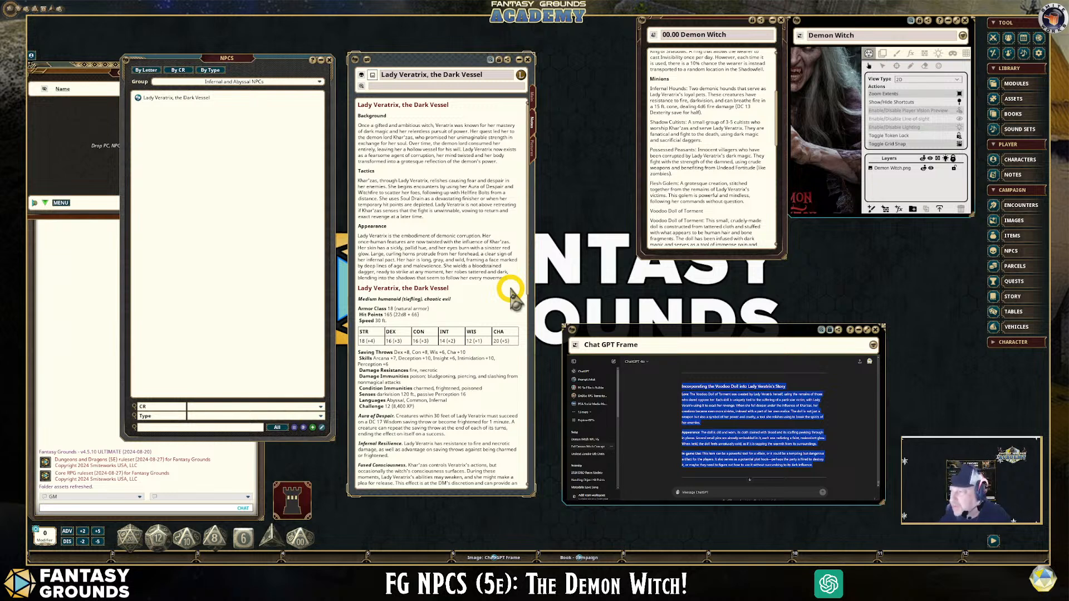
{"action": "scroll", "coordinate": [490, 310], "scroll_direction": "down", "scroll_amount": 3}
{"action": "scroll", "coordinate": [466, 310], "scroll_direction": "down", "scroll_amount": 3}
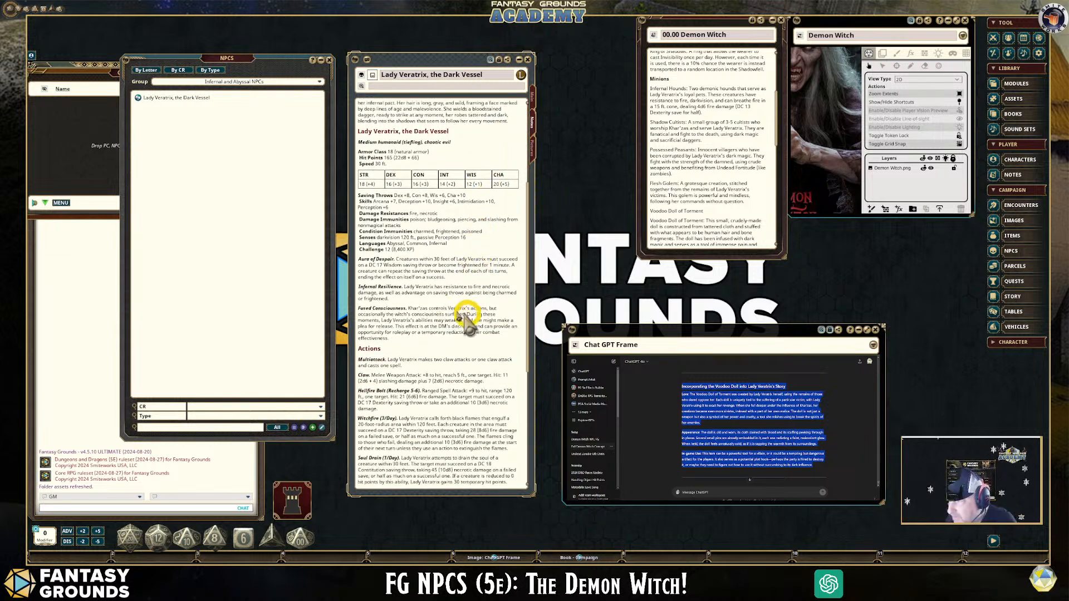
{"action": "scroll", "coordinate": [417, 269], "scroll_direction": "down", "scroll_amount": 3}
{"action": "scroll", "coordinate": [421, 290], "scroll_direction": "down", "scroll_amount": 8}
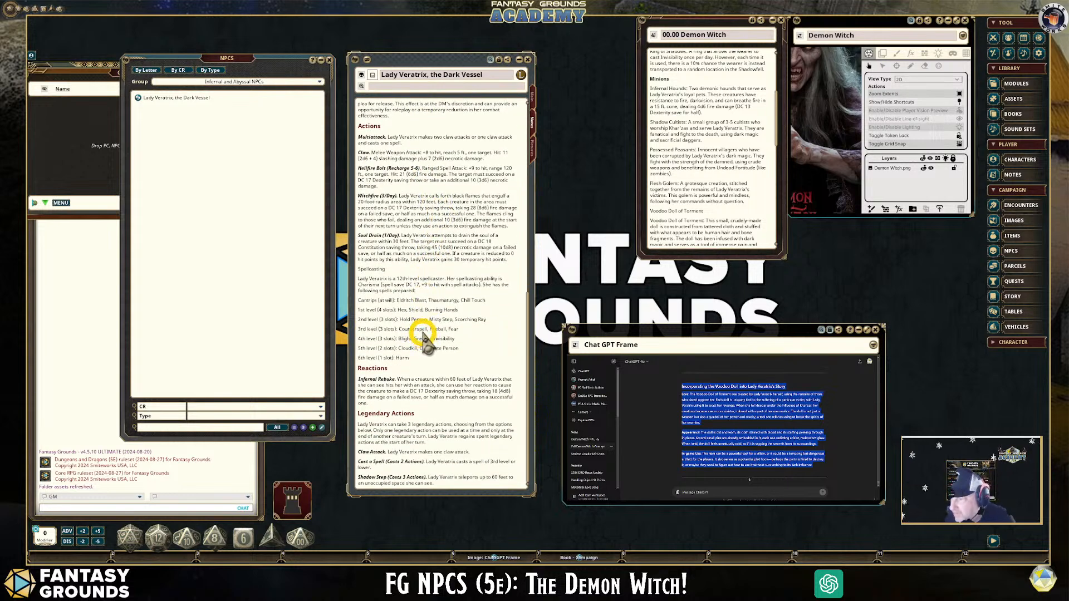
{"action": "scroll", "coordinate": [423, 334], "scroll_direction": "up", "scroll_amount": 2}
{"action": "scroll", "coordinate": [423, 328], "scroll_direction": "down", "scroll_amount": 2}
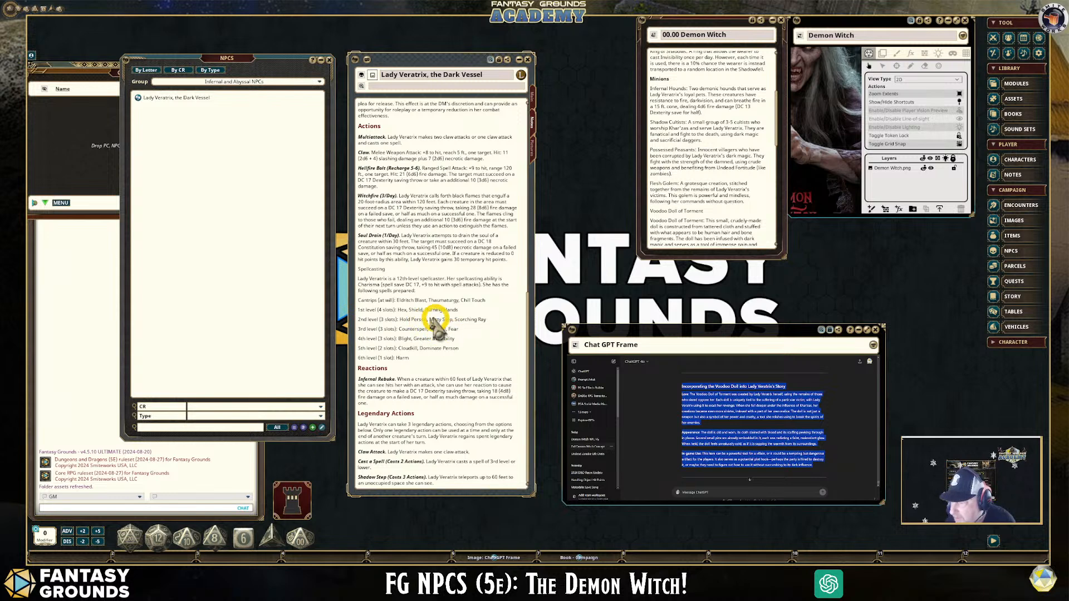
{"action": "scroll", "coordinate": [410, 256], "scroll_direction": "up", "scroll_amount": 5}
{"action": "scroll", "coordinate": [413, 253], "scroll_direction": "up", "scroll_amount": 12}
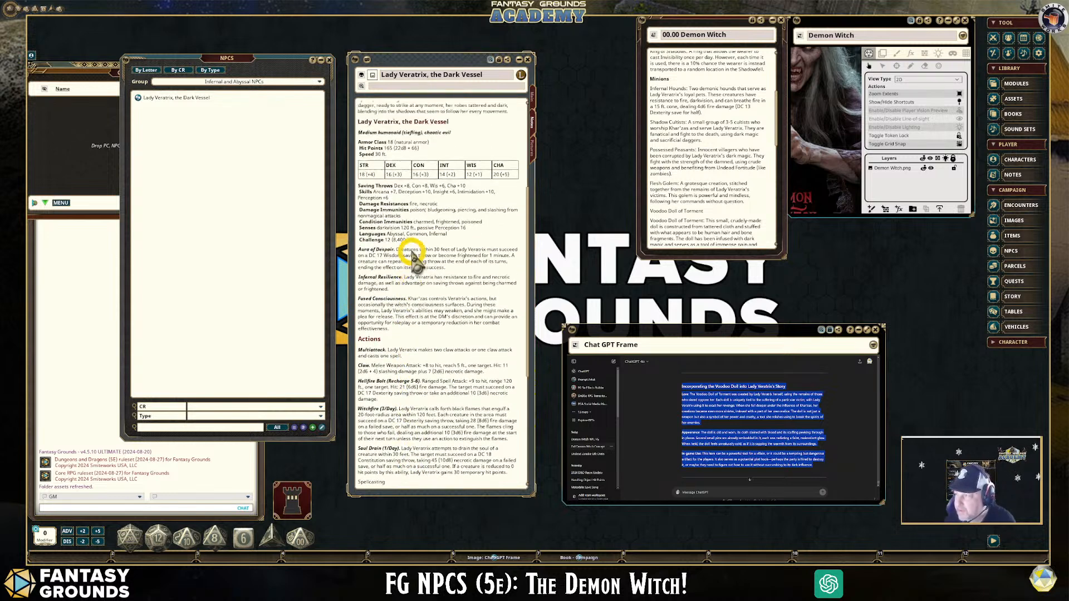
{"action": "left_click", "coordinate": [534, 151]}
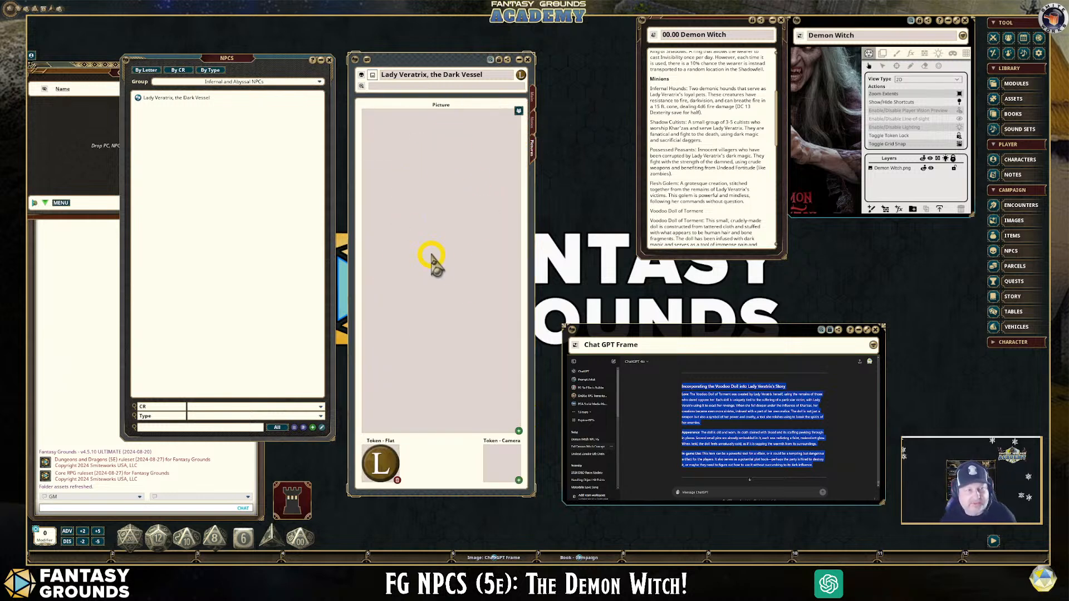
Step: Move the Demon Witch note beside the Lady Veratrix record and enlarge it to fill the space above the Chat GPT Frame
{"action": "left_click_drag", "start_coordinate": [718, 33], "coordinate": [627, 43]}
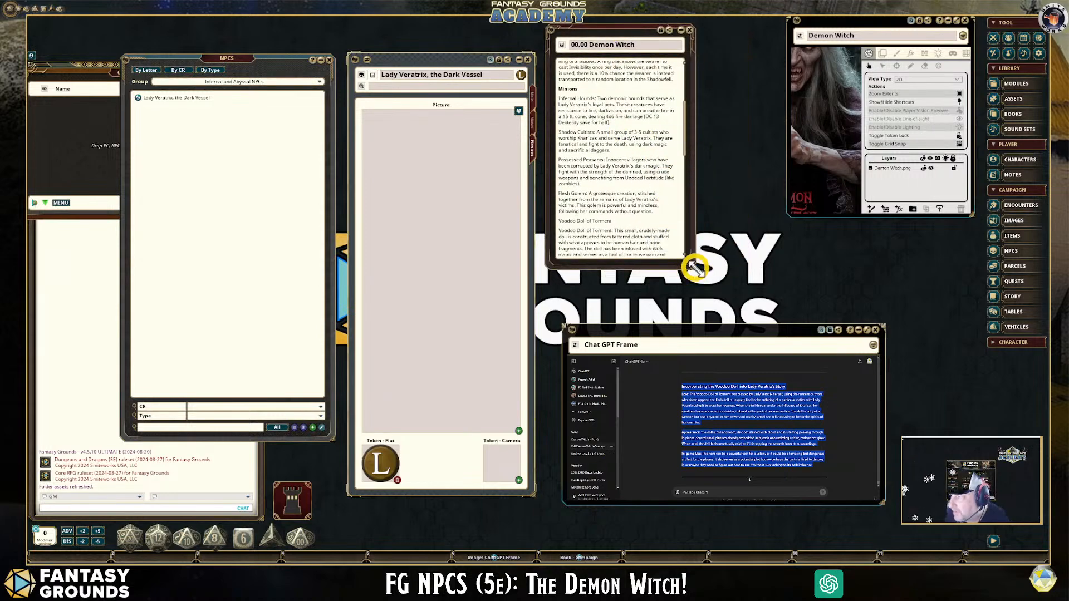
{"action": "left_click_drag", "start_coordinate": [696, 270], "coordinate": [806, 437]}
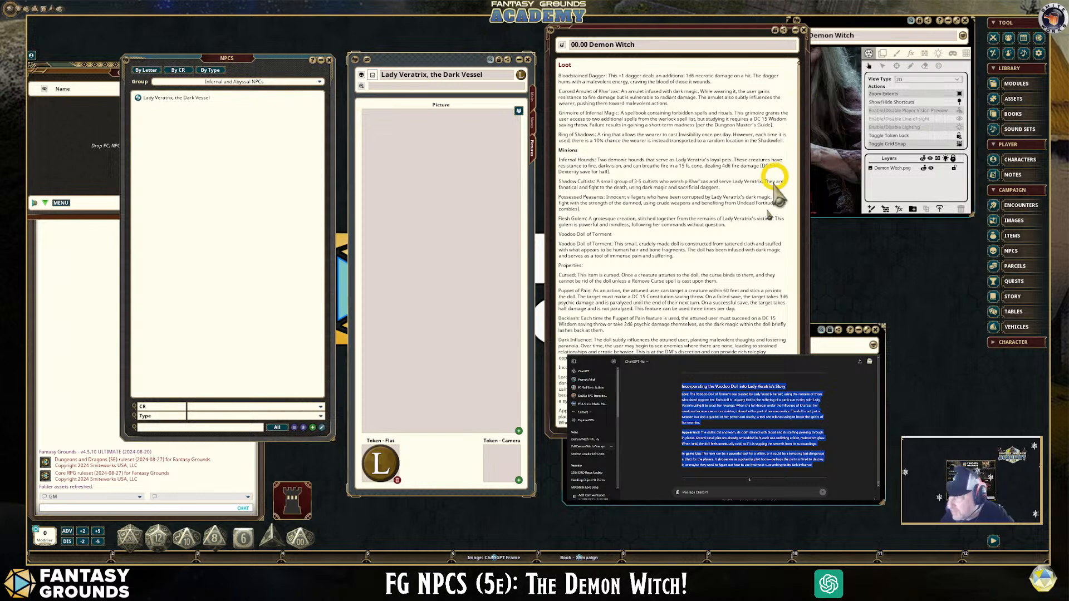
{"action": "scroll", "coordinate": [693, 305], "scroll_direction": "down", "scroll_amount": 2}
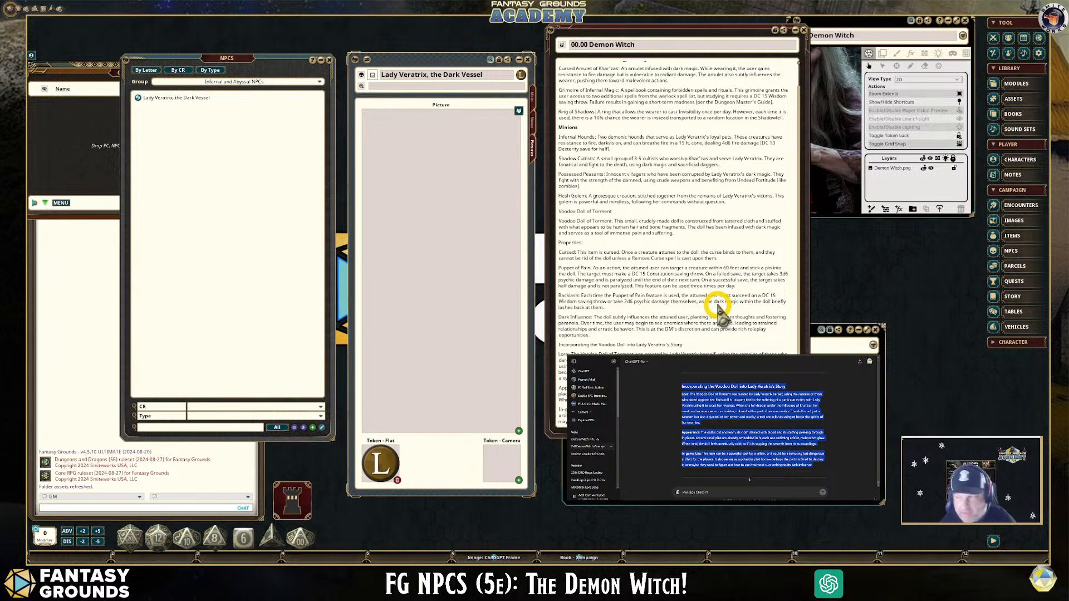
{"action": "scroll", "coordinate": [700, 362], "scroll_direction": "up", "scroll_amount": 1}
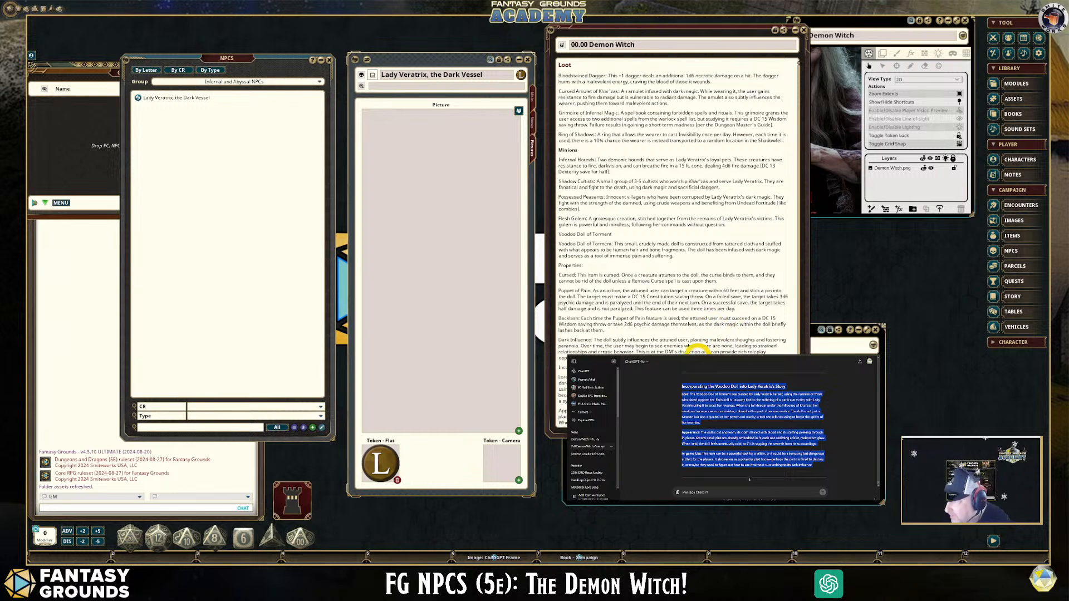
{"action": "scroll", "coordinate": [693, 363], "scroll_direction": "down", "scroll_amount": 1}
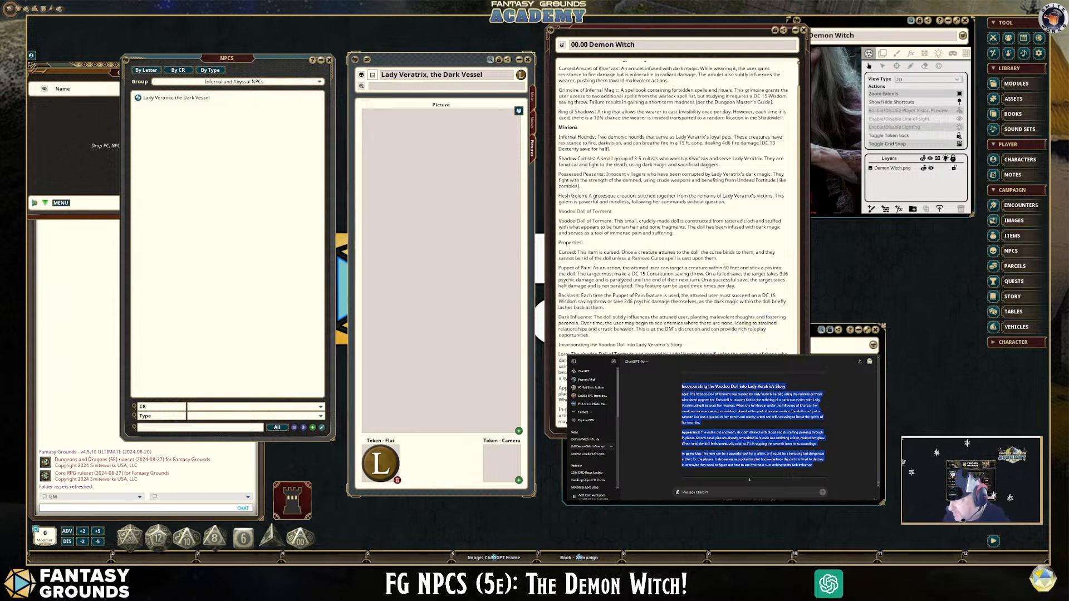
{"action": "left_click_drag", "start_coordinate": [805, 435], "coordinate": [813, 464]}
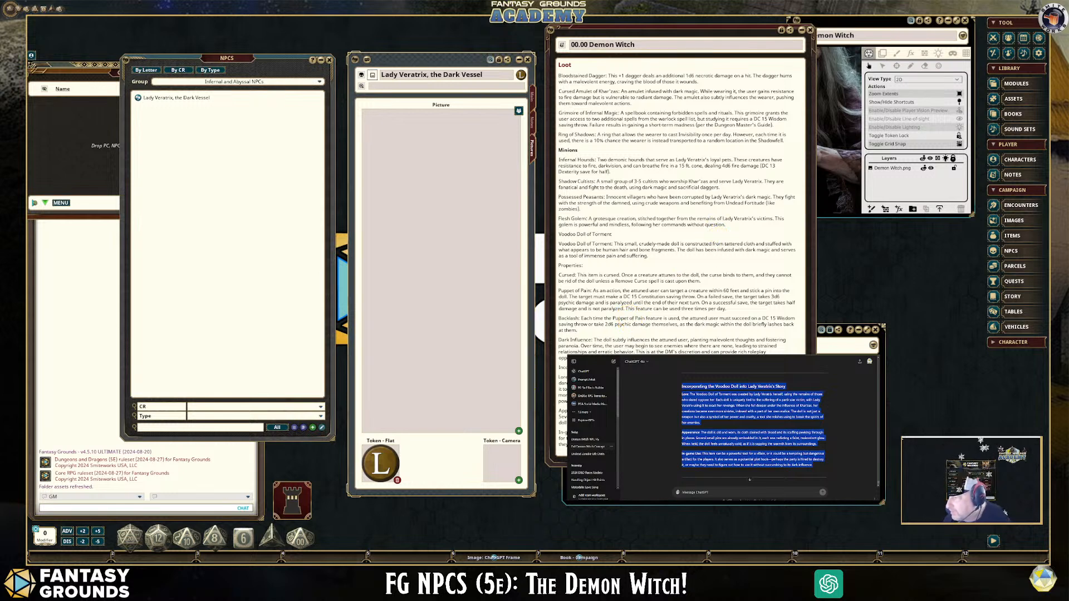
{"action": "left_click_drag", "start_coordinate": [690, 465], "coordinate": [691, 313]}
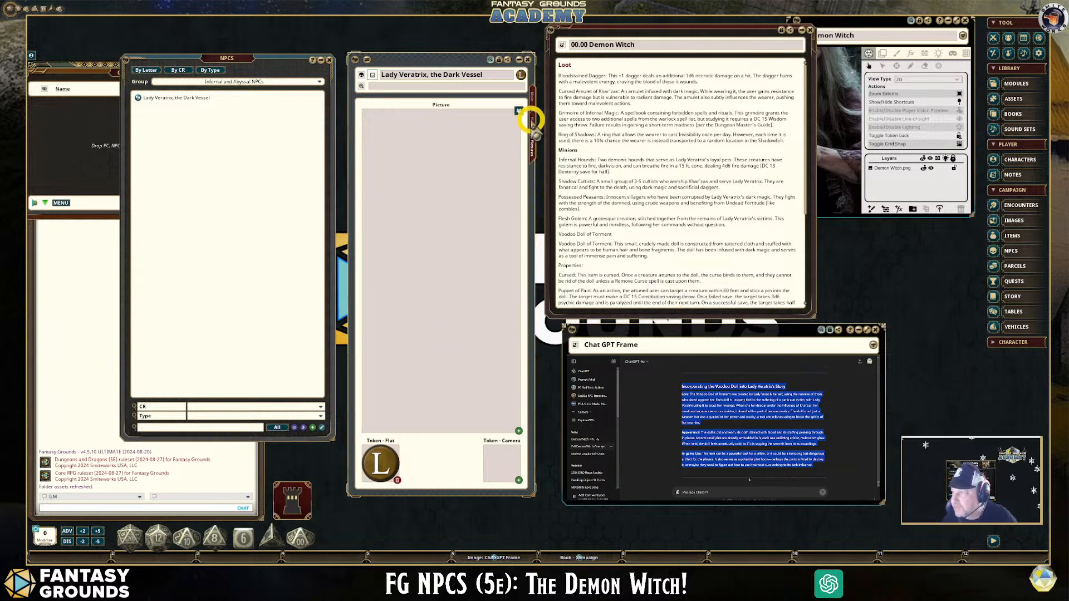
Step: Show Lady Veratrix's main statistics and read the loot, minions and Voodoo Doll of Torment entries in the Demon Witch note
{"action": "left_click", "coordinate": [533, 103]}
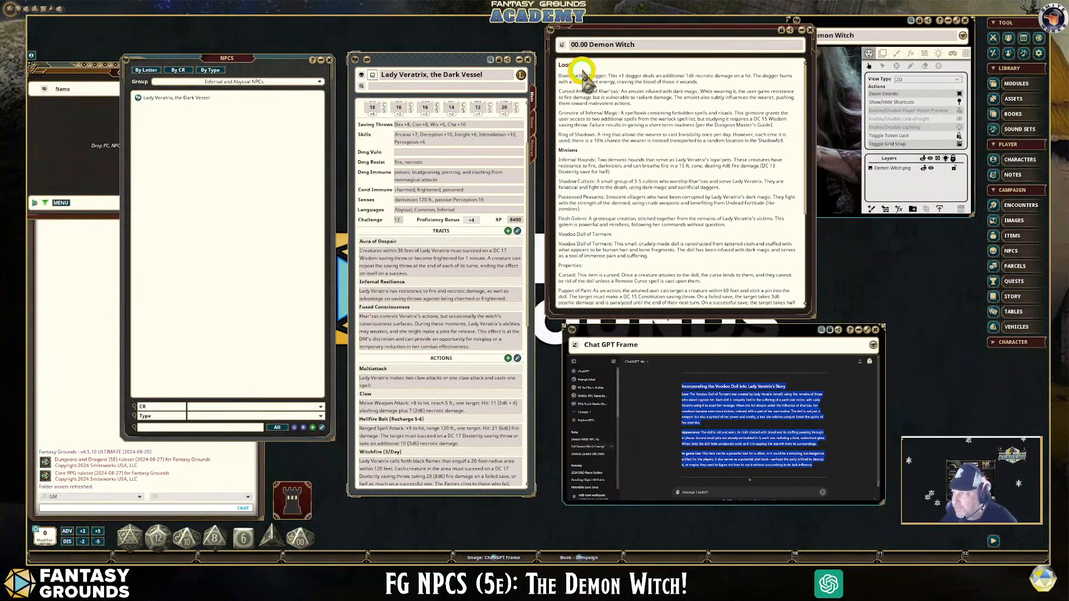
{"action": "left_click", "coordinate": [641, 109]}
{"action": "scroll", "coordinate": [690, 177], "scroll_direction": "down", "scroll_amount": 5}
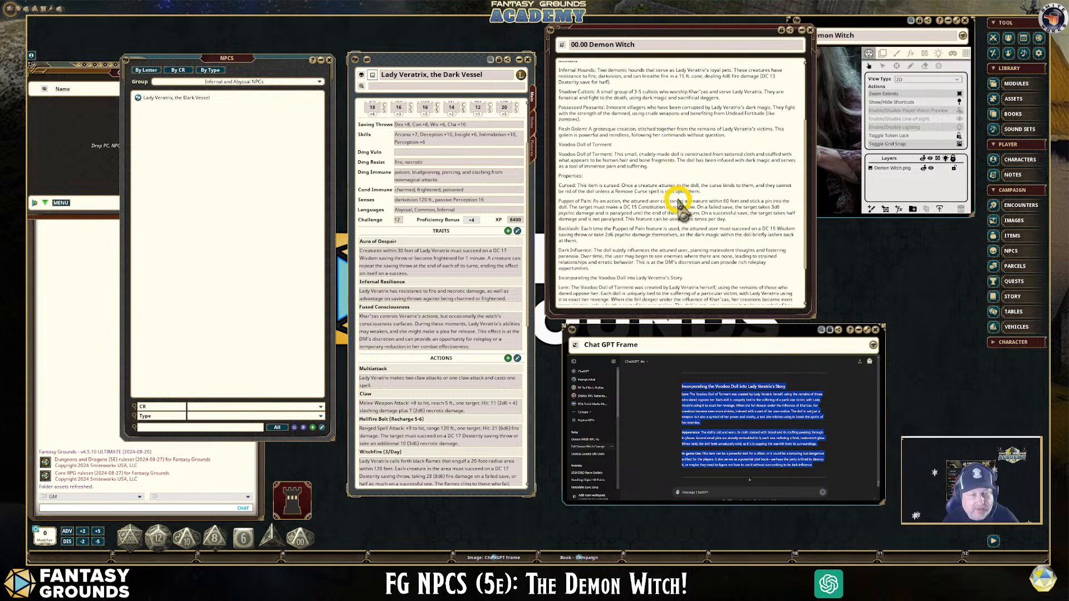
{"action": "scroll", "coordinate": [666, 213], "scroll_direction": "up", "scroll_amount": 4}
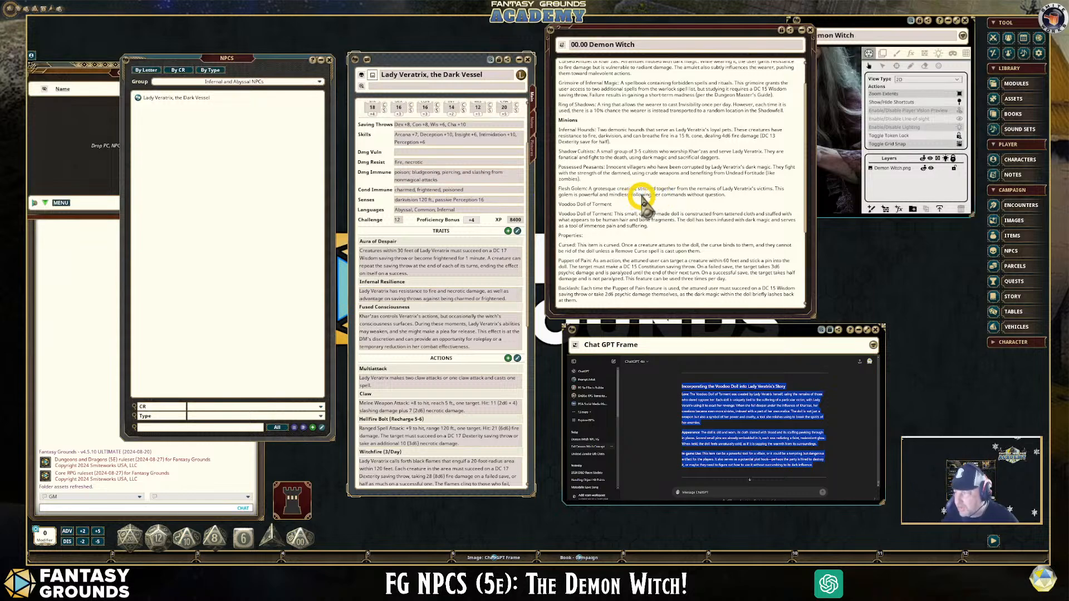
{"action": "scroll", "coordinate": [644, 199], "scroll_direction": "down", "scroll_amount": 4}
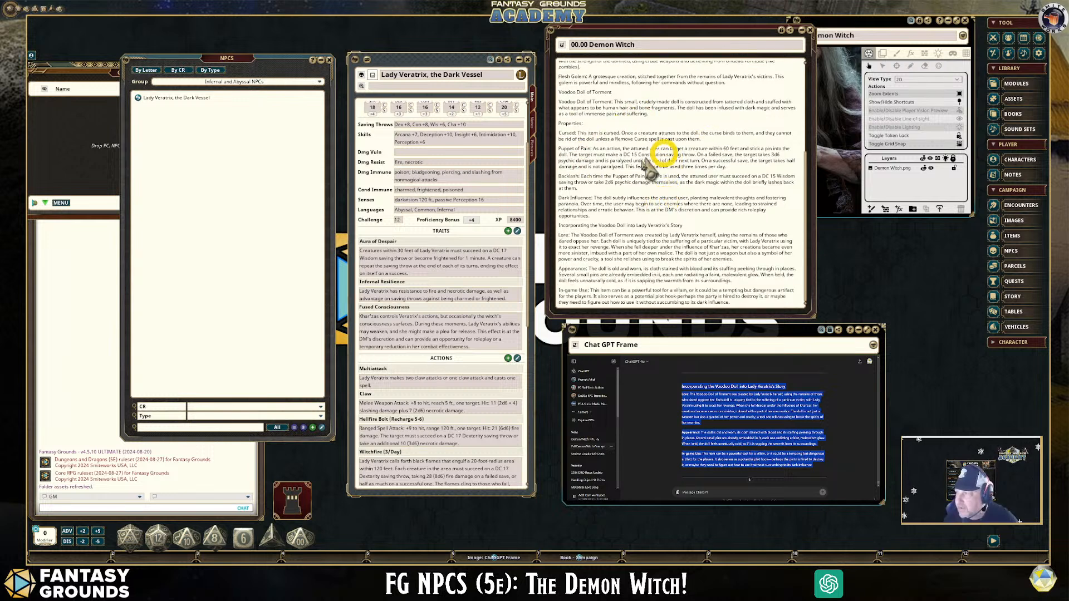
{"action": "scroll", "coordinate": [651, 173], "scroll_direction": "up", "scroll_amount": 5}
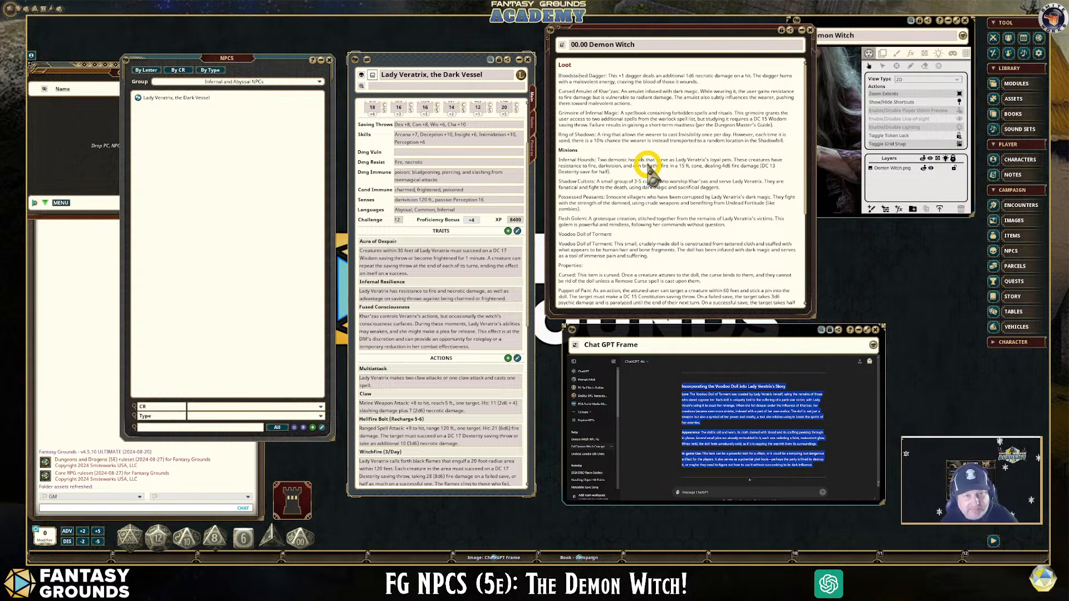
{"action": "scroll", "coordinate": [650, 167], "scroll_direction": "down", "scroll_amount": 1}
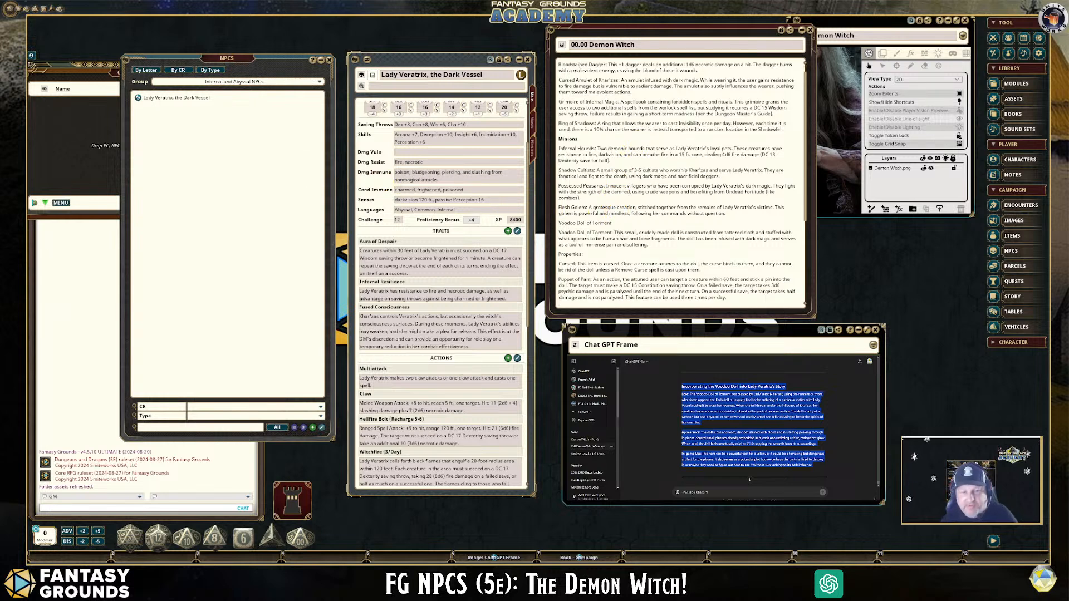